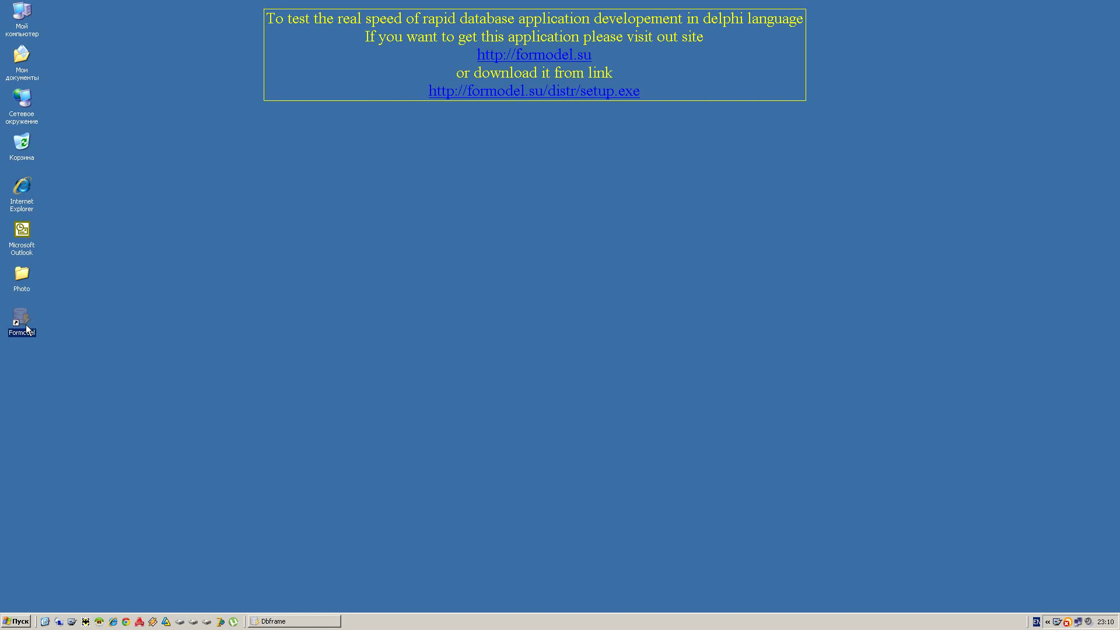
- Switch the login language to English and enter an e-mail address for a new account
click(593, 347)
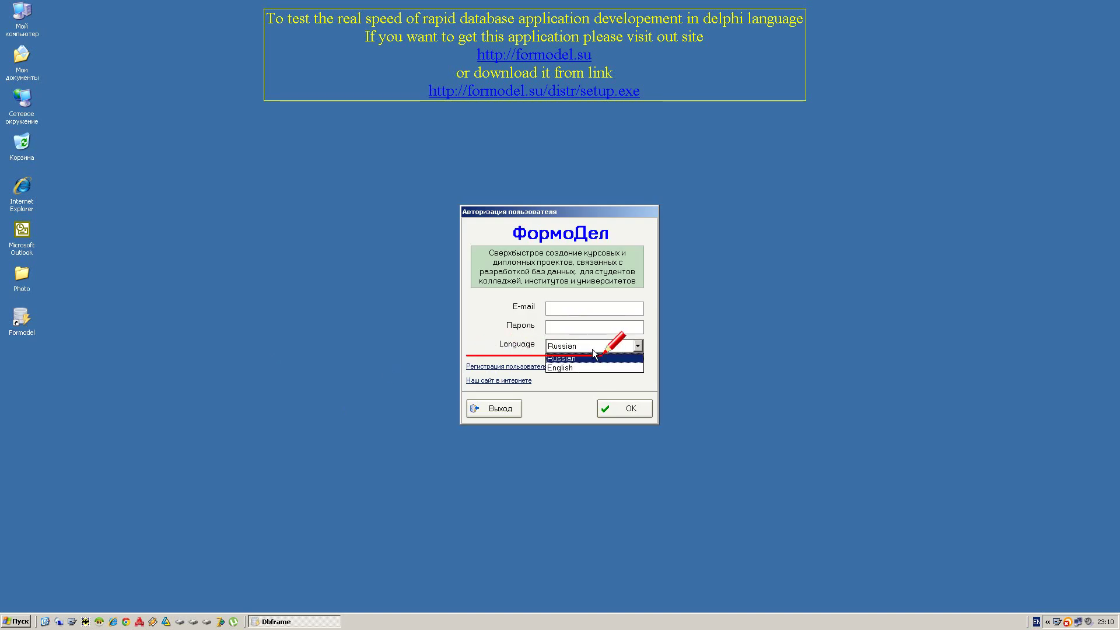
click(590, 368)
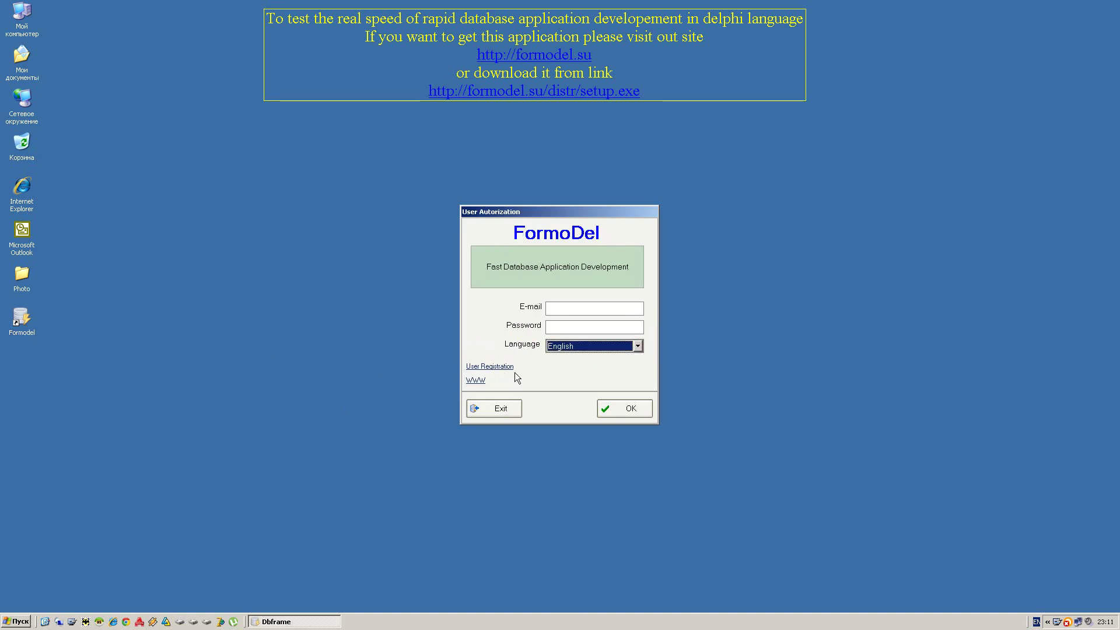
click(499, 367)
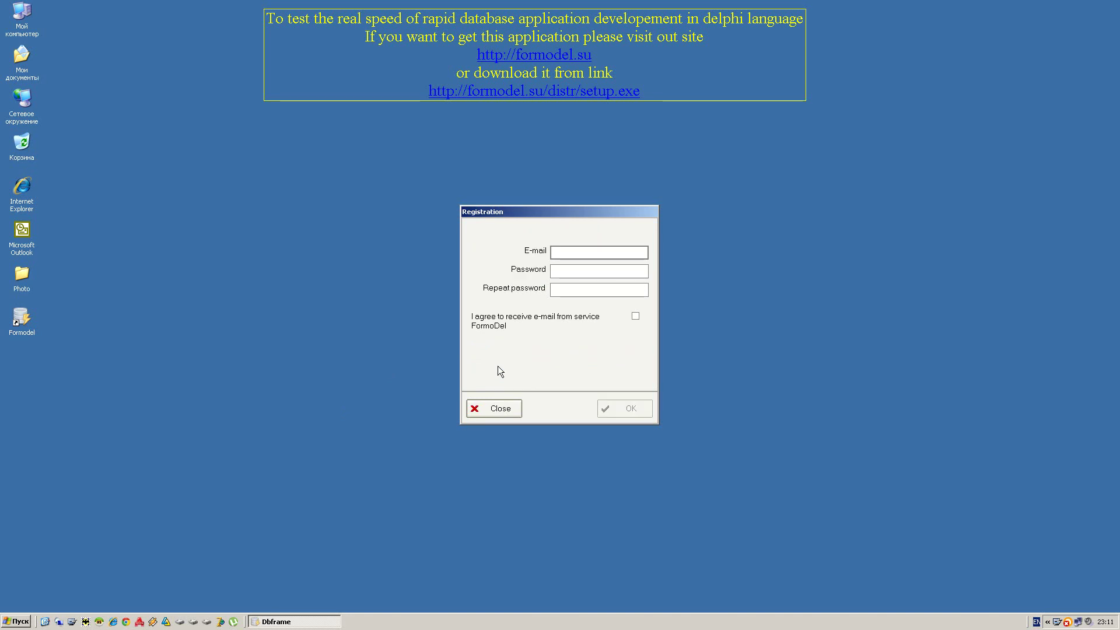
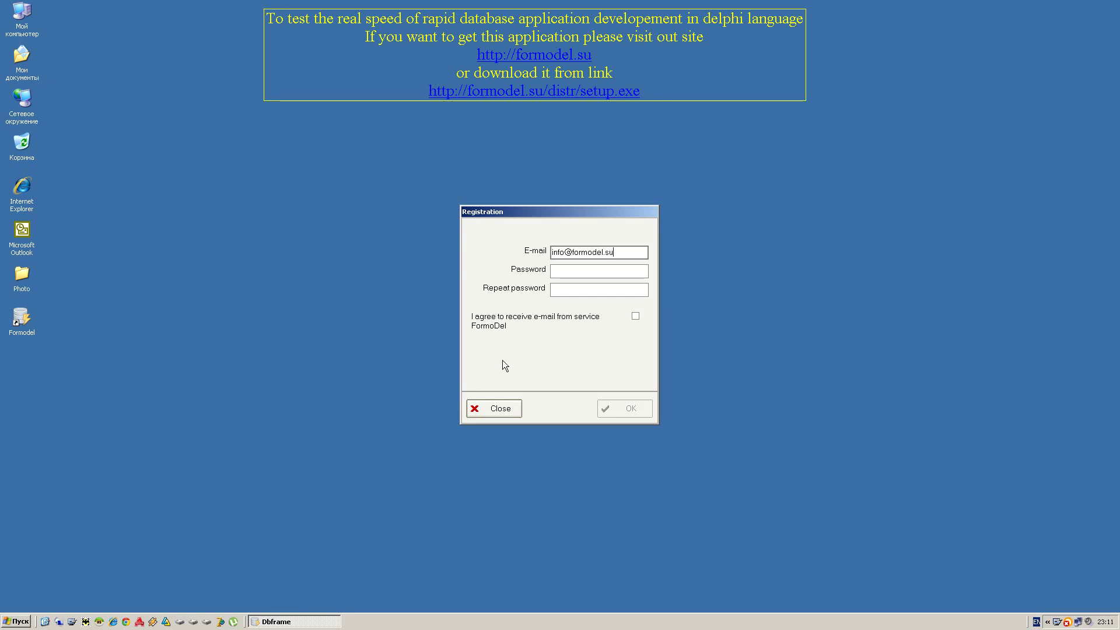
- Set and repeat the account password, accept the e-mail agreement, register, and log in
click(611, 273)
text(1)
click(595, 291)
text(1)
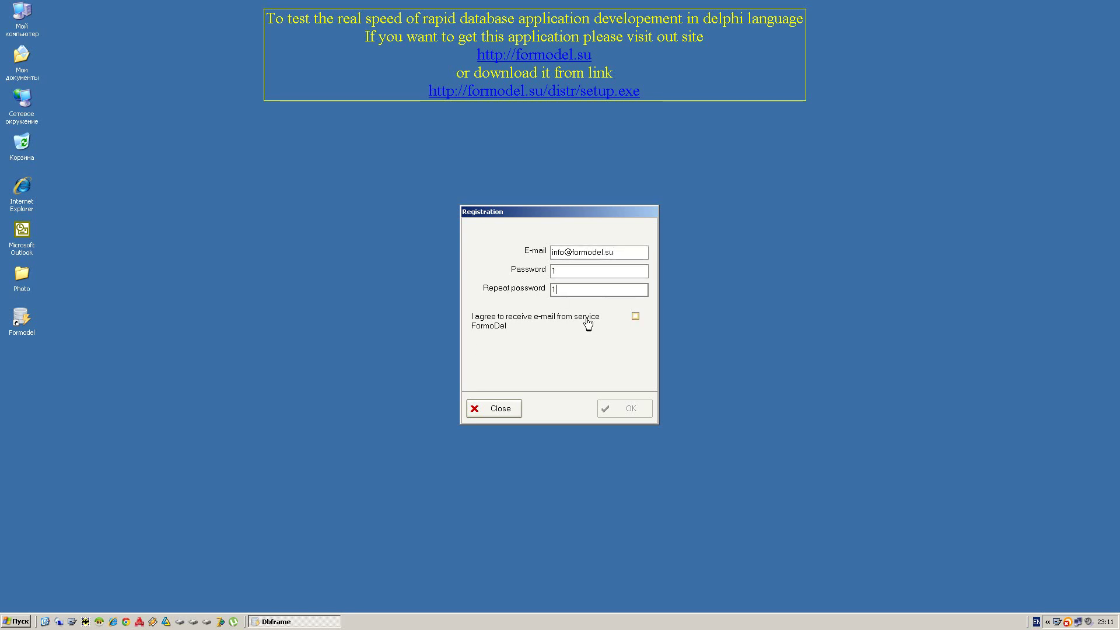
click(587, 323)
click(614, 410)
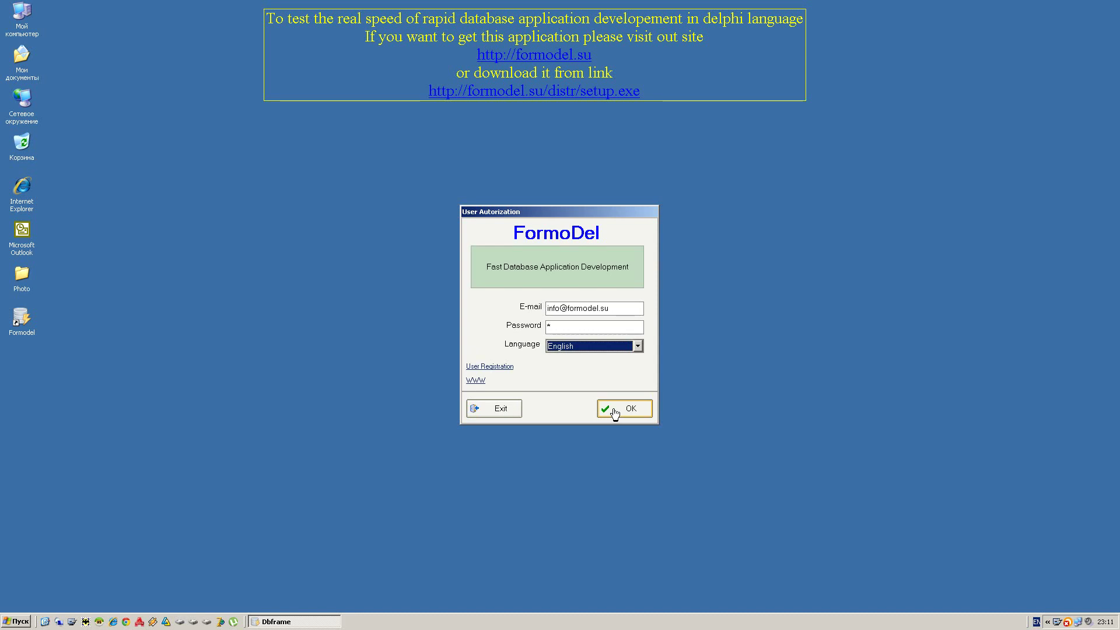
click(624, 415)
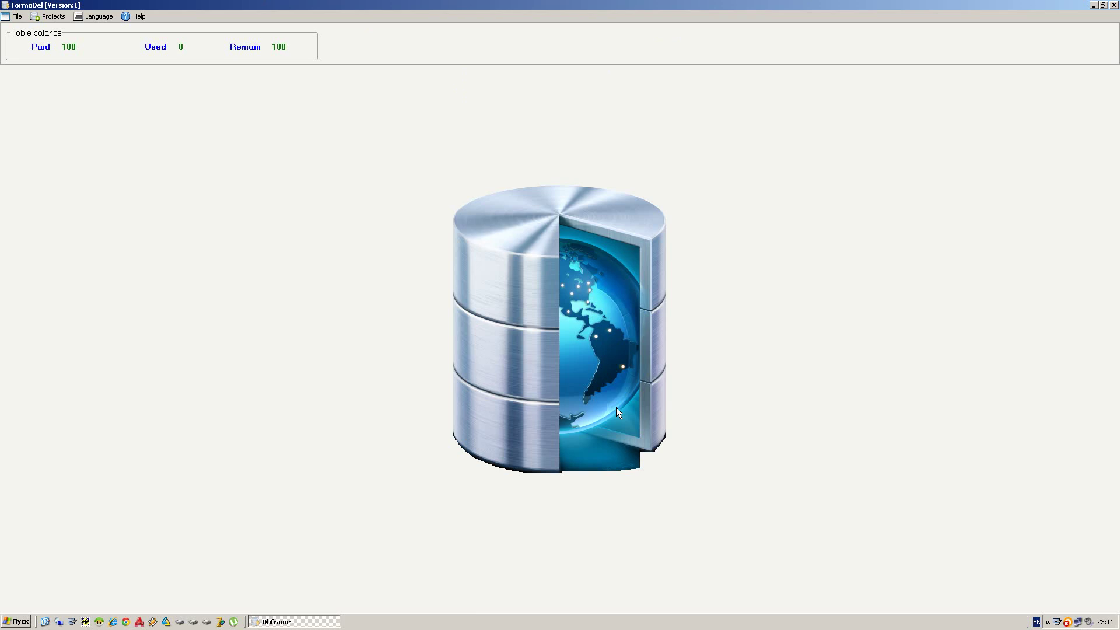
- Create the 'Processing system' project and confirm to reach its empty table editor
click(50, 16)
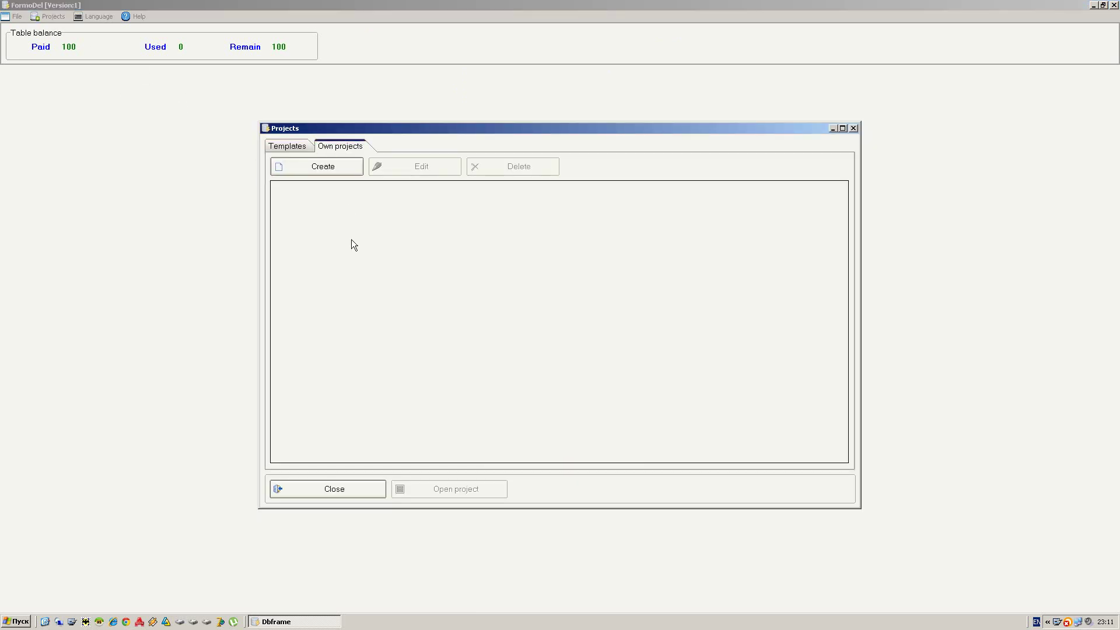
click(326, 169)
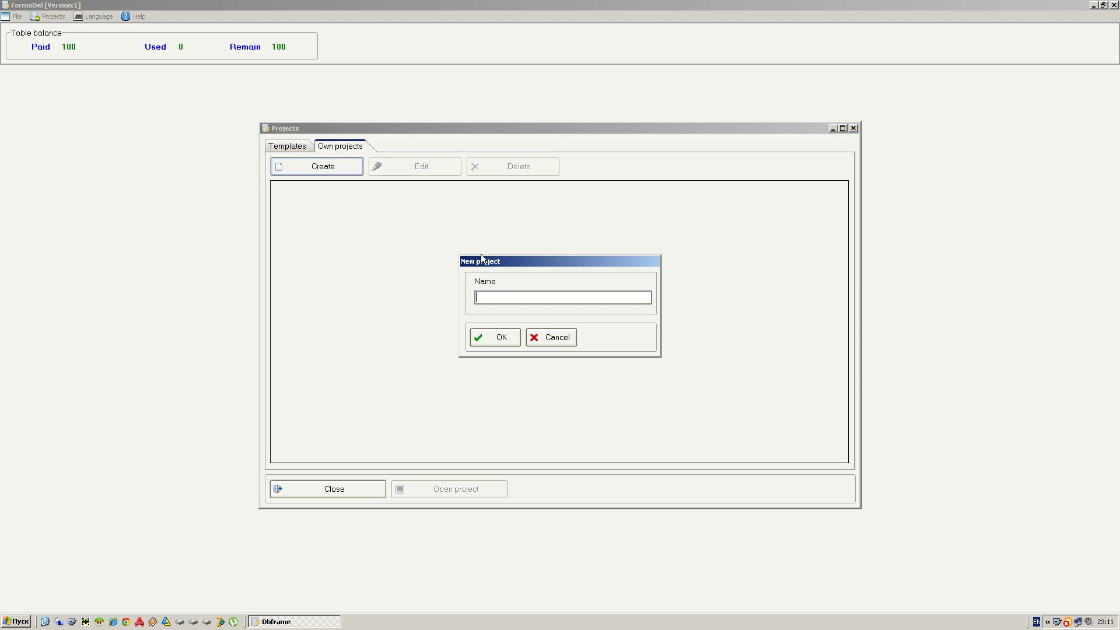
text(Processing system)
click(503, 339)
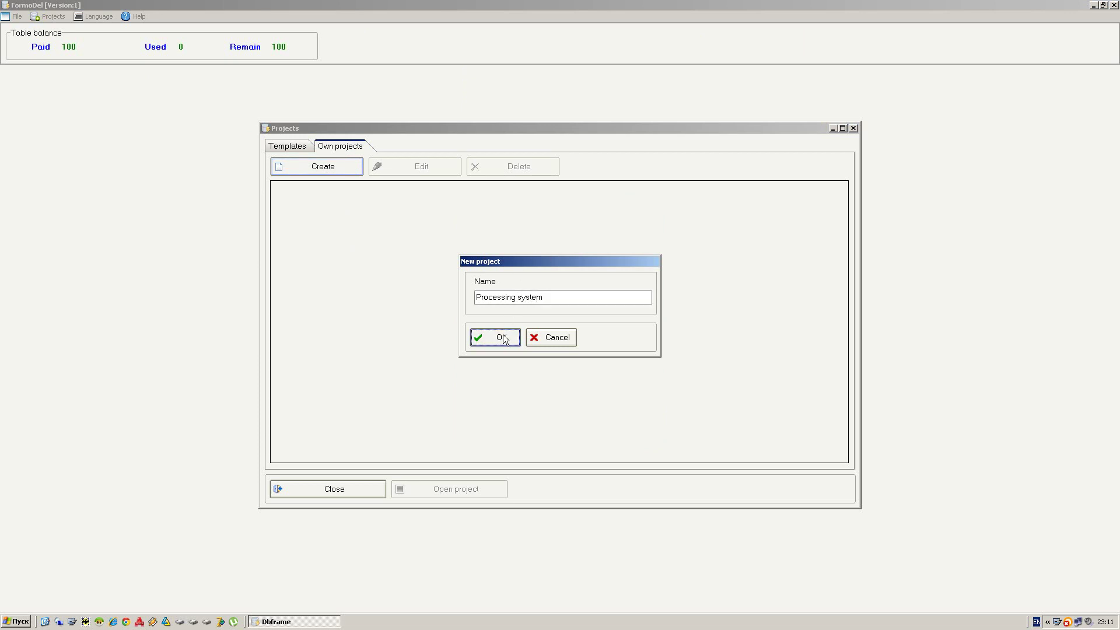
click(547, 337)
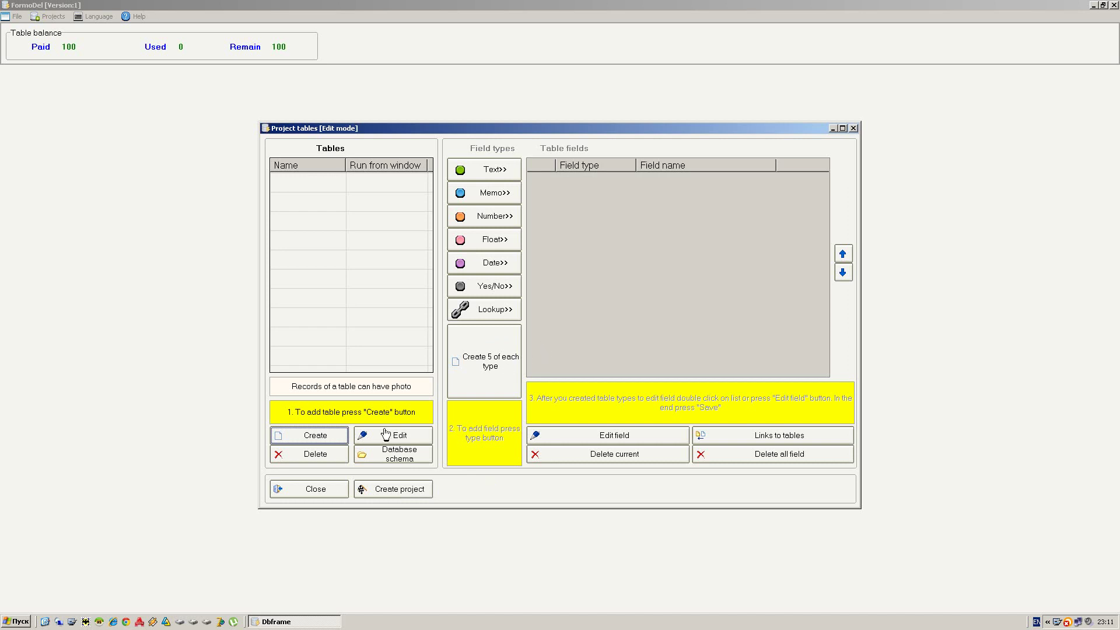
- Add a single-field table named 'Category'
click(330, 436)
text(C)
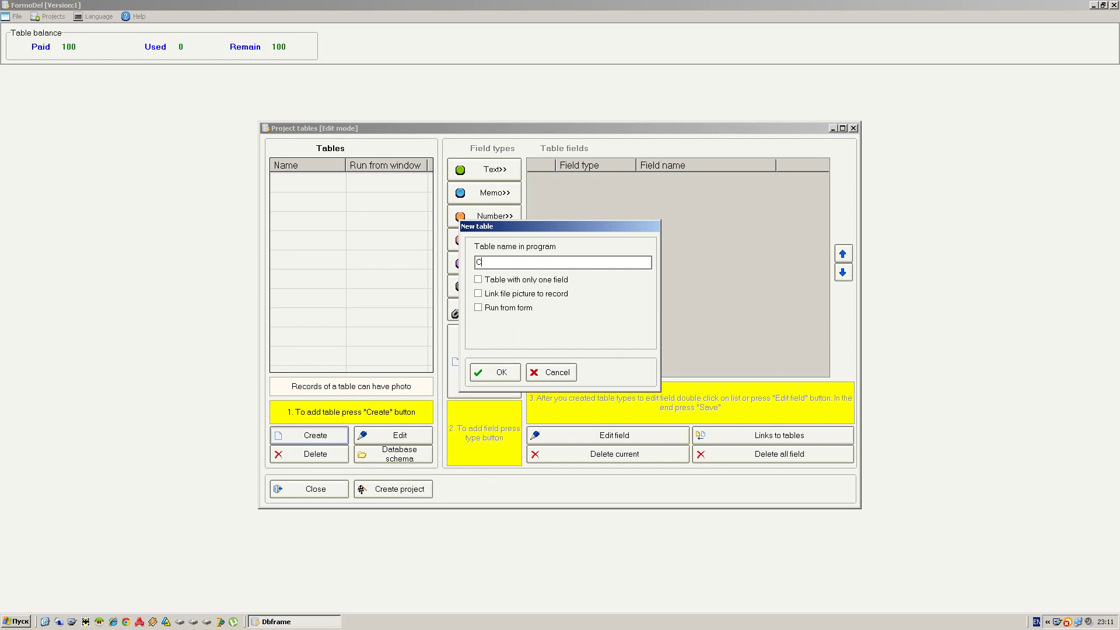
text(ategory)
click(512, 280)
click(500, 372)
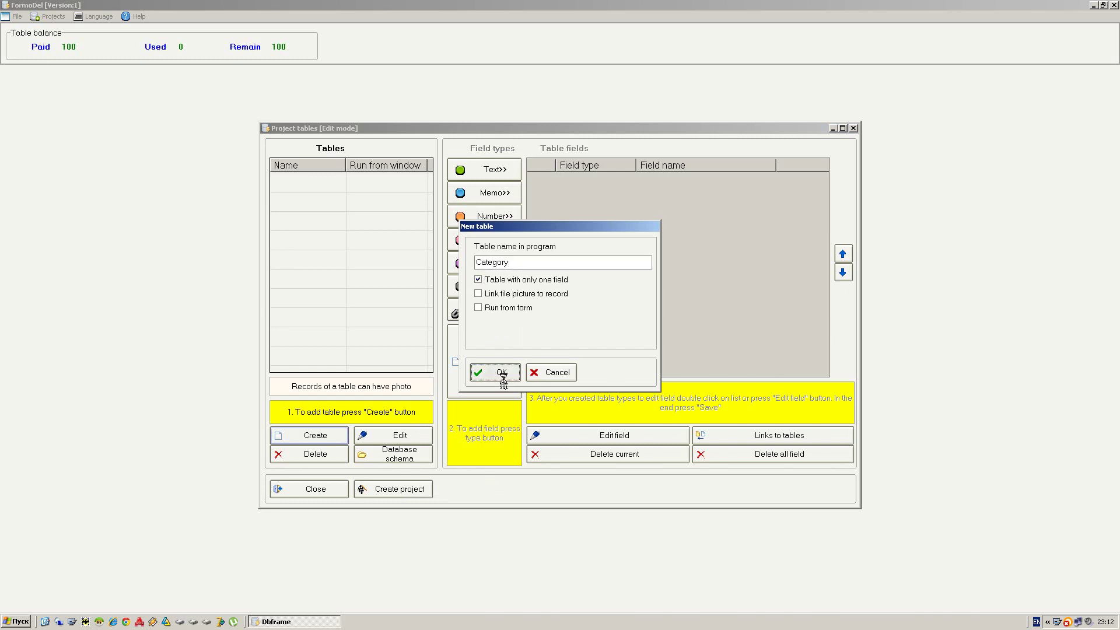
- Add a 'Products' table whose records link a picture file
click(295, 434)
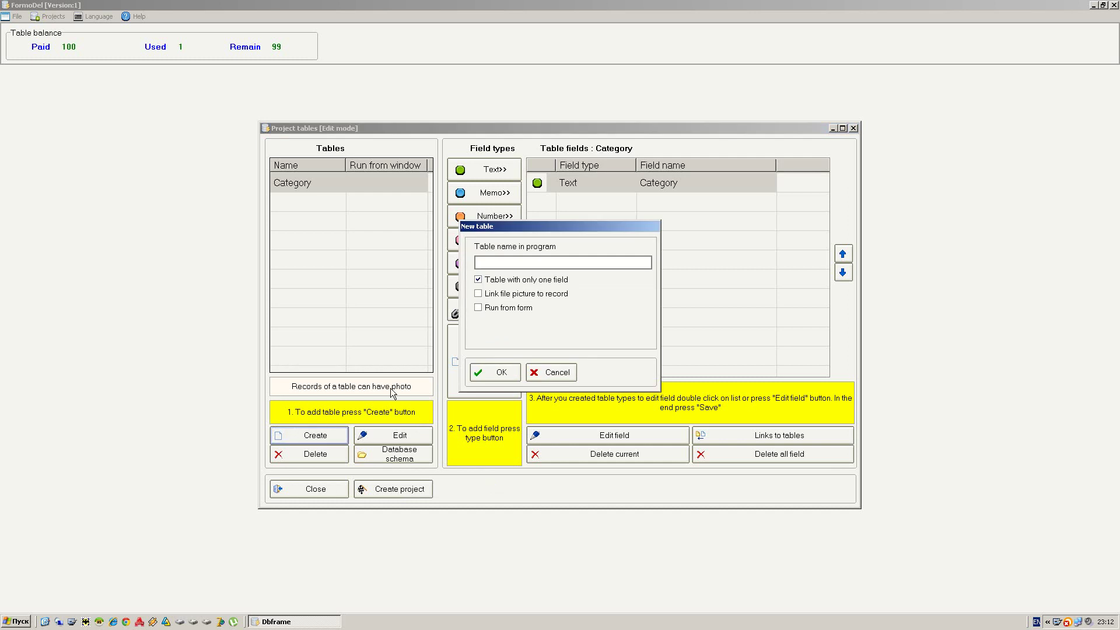
text(Products)
click(523, 294)
click(490, 374)
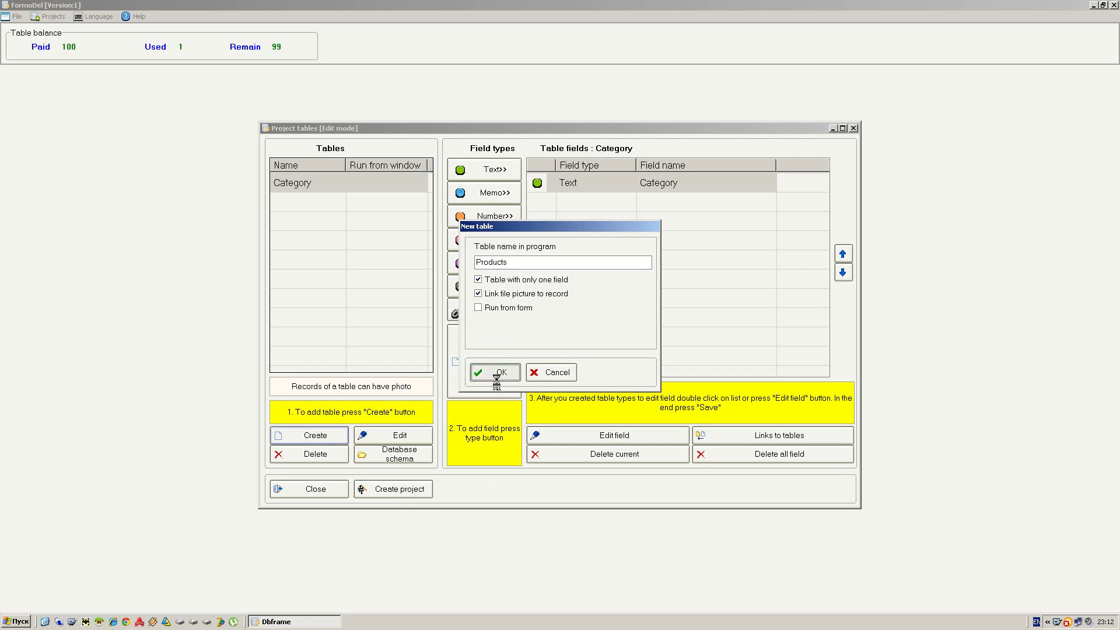
- Add a table named 'City'
click(312, 438)
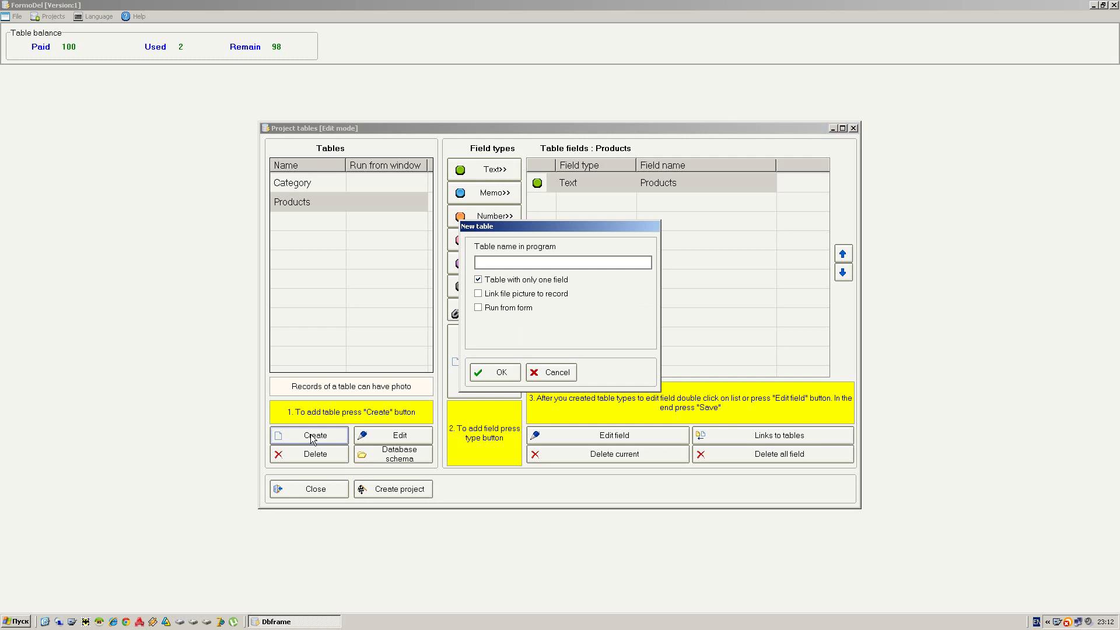
text(City)
click(484, 374)
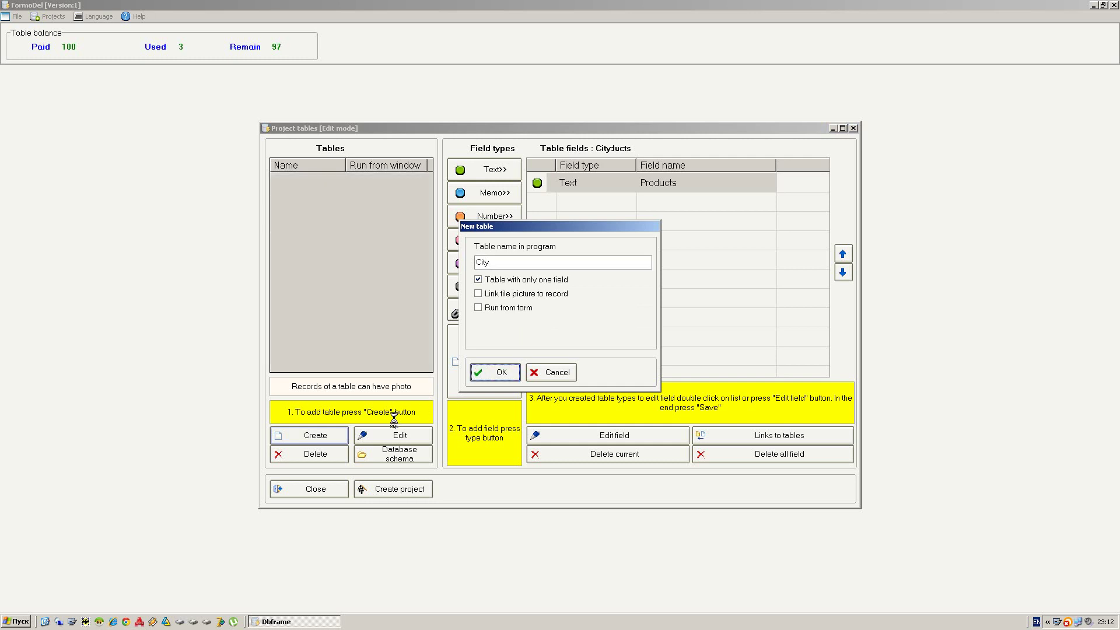
- Add a multi-field table named 'Customer'
click(330, 436)
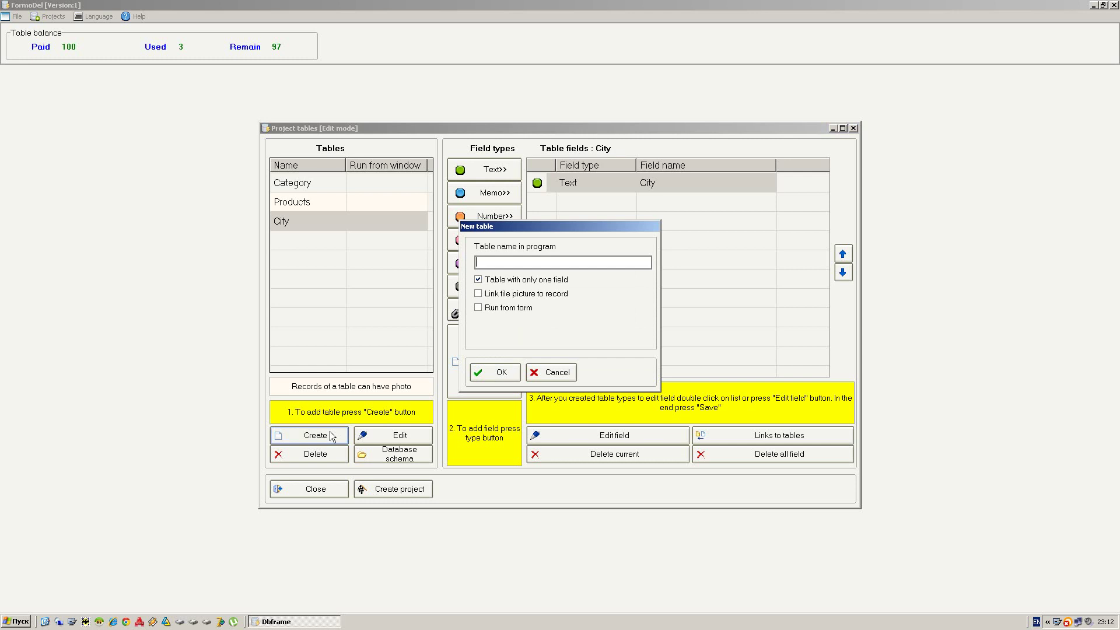
text(Customer)
click(511, 282)
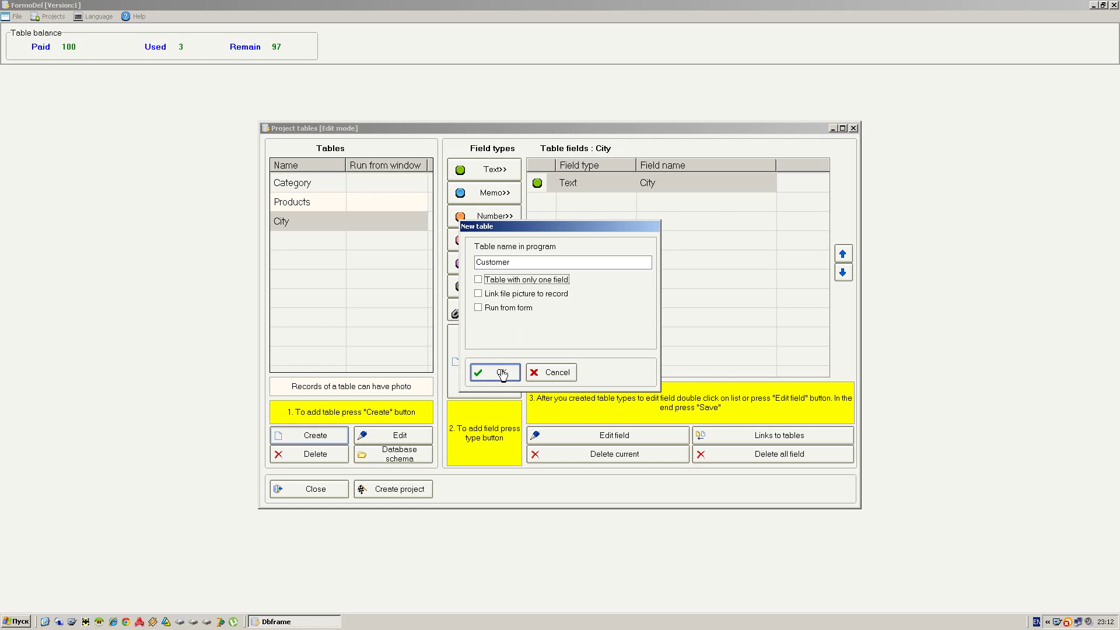
click(502, 374)
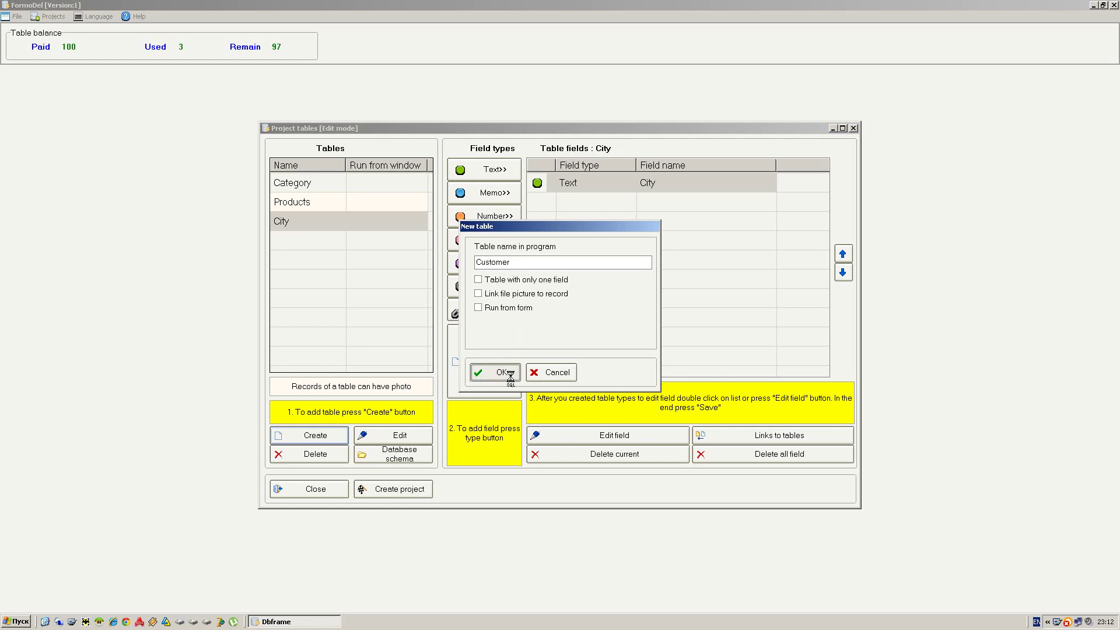
- Add a table named 'Orders'
click(327, 438)
text(Orde)
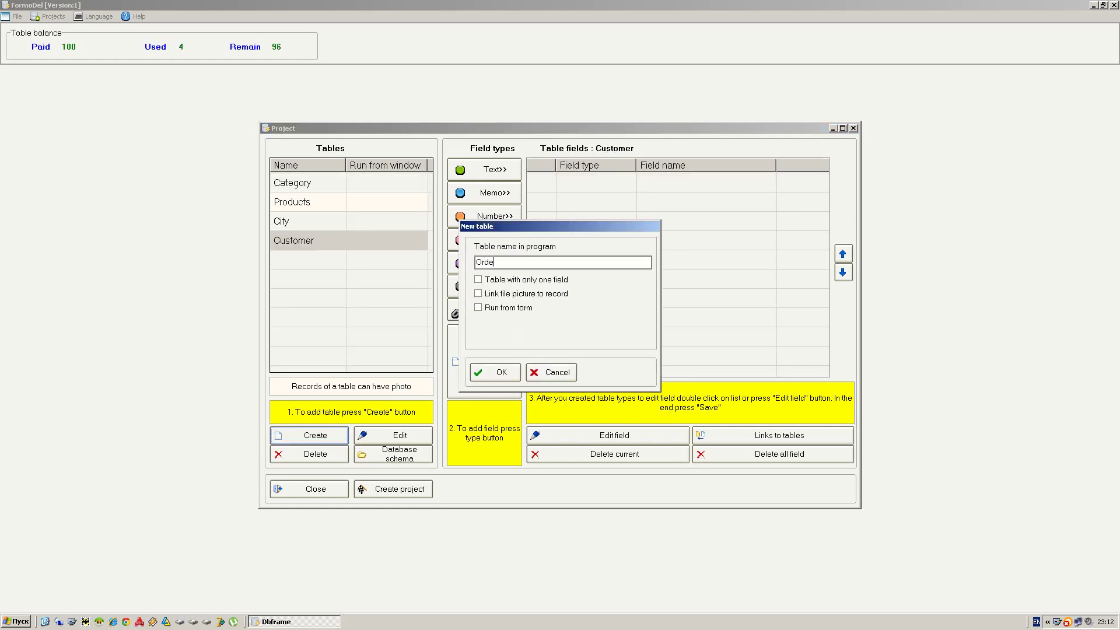
text(rs)
click(508, 381)
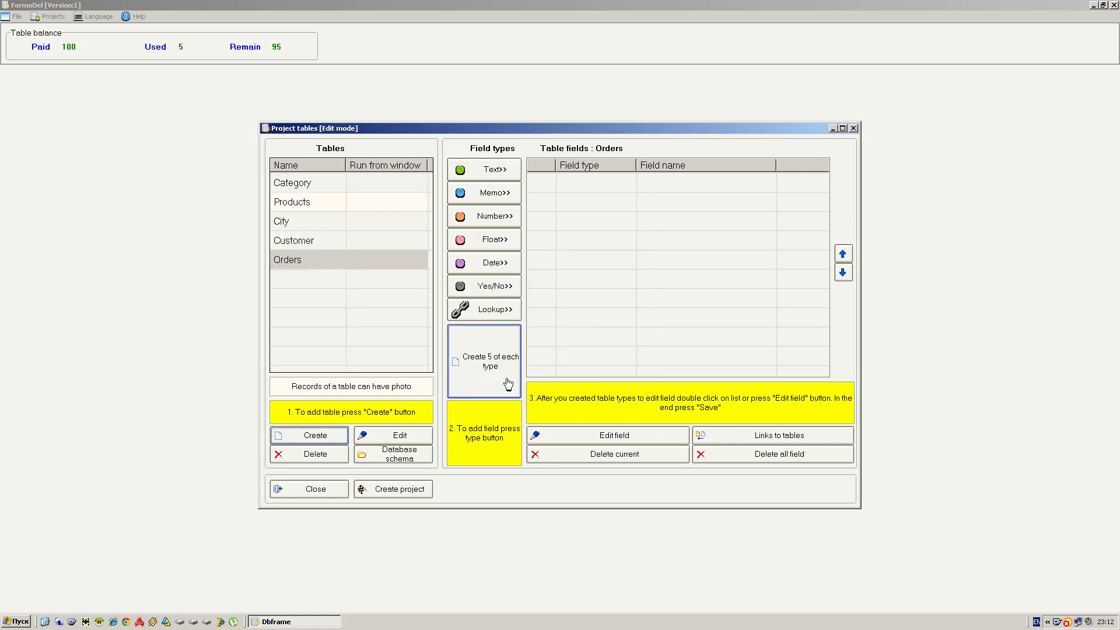
- Add a 'Products in orders' table that is run from the Orders form
click(322, 431)
text(Pro)
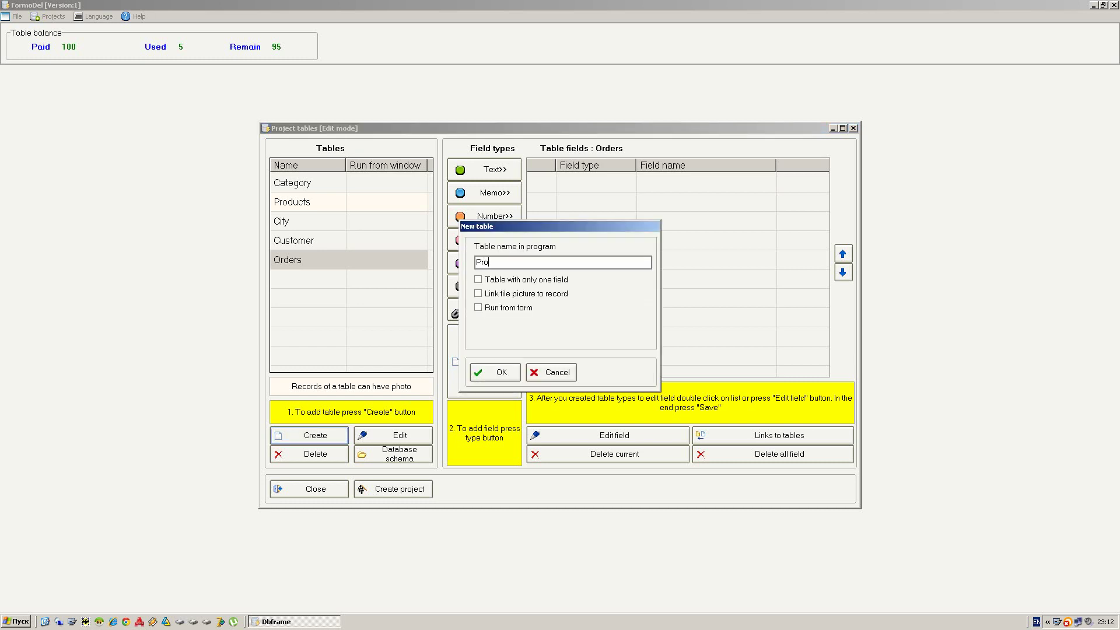
text(ducts in orders)
click(507, 309)
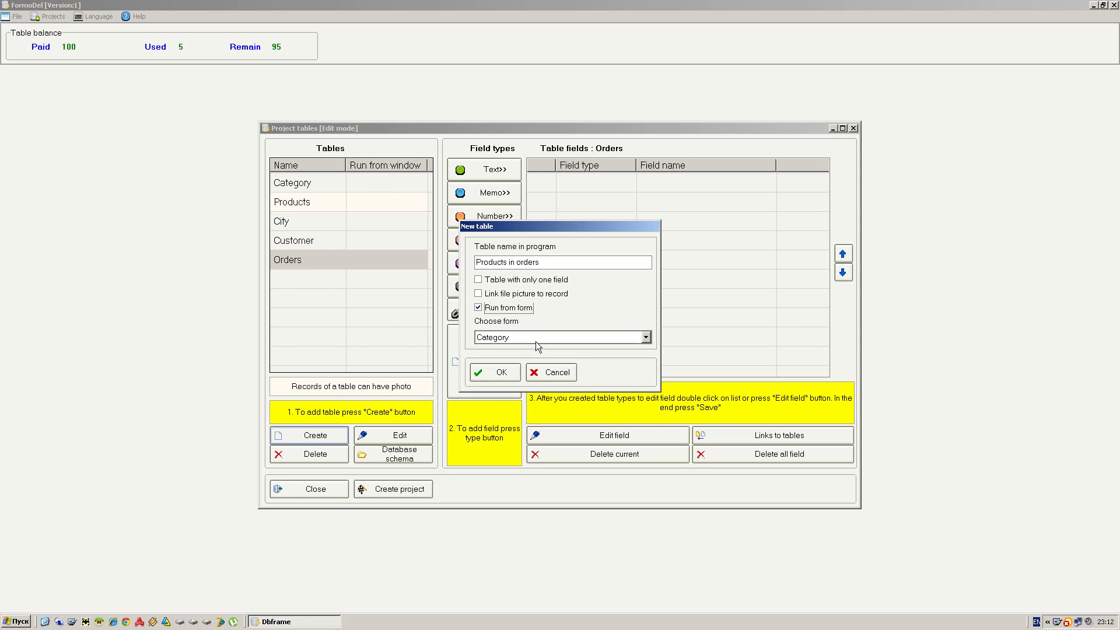
click(533, 338)
click(488, 386)
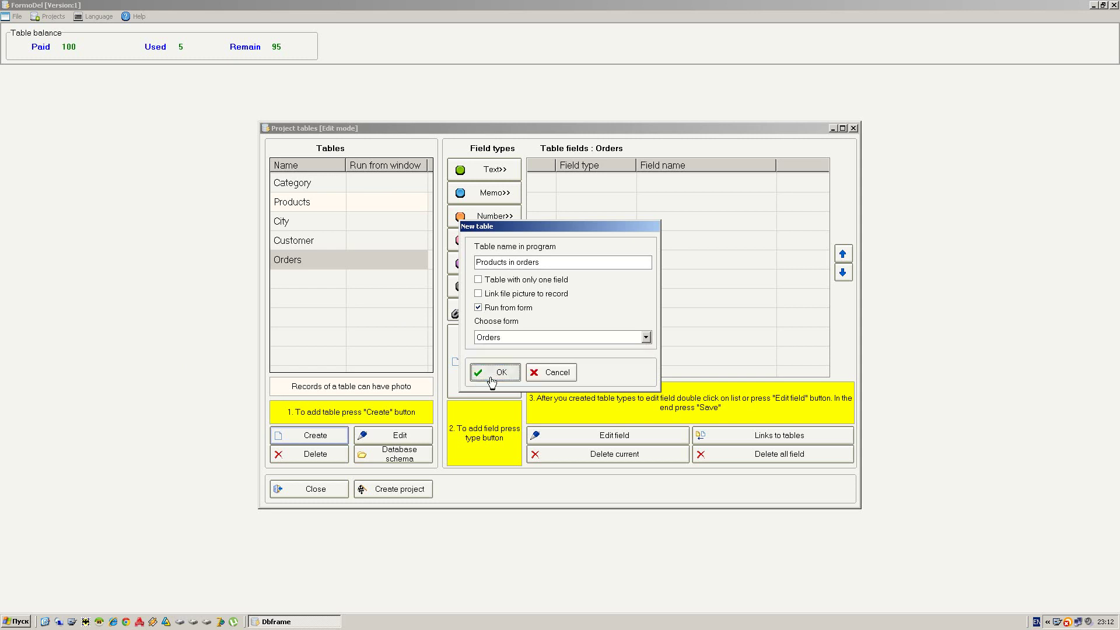
click(495, 374)
click(328, 183)
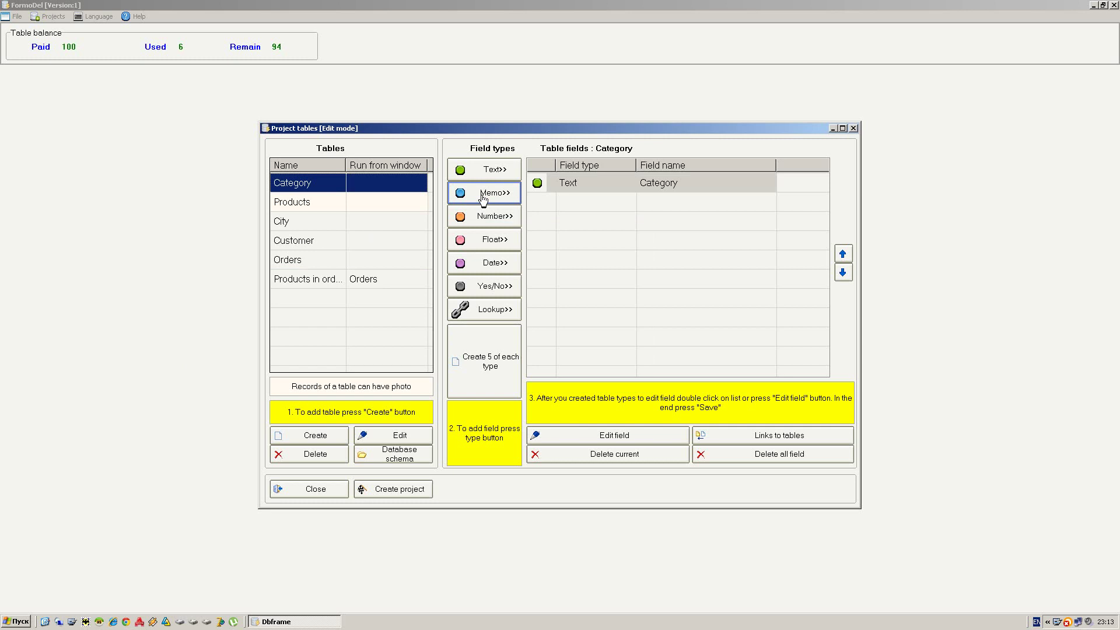
- Add a Category lookup field to Products and move it above the Products field
click(398, 204)
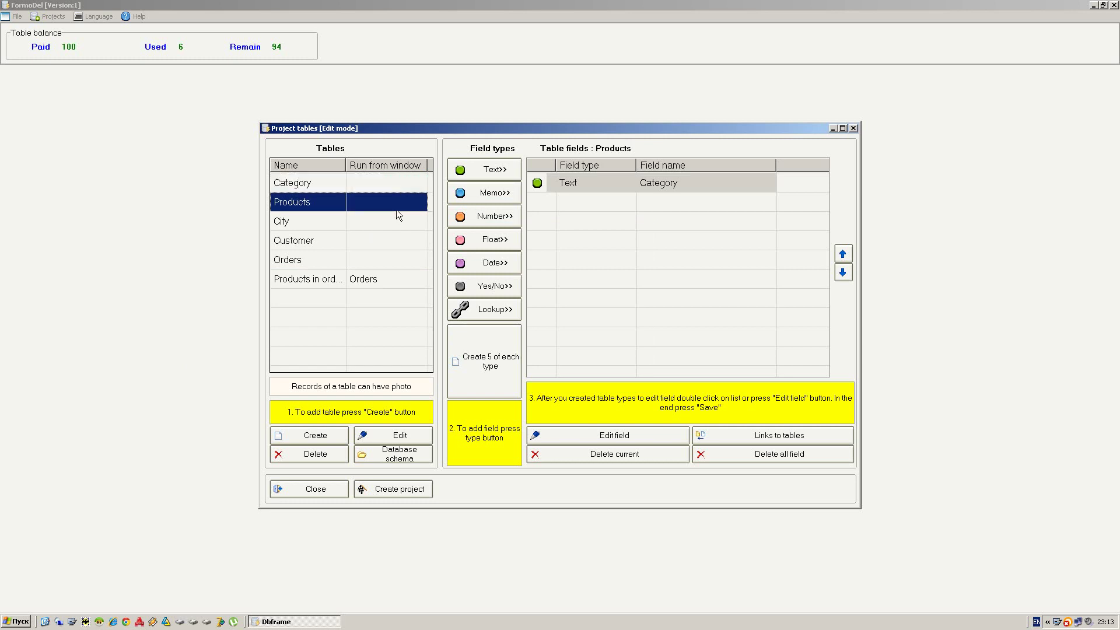
click(512, 315)
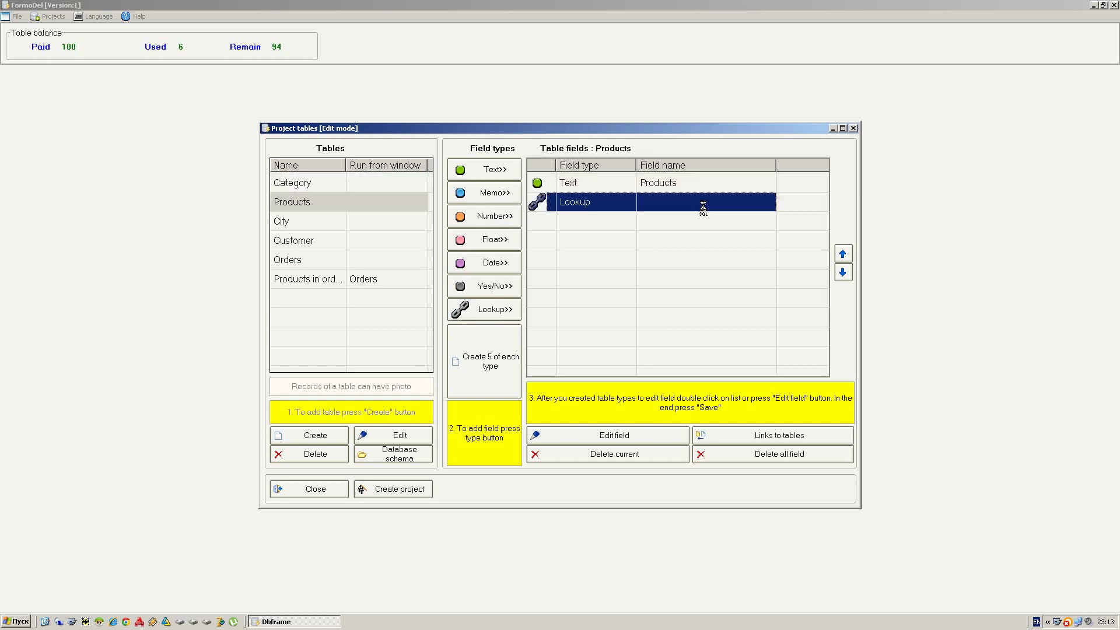
click(620, 293)
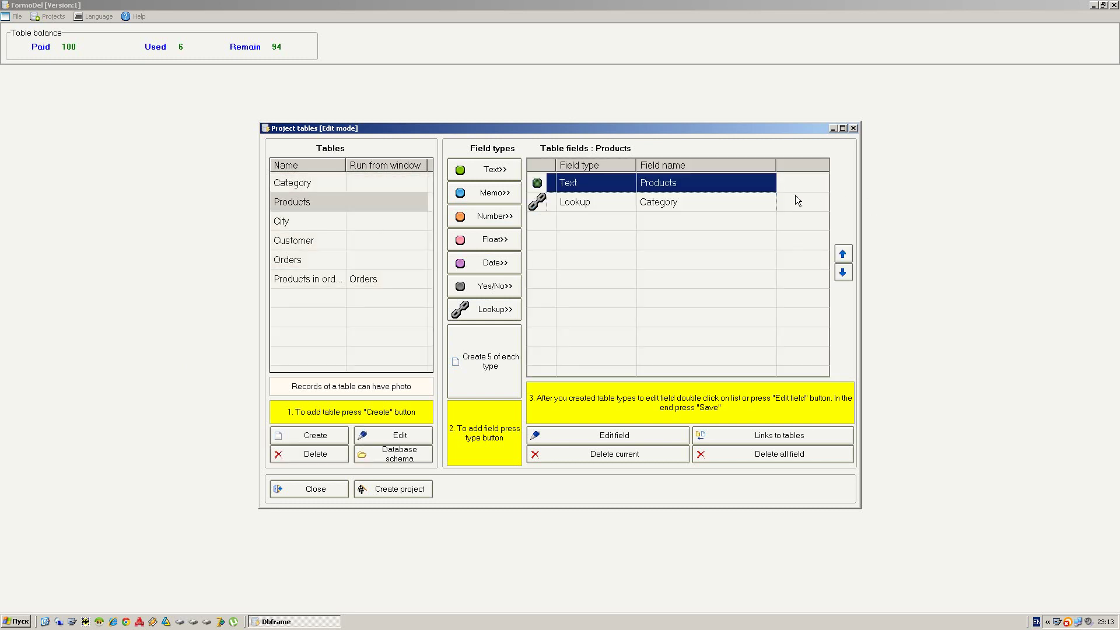
click(798, 201)
click(843, 254)
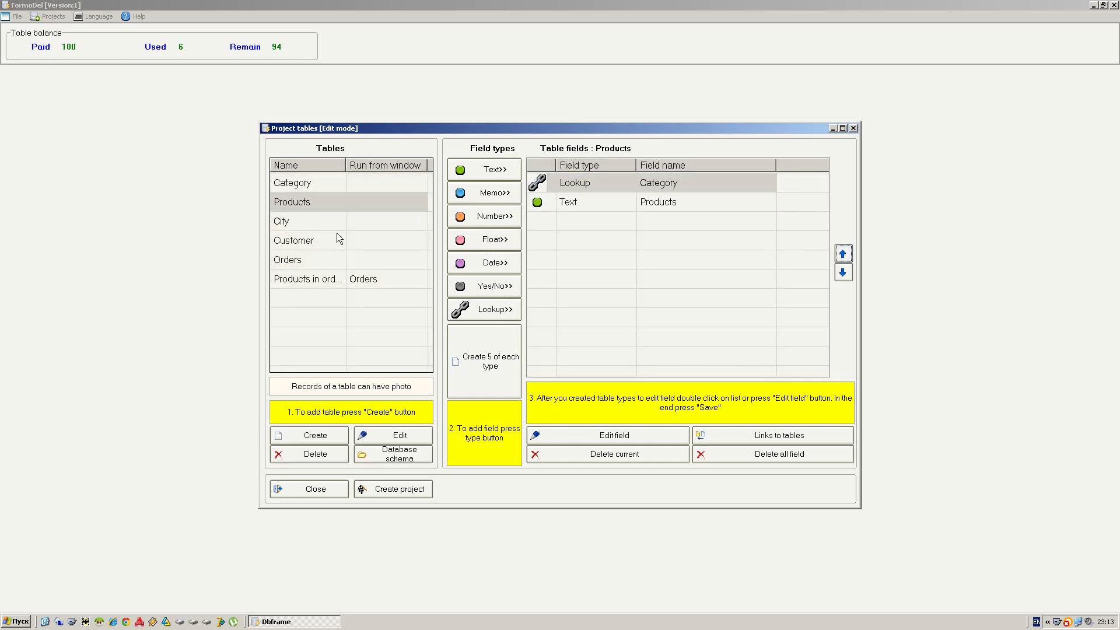
- Add a 'Customer name' text field to the Customer table
click(307, 220)
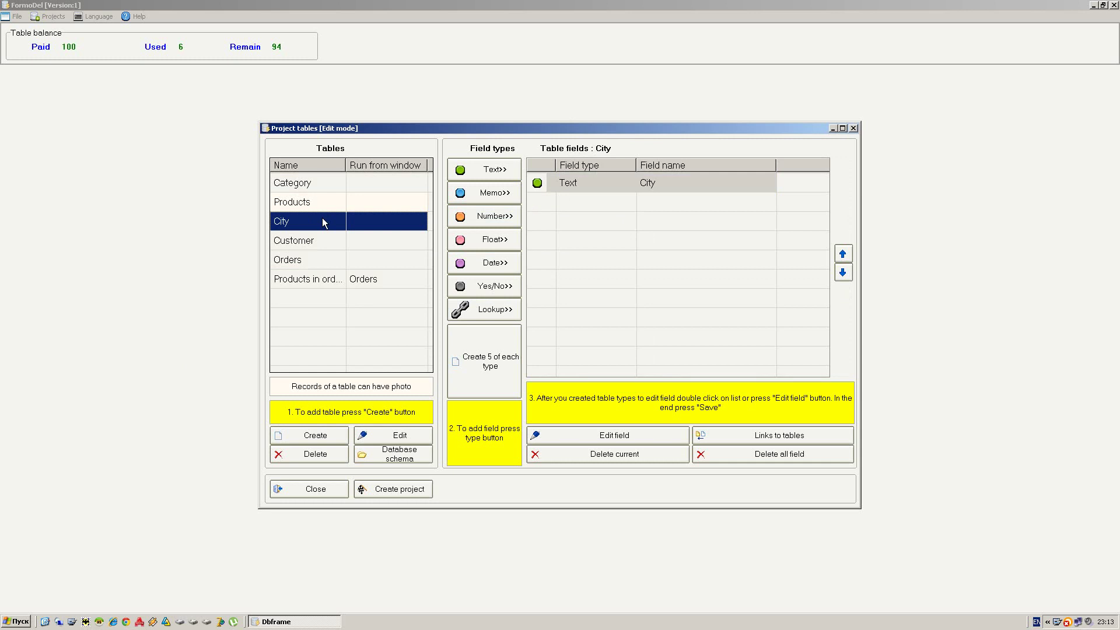
click(327, 241)
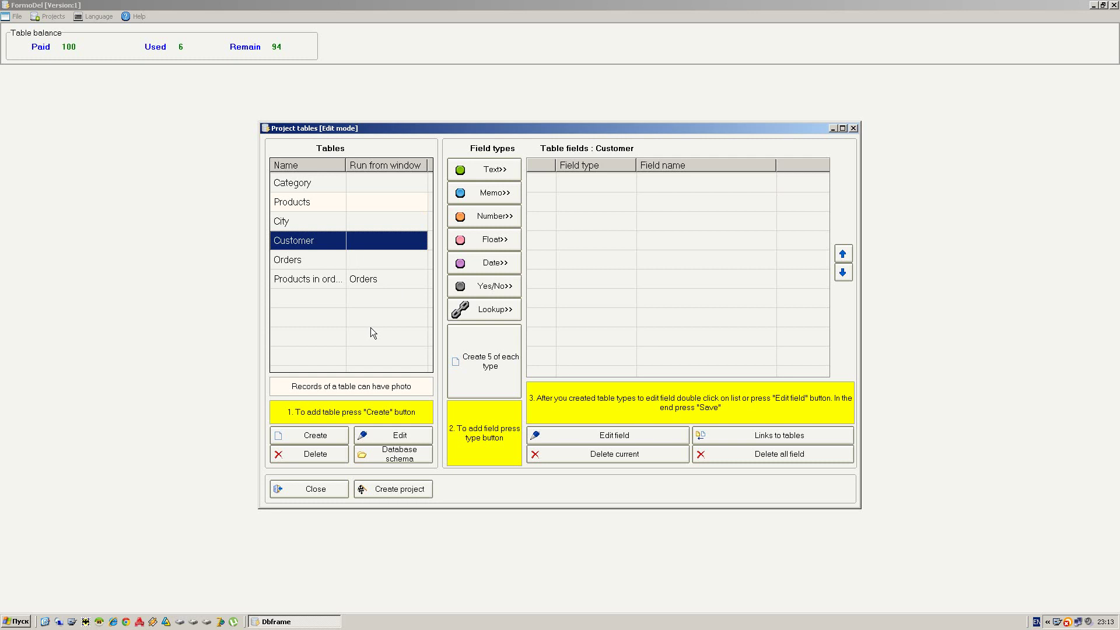
click(495, 169)
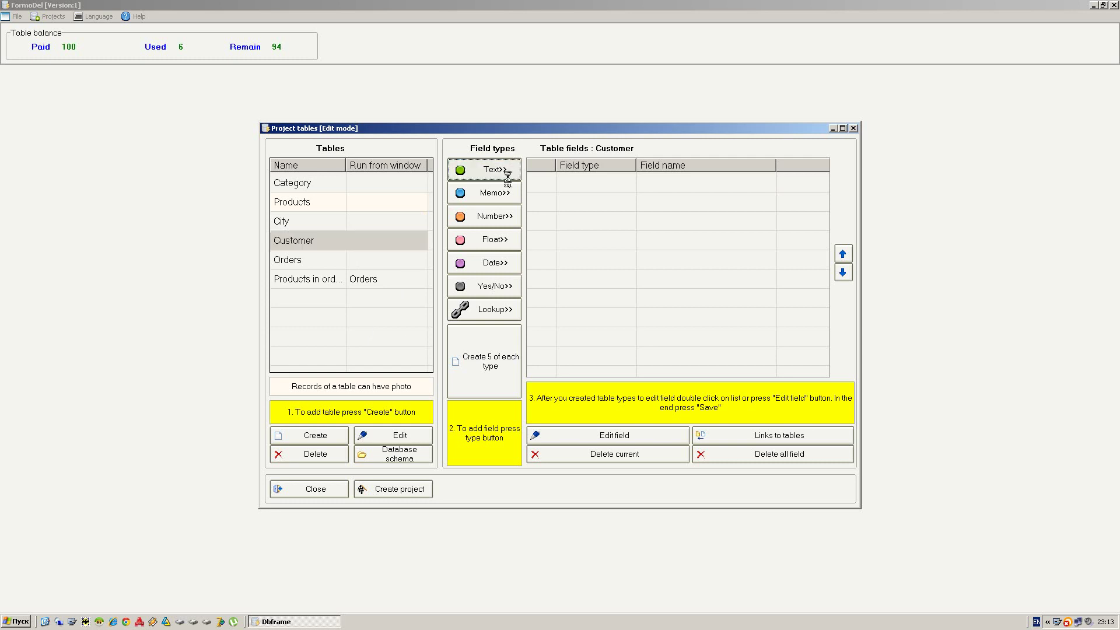
click(659, 184)
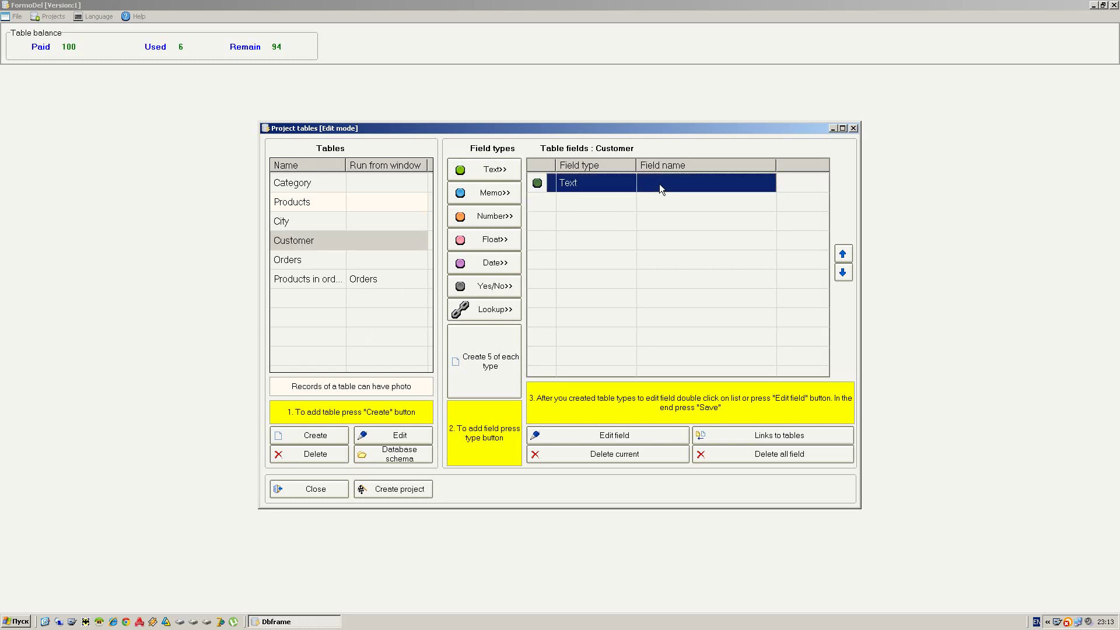
double_click(660, 184)
click(660, 187)
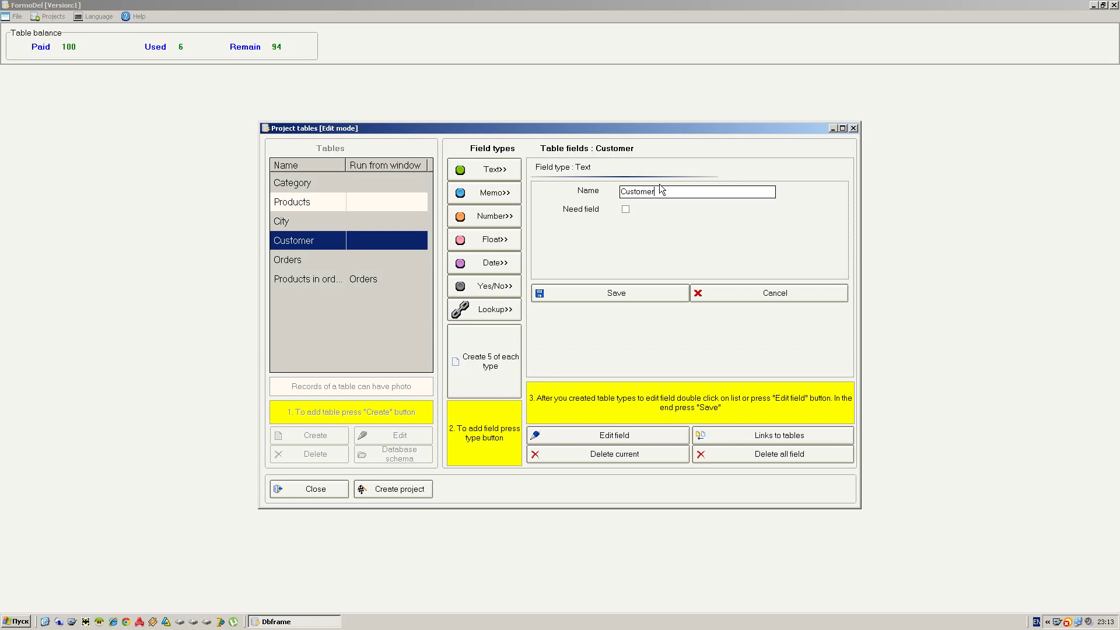
text(name)
key(Return)
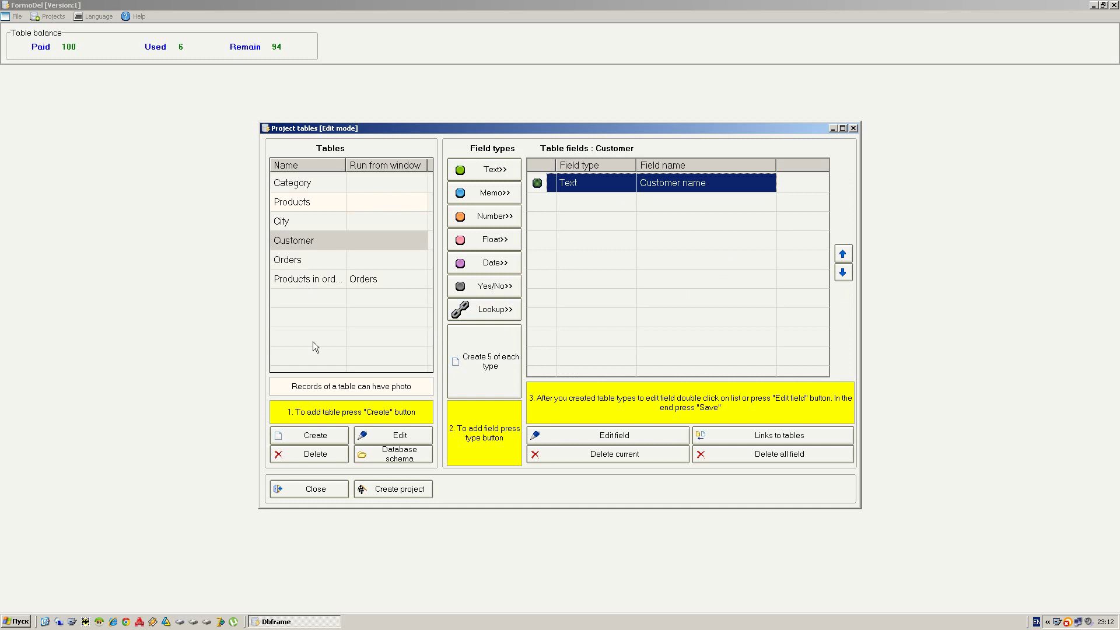
- Add a lookup field to Customer linked to the City table
click(505, 313)
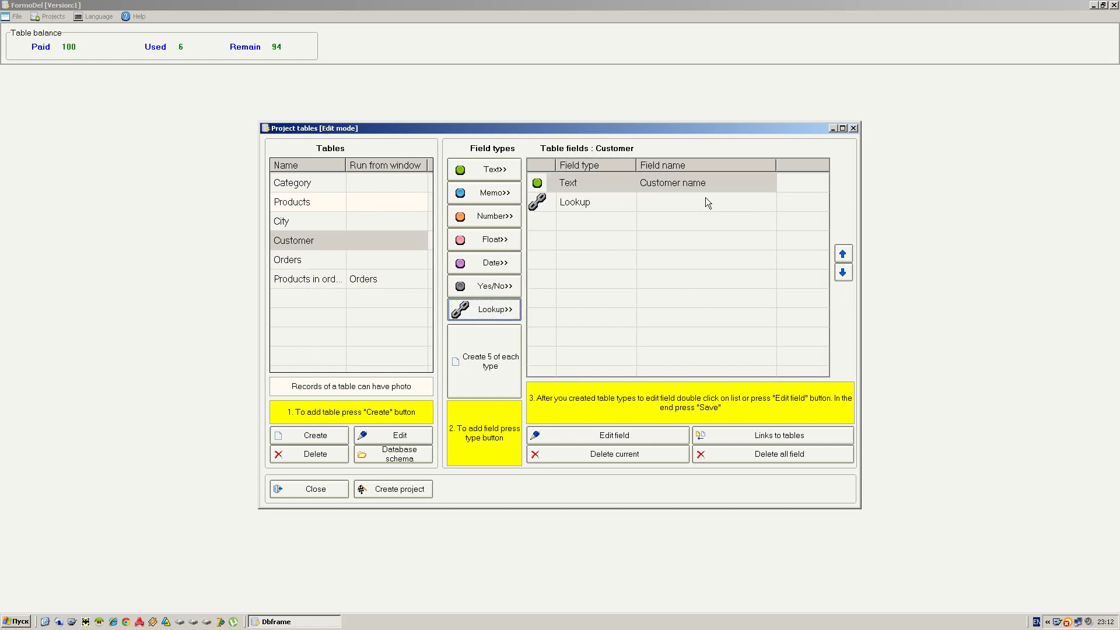
click(624, 435)
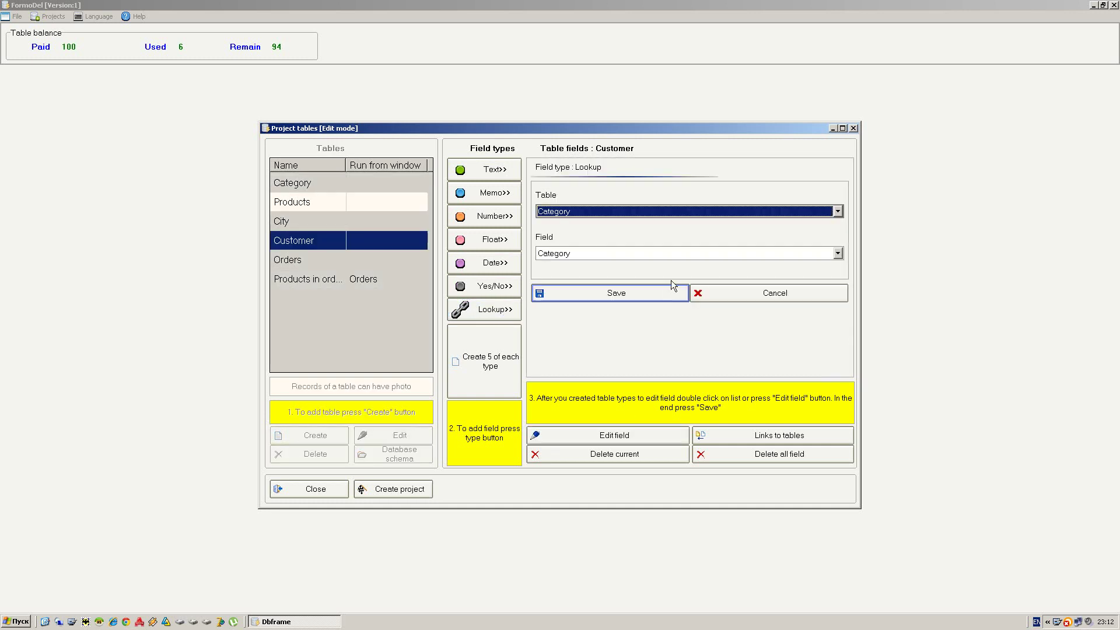
click(580, 212)
click(576, 242)
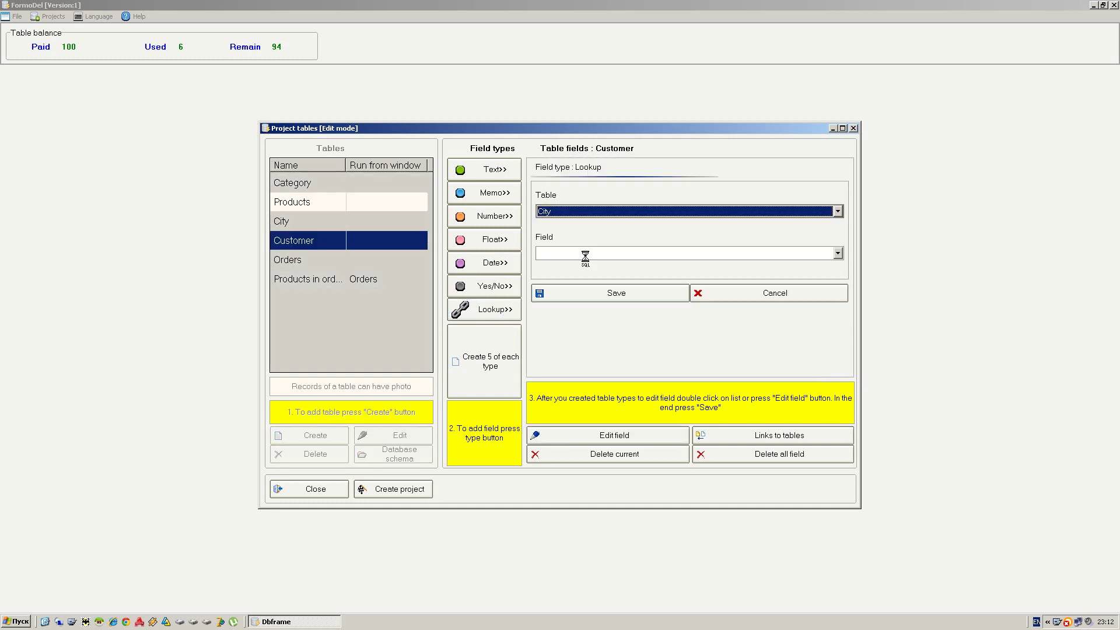
click(588, 292)
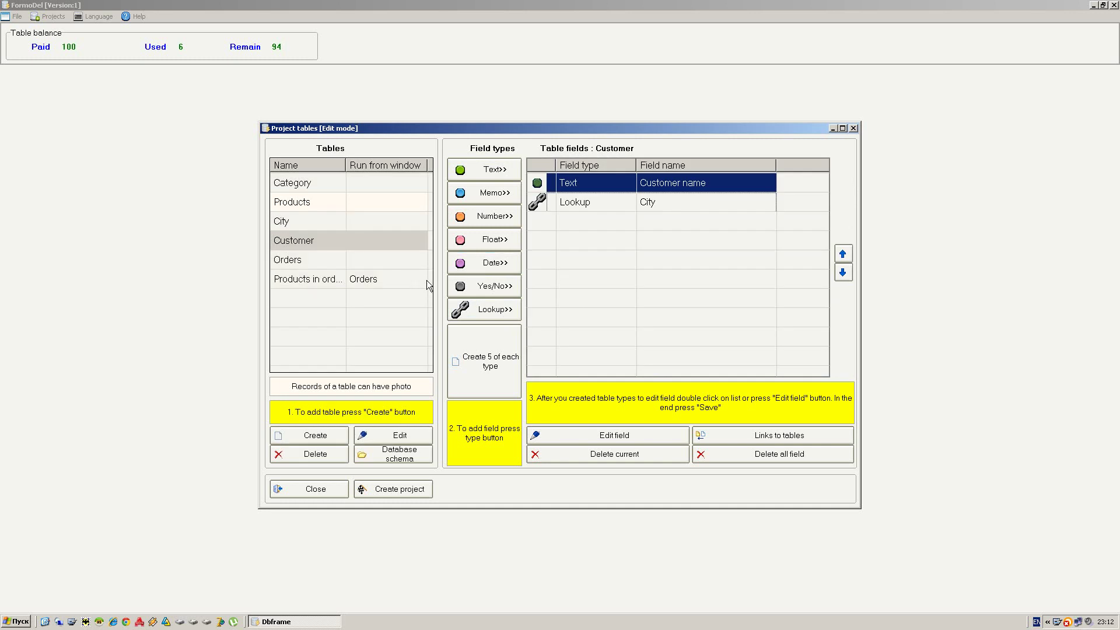
- Add 'Adress' and 'Phone' text fields to Customer
click(505, 173)
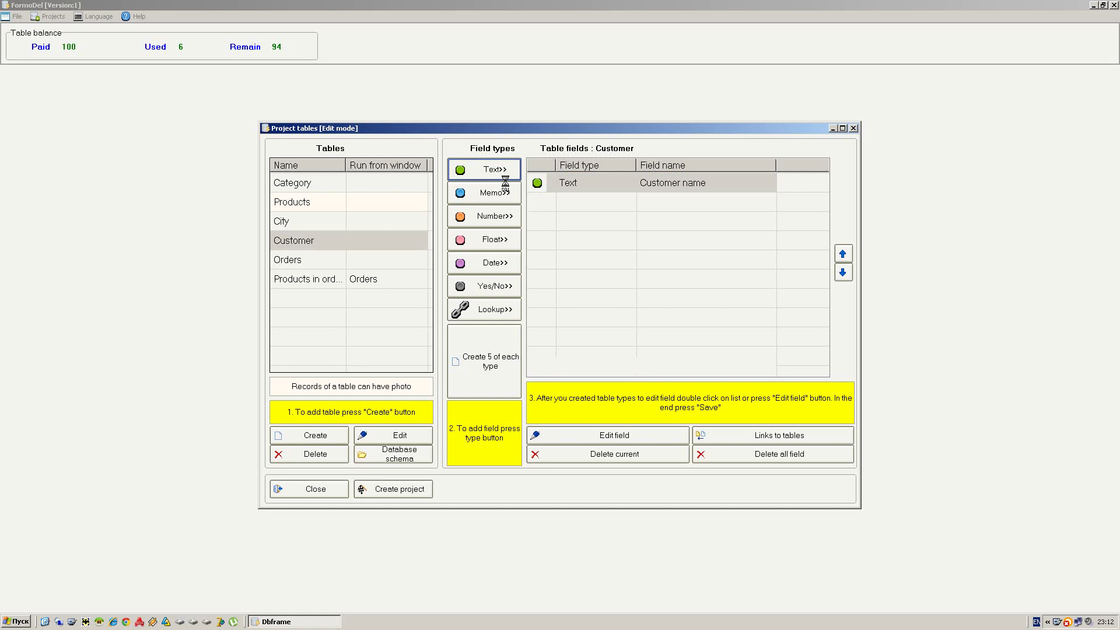
double_click(637, 223)
text(Adres)
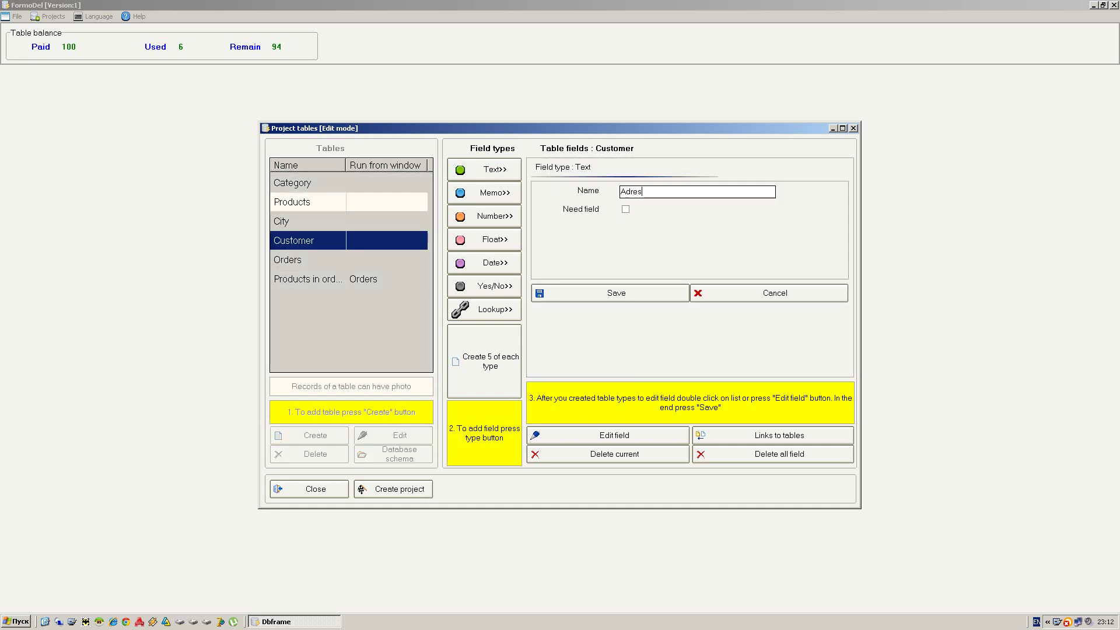
text(s)
click(645, 295)
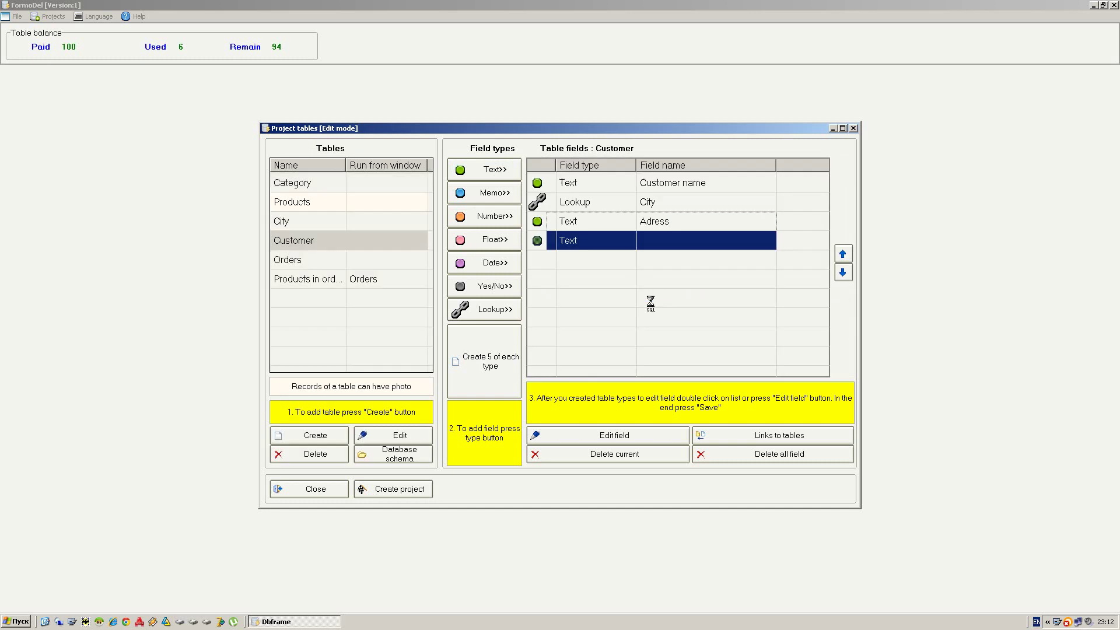
double_click(667, 247)
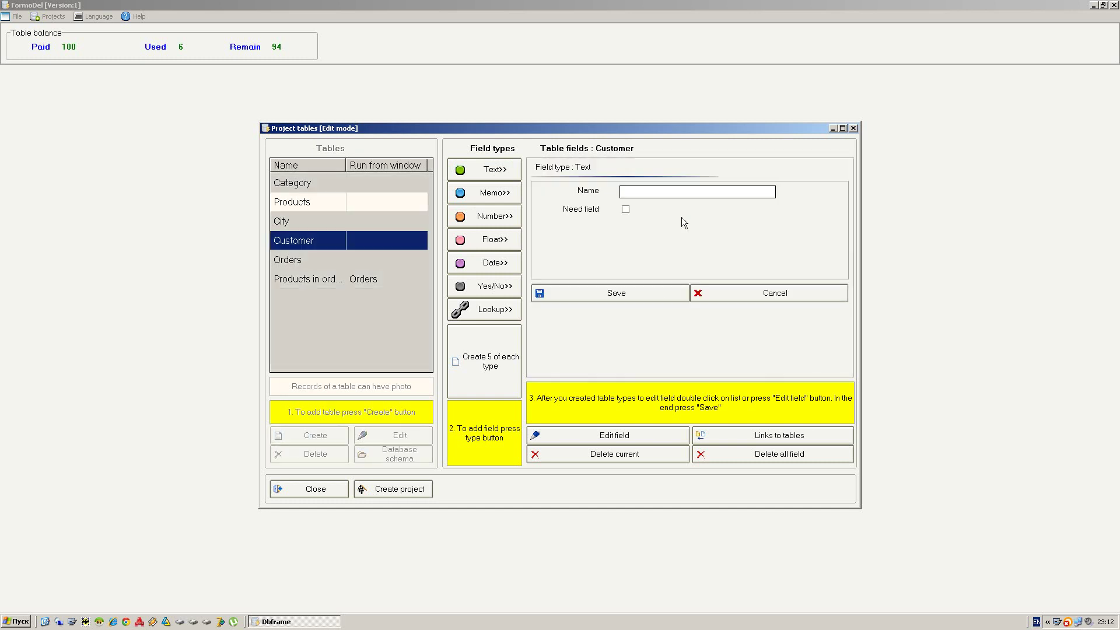
text(Phone)
key(Return)
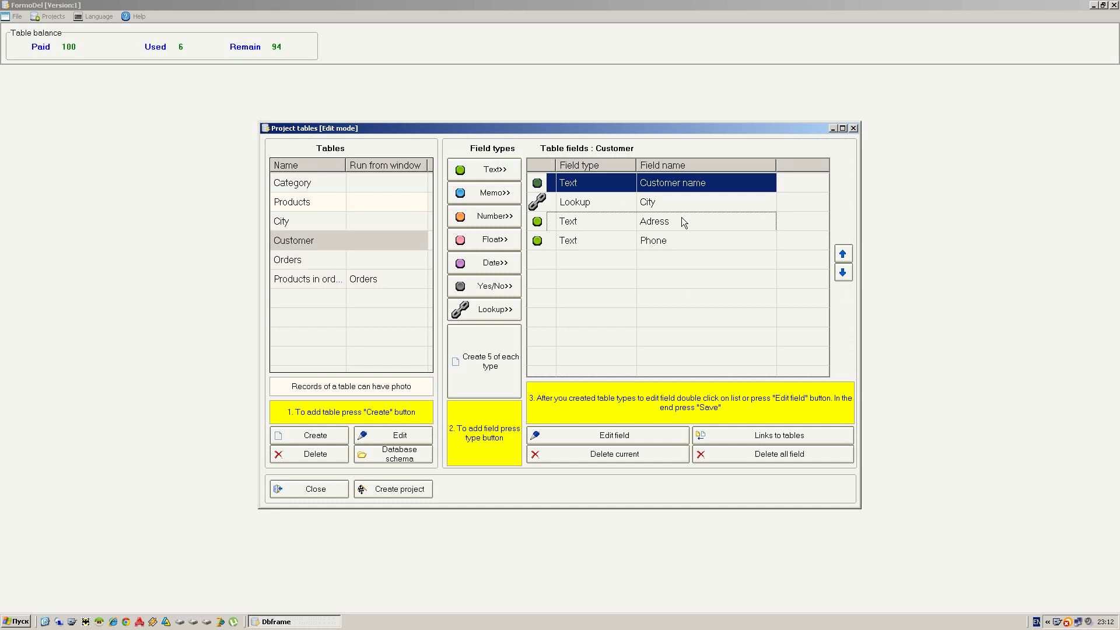
- Add a 'Mobile phone' text field to Customer
double_click(682, 269)
text(M)
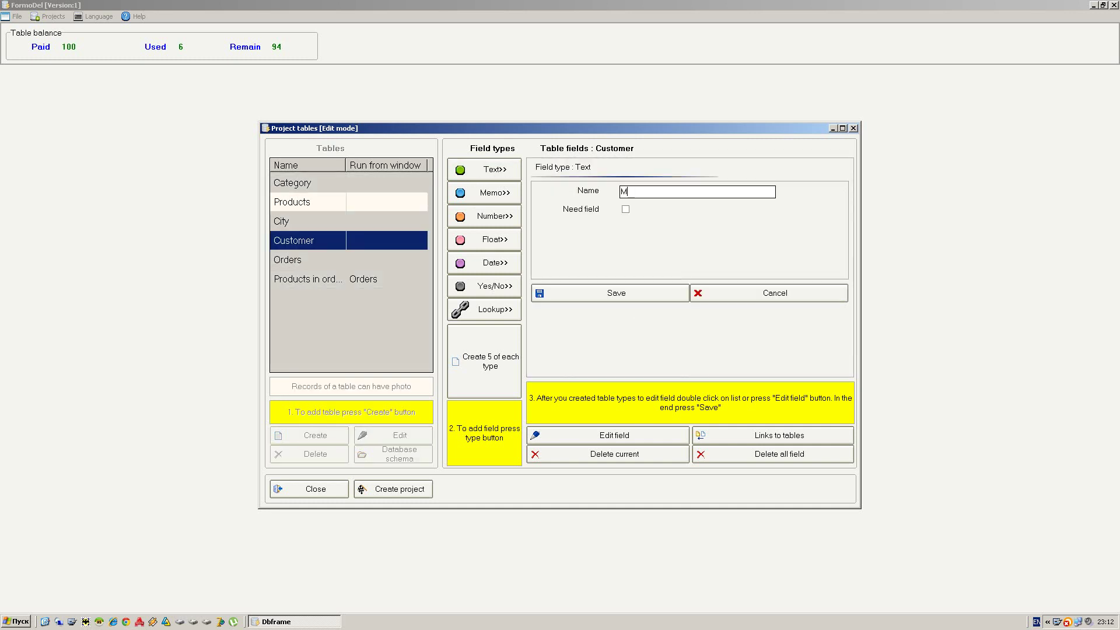
text(obi)
text(hone)
key(Return)
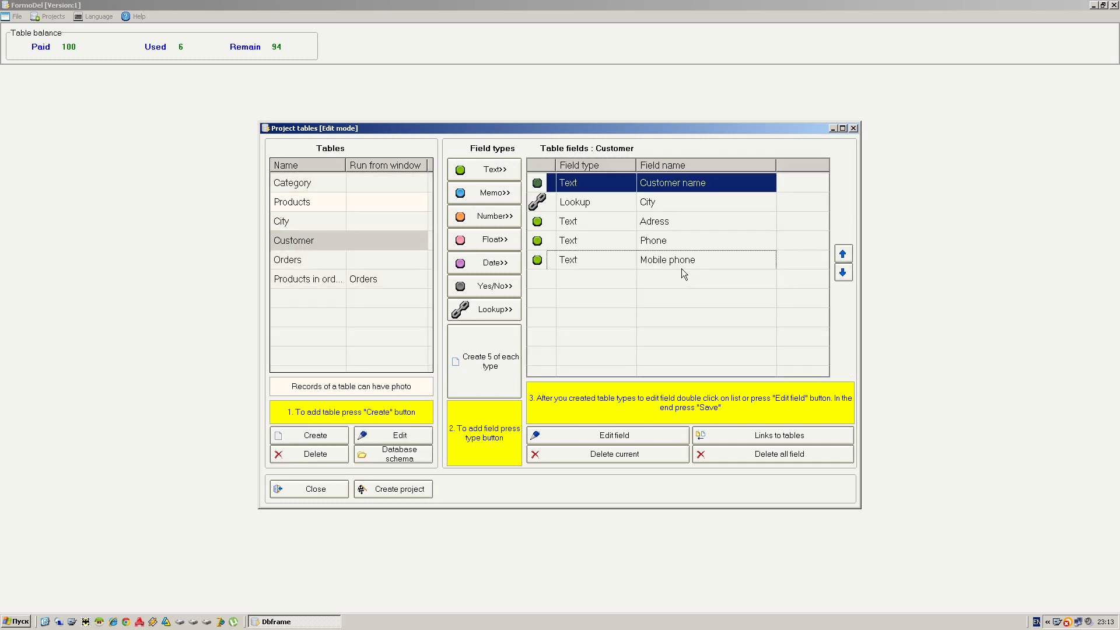
- Add a 'Regular customer' yes/no field to Customer
click(502, 291)
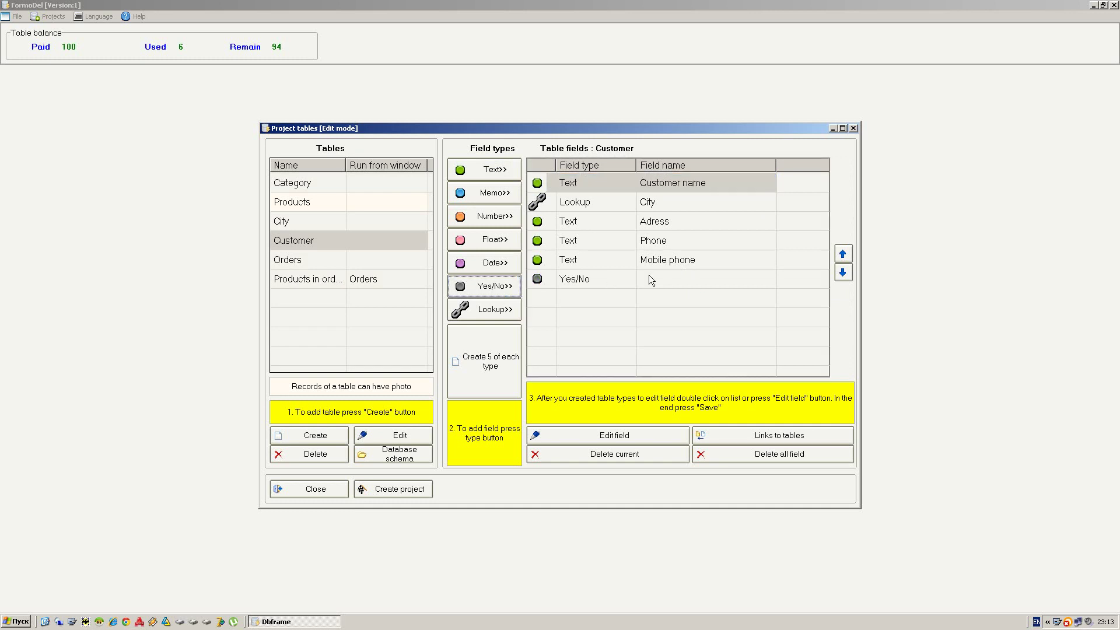
click(665, 280)
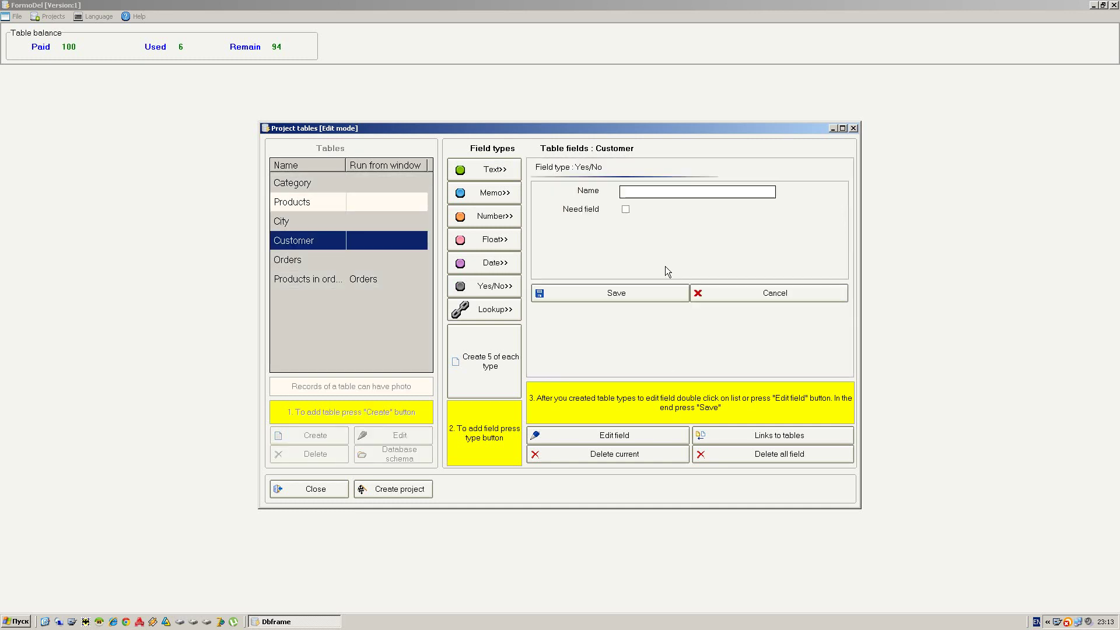
text(Regular customer)
click(636, 294)
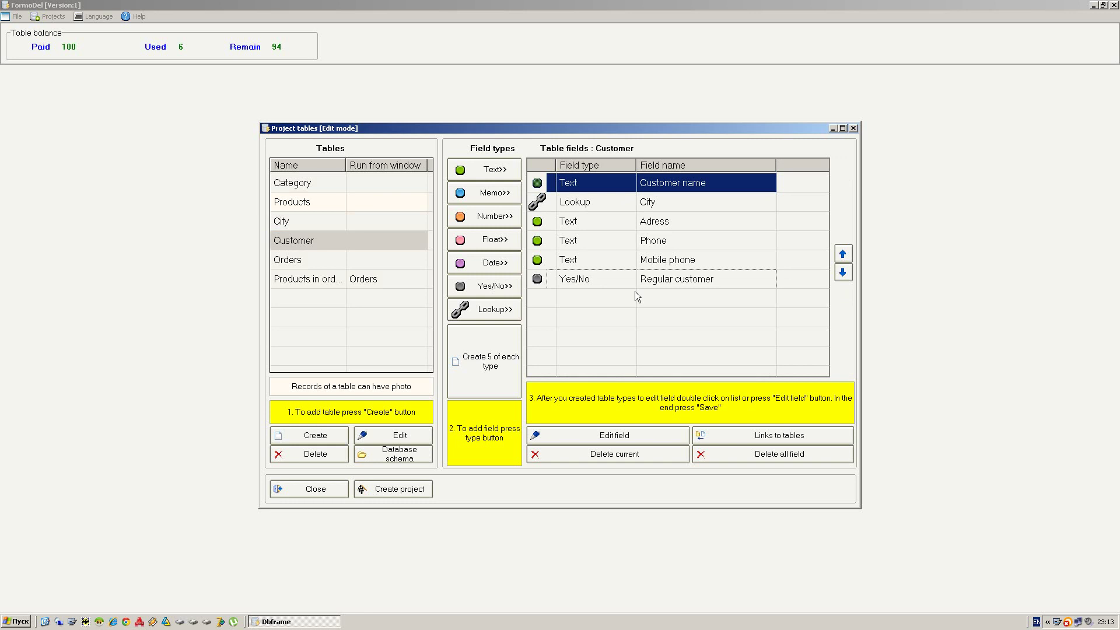
- Add a 'Register date' date field to Customer
click(484, 263)
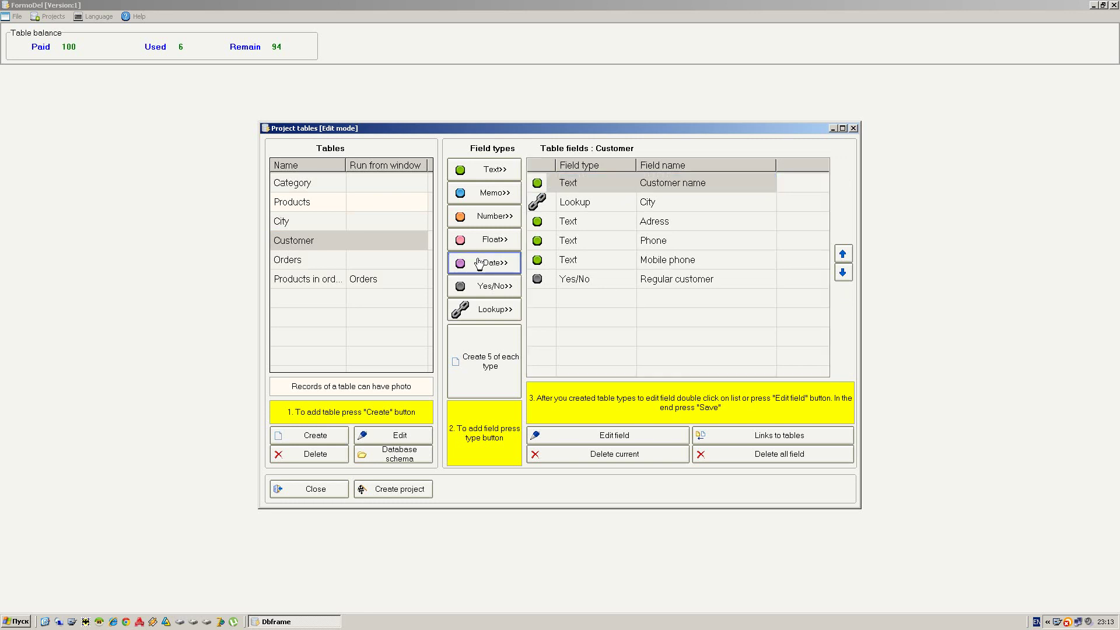
click(607, 435)
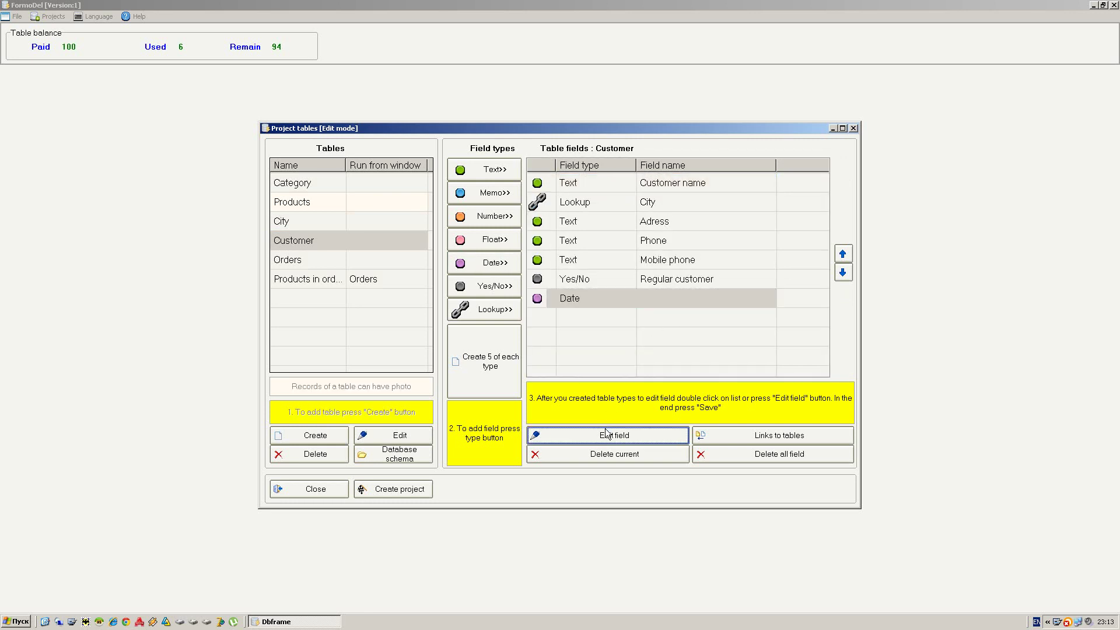
text(Regi)
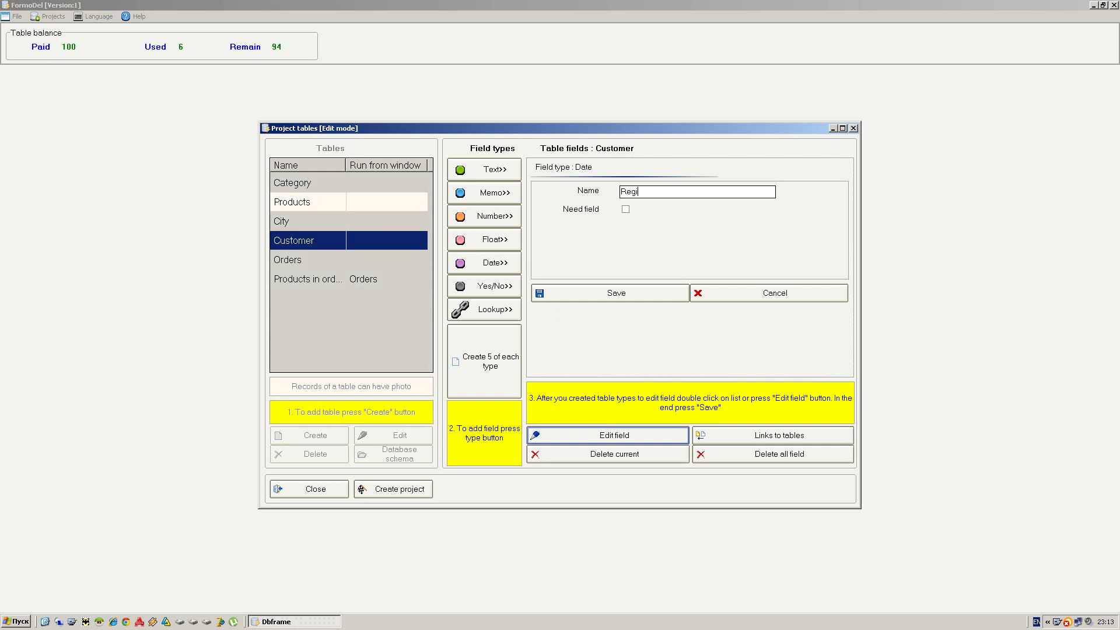
text(ster date)
click(612, 292)
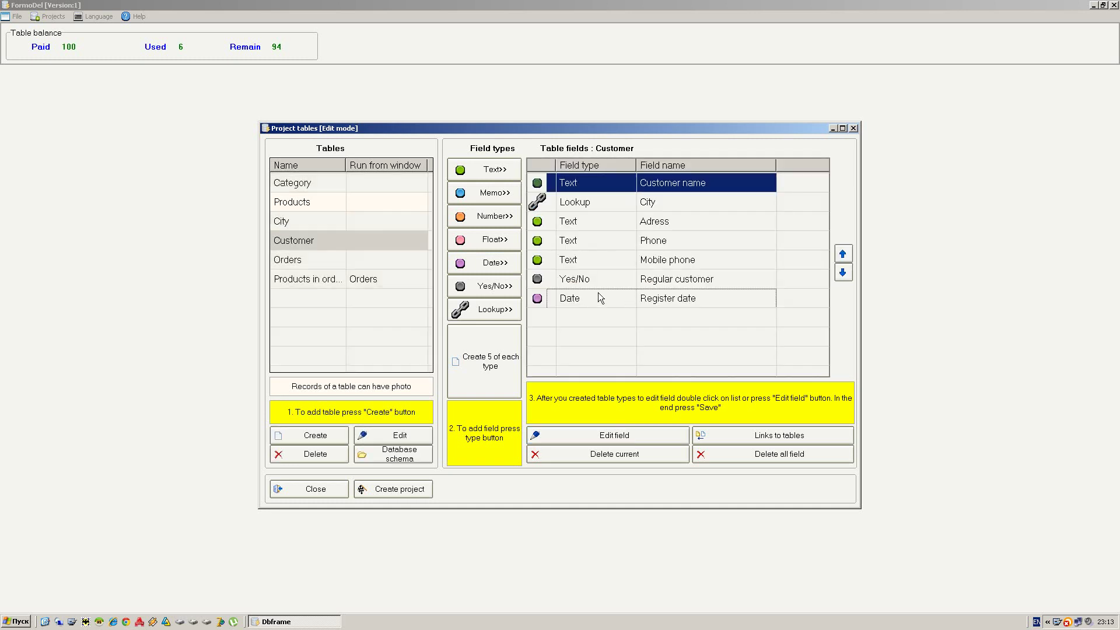
click(373, 263)
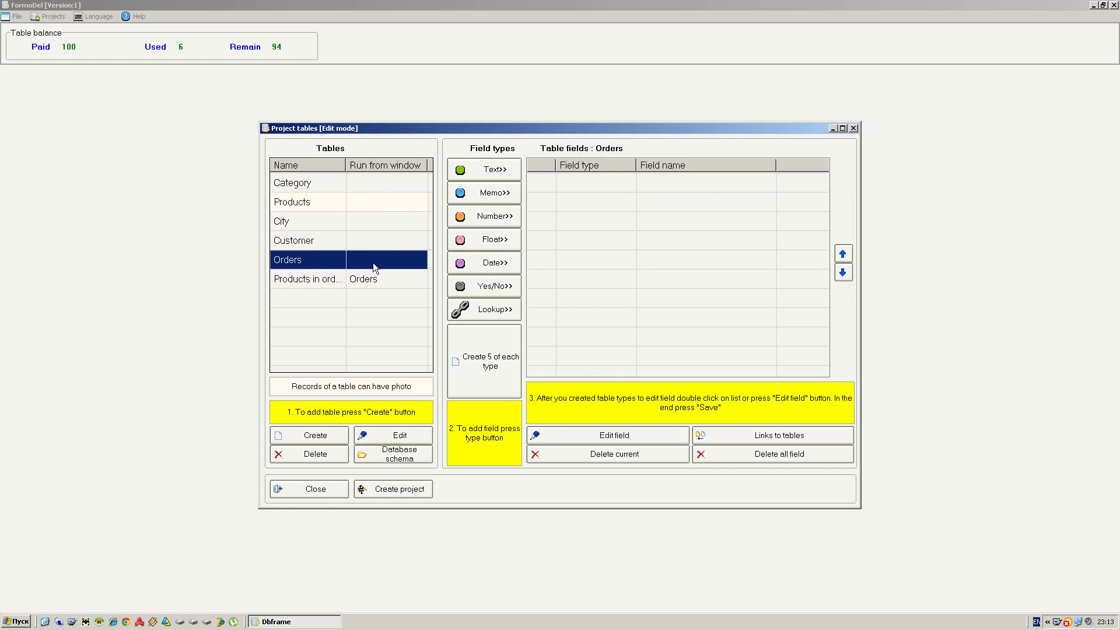
- Add an 'Order no' text field to the Orders table
click(490, 170)
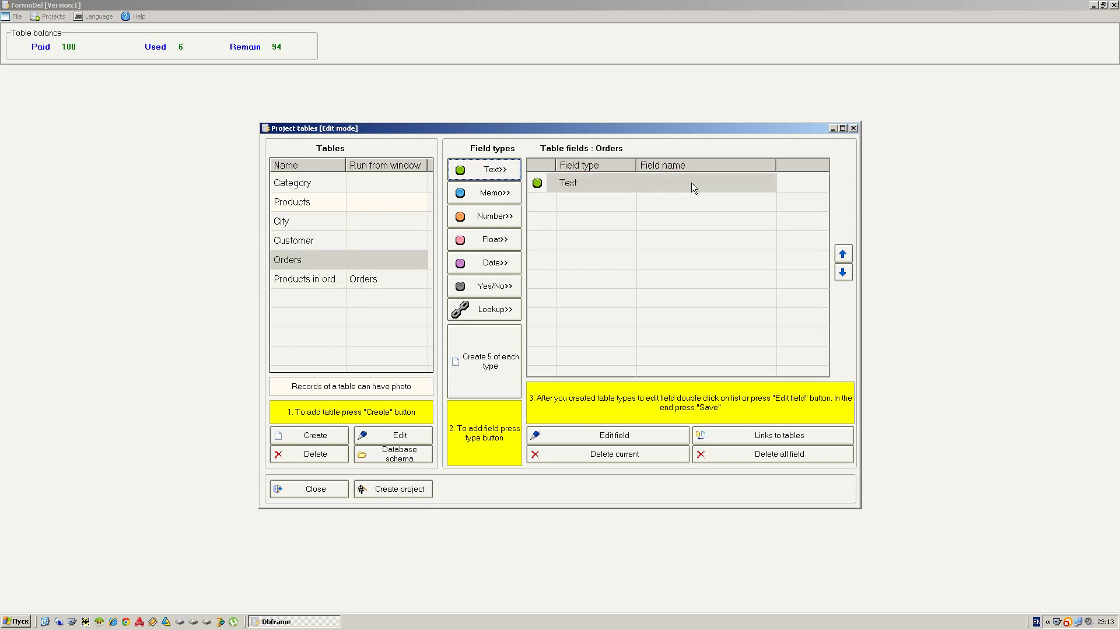
double_click(691, 184)
text(Orde)
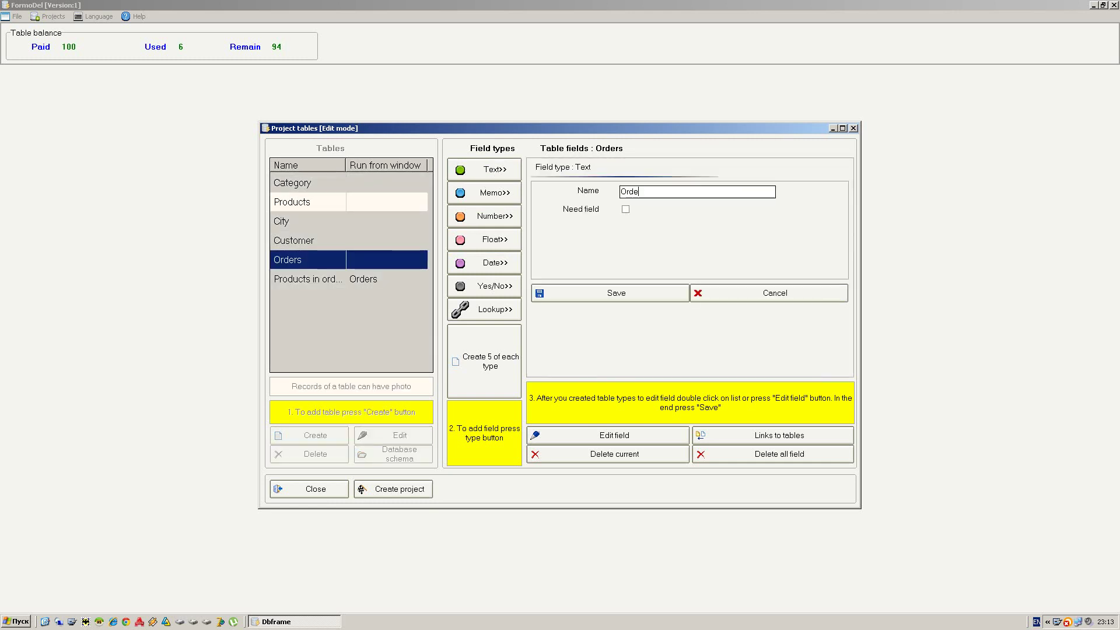
text(r no)
key(Return)
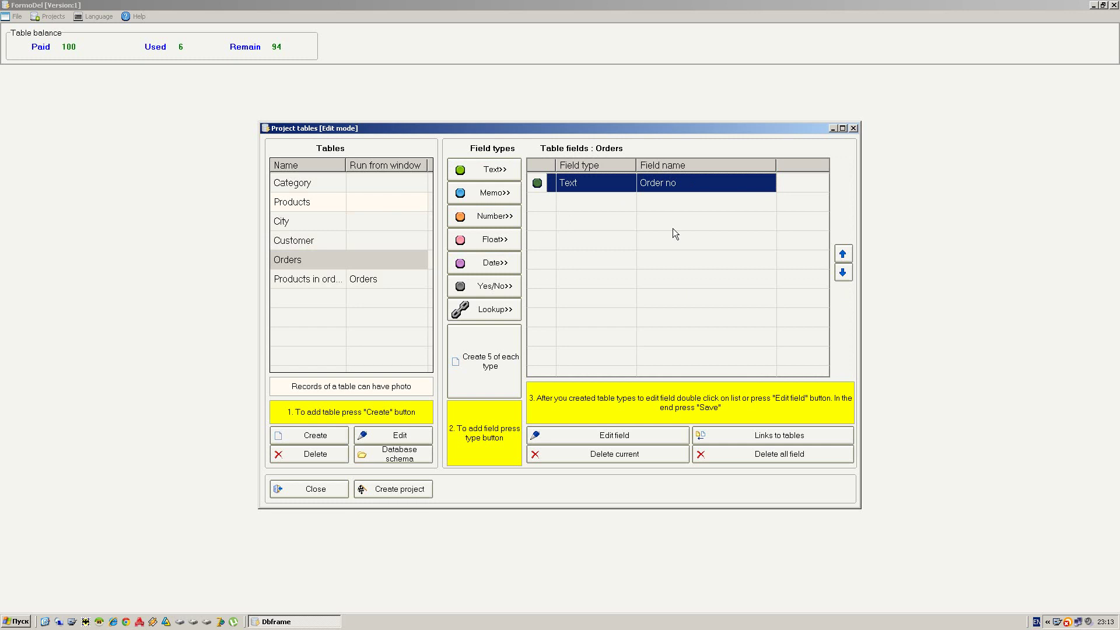
- Add a lookup field to Orders linked to the Customer table
click(475, 312)
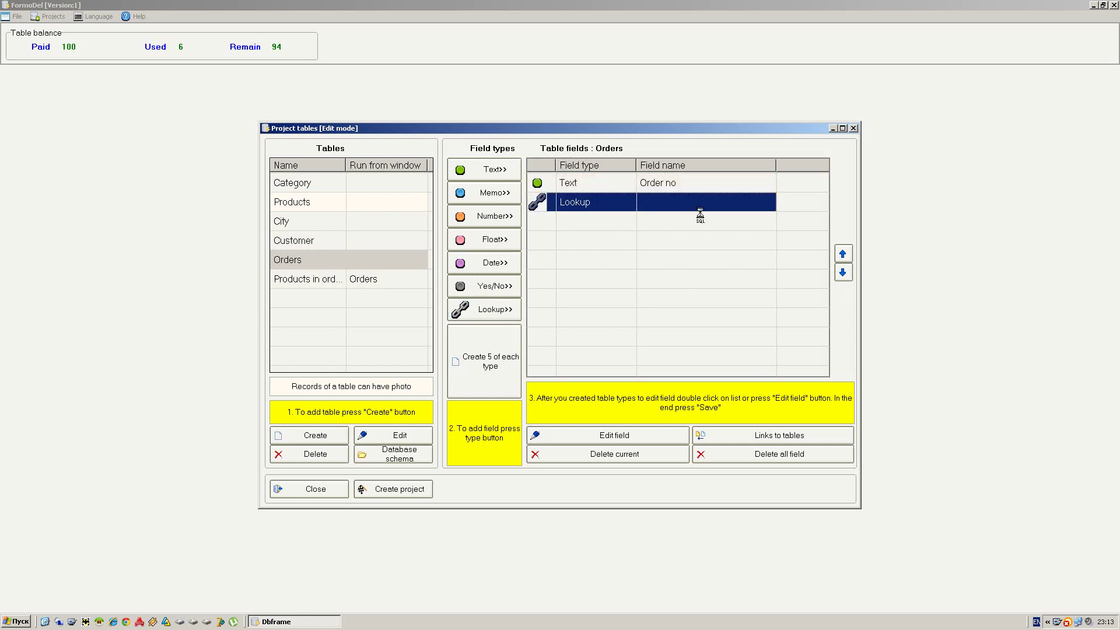
click(620, 212)
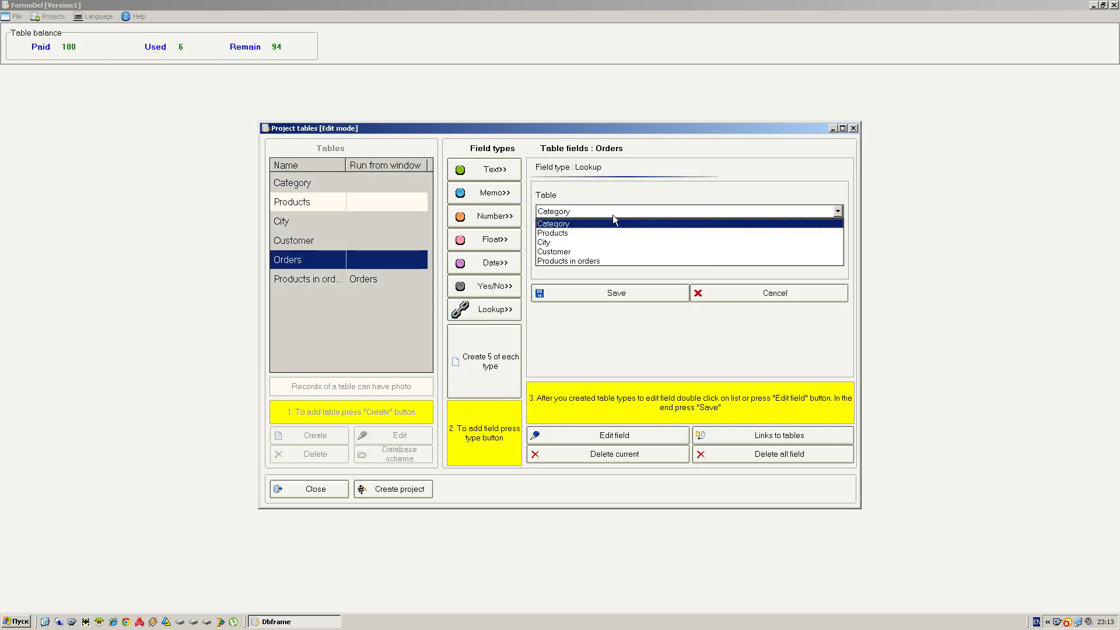
click(560, 252)
click(602, 293)
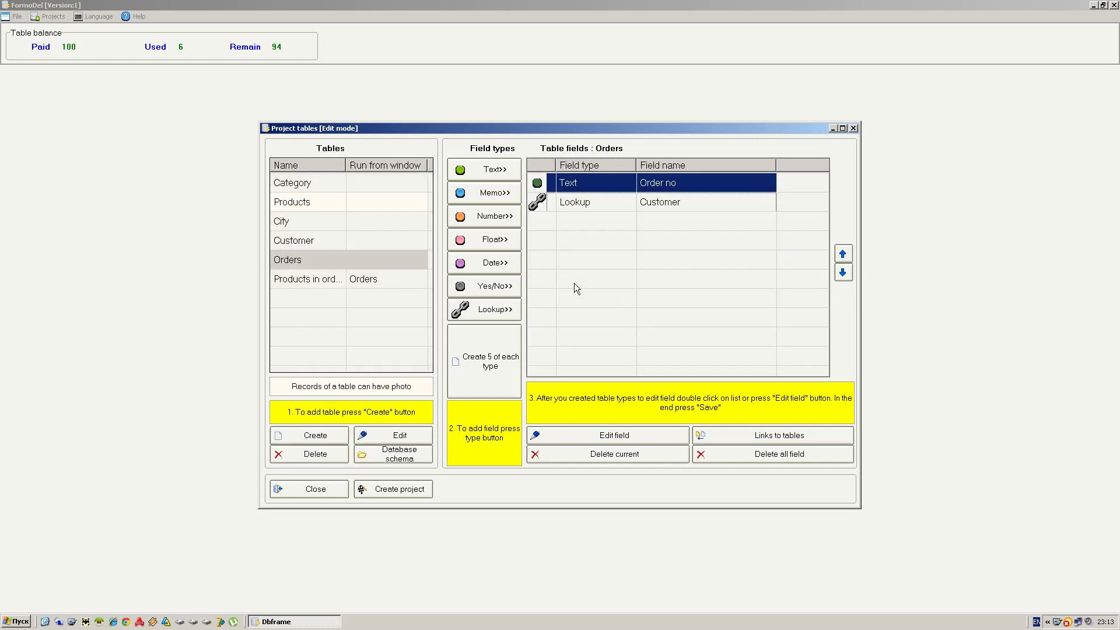
- Add an 'Order date' date field to Orders
click(489, 264)
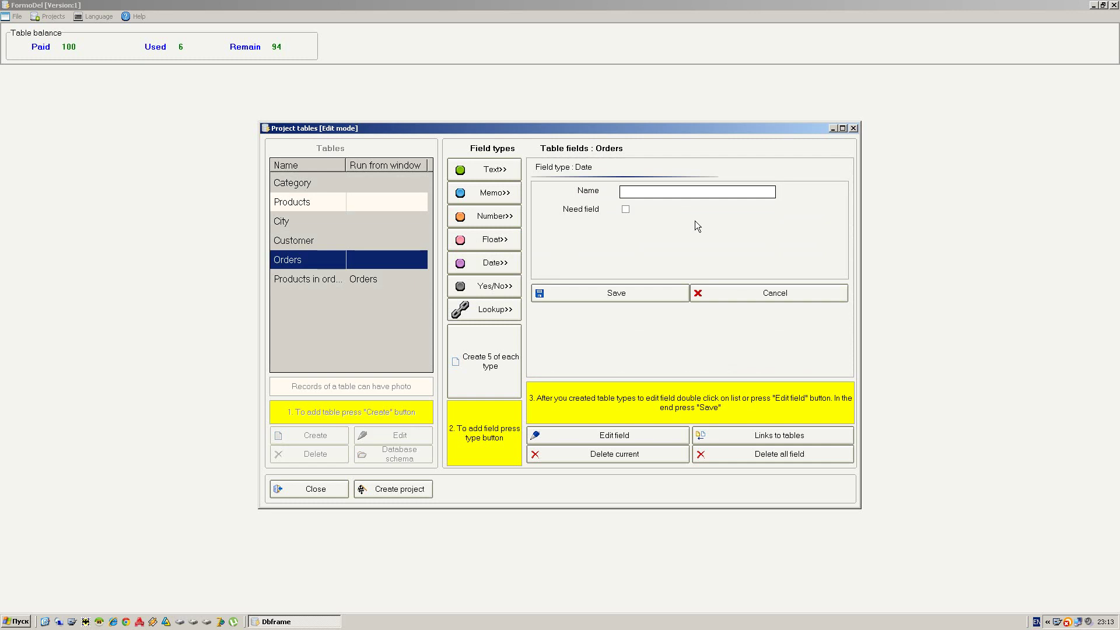
text(Order date)
key(Return)
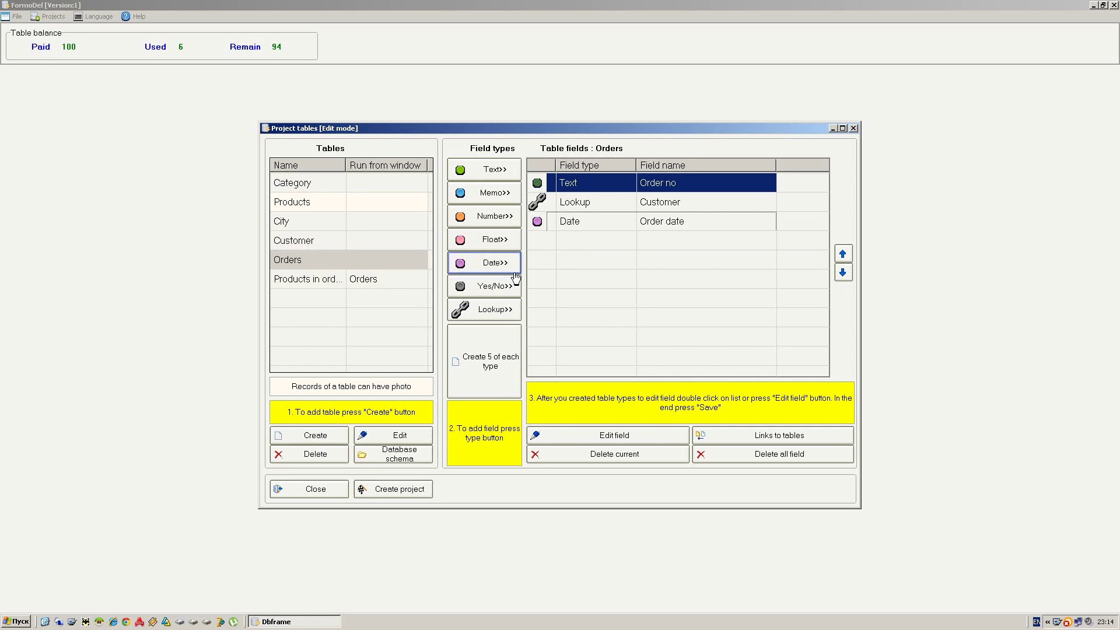
- Add a 'Sended to customer' yes/no field to Orders
click(490, 286)
click(673, 241)
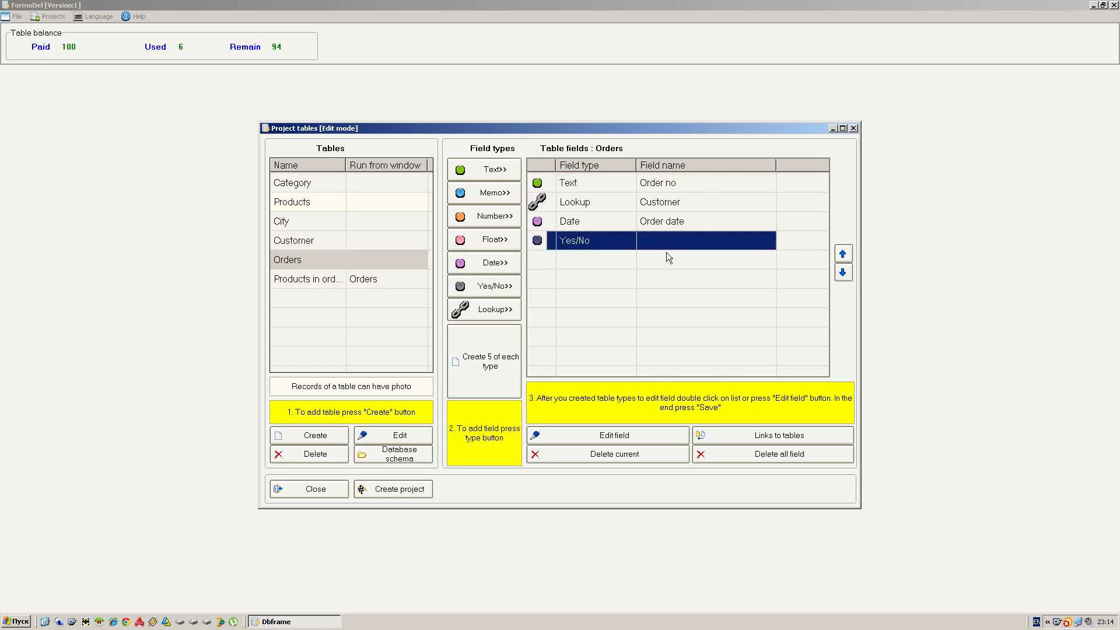
click(651, 435)
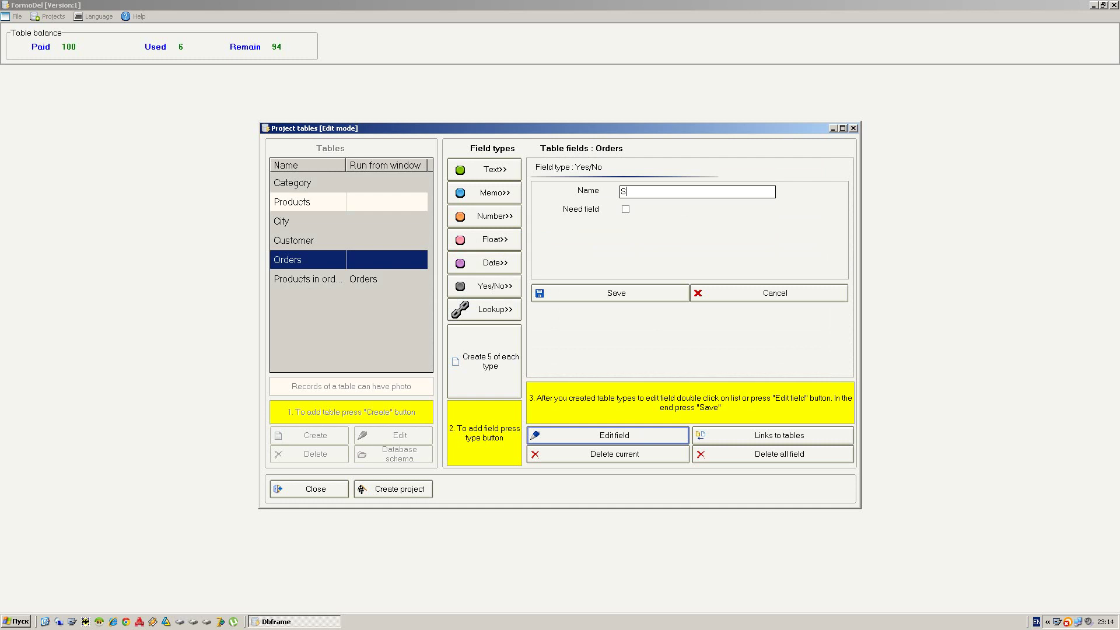
text(Sended to customer)
click(625, 292)
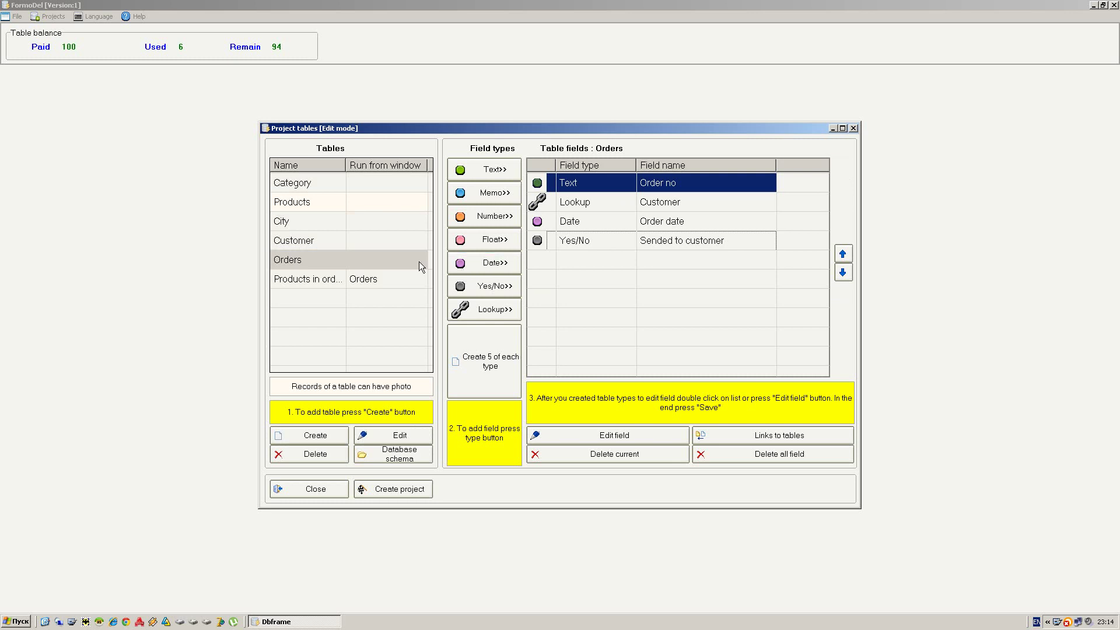
click(323, 279)
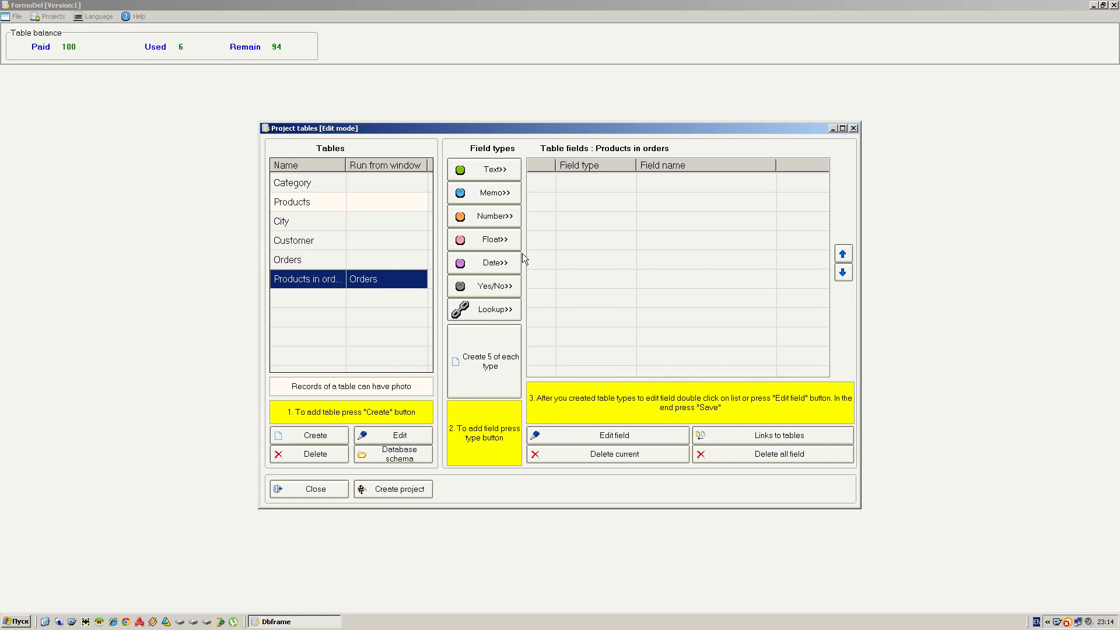
- Add a lookup field linked to the Products table to Products in orders
click(460, 310)
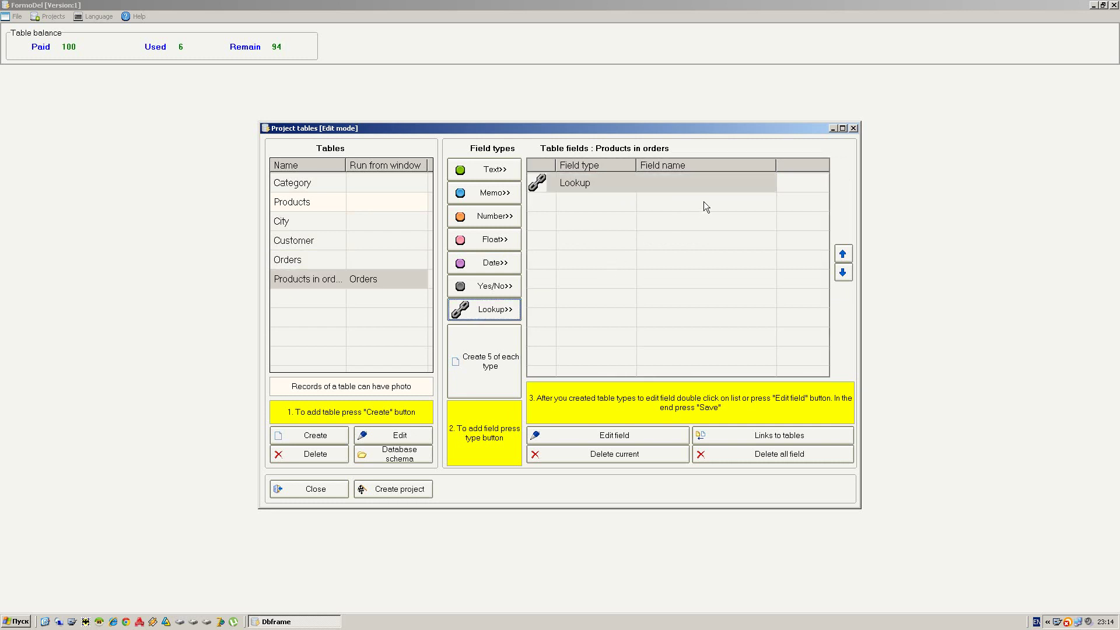
click(712, 184)
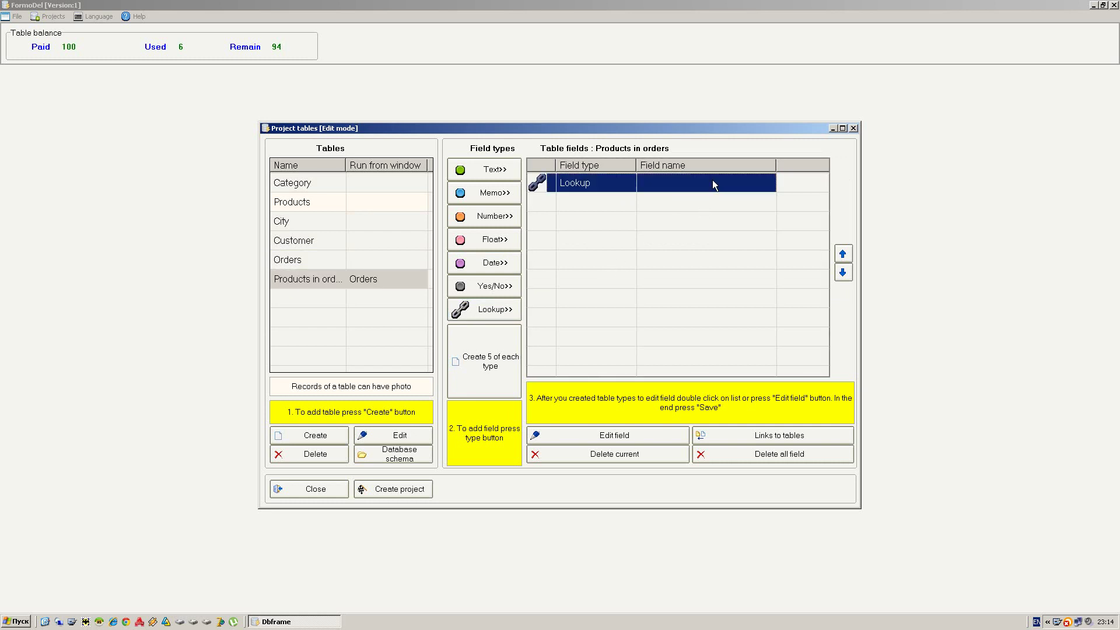
double_click(712, 183)
click(702, 213)
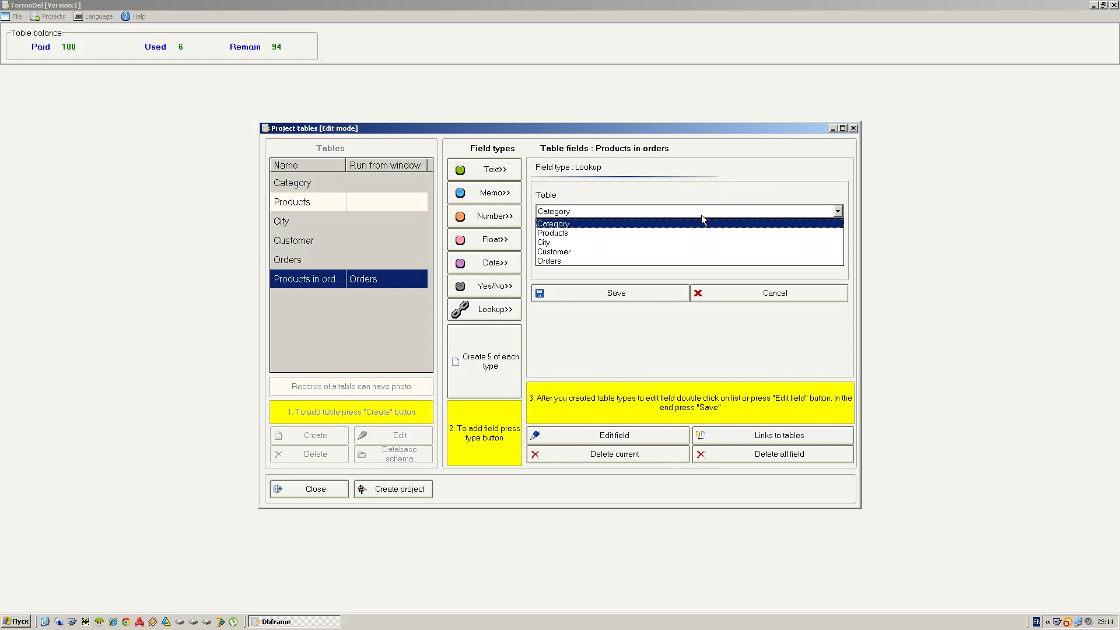
click(576, 233)
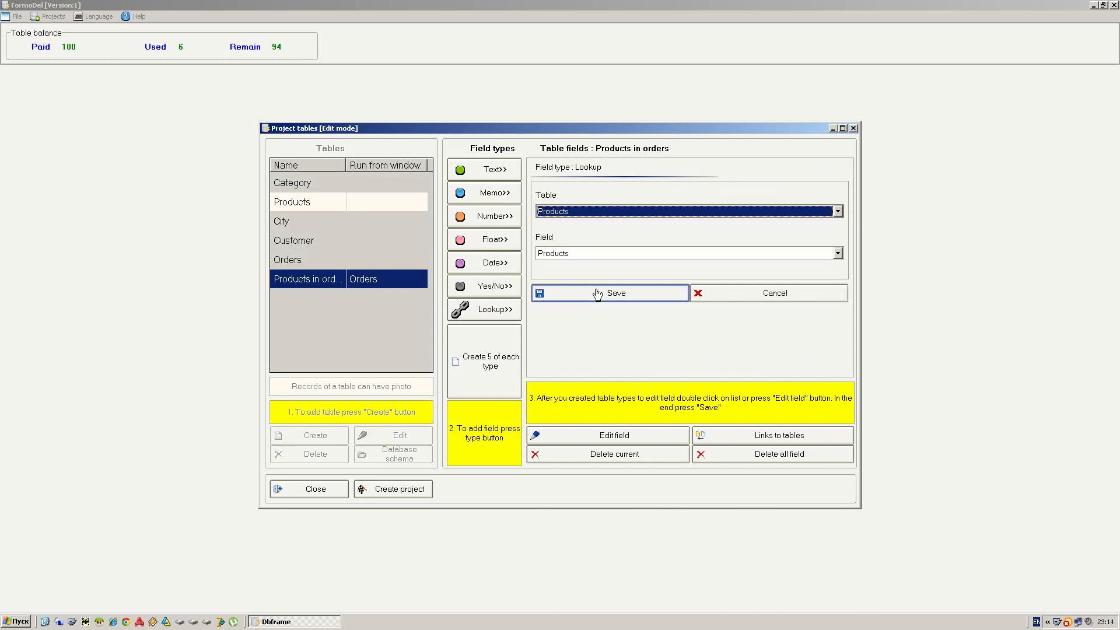
click(598, 293)
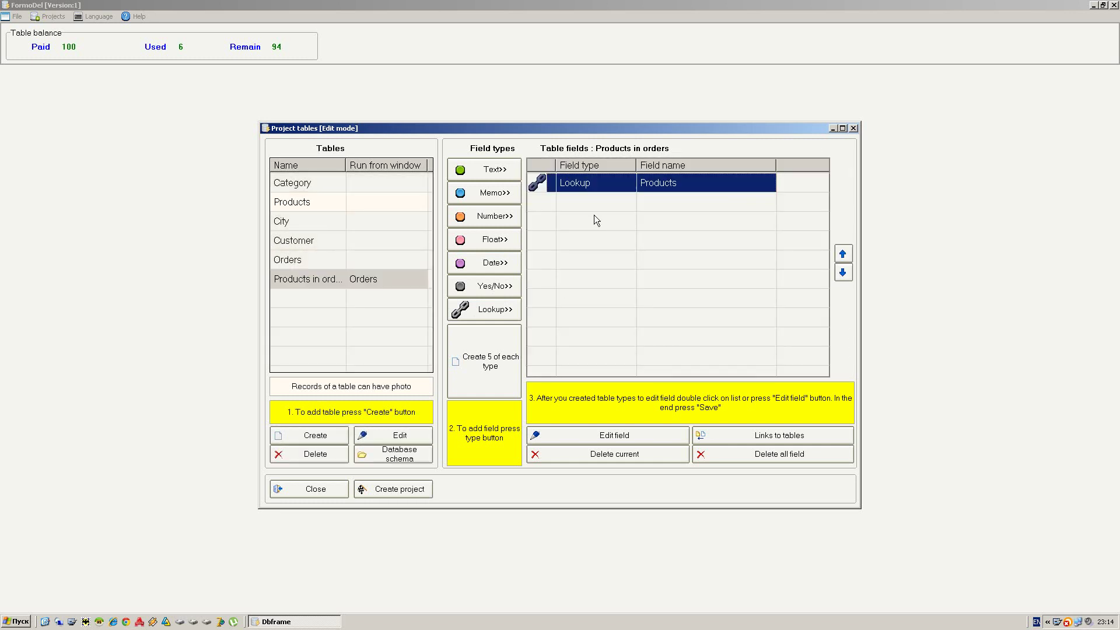
- Add a number field named 'Amount' to Products in orders
click(489, 217)
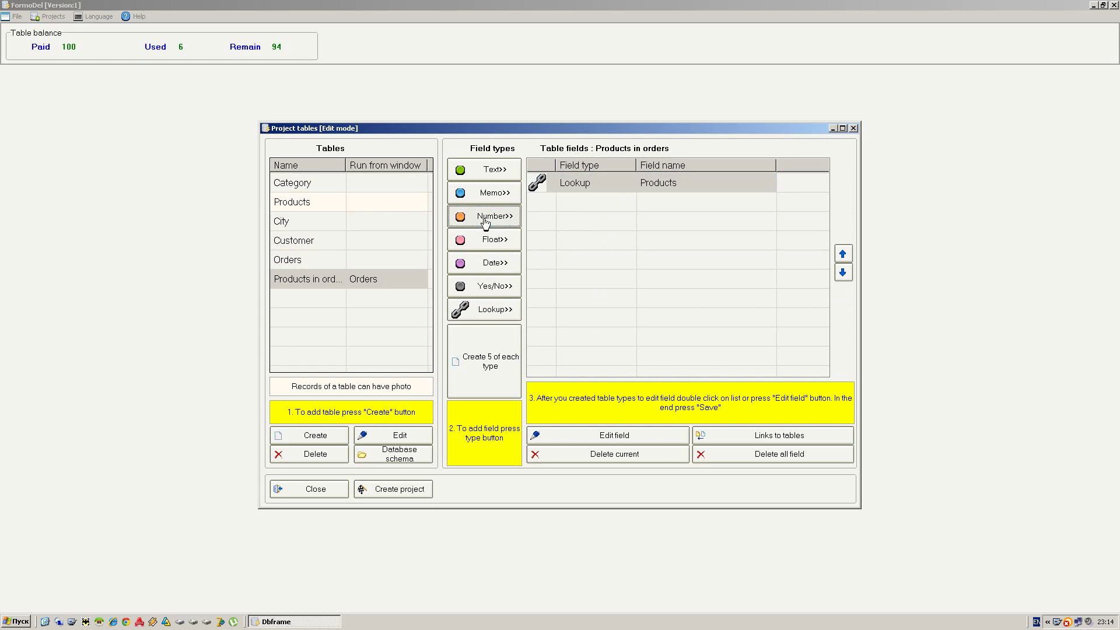
click(684, 204)
double_click(681, 195)
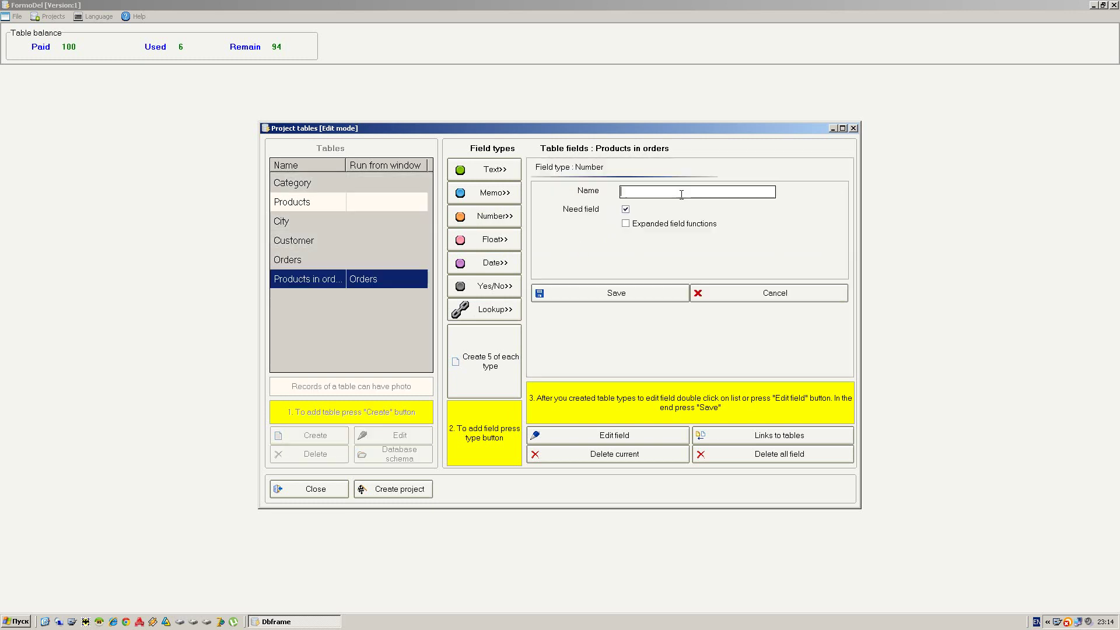
text(Amount)
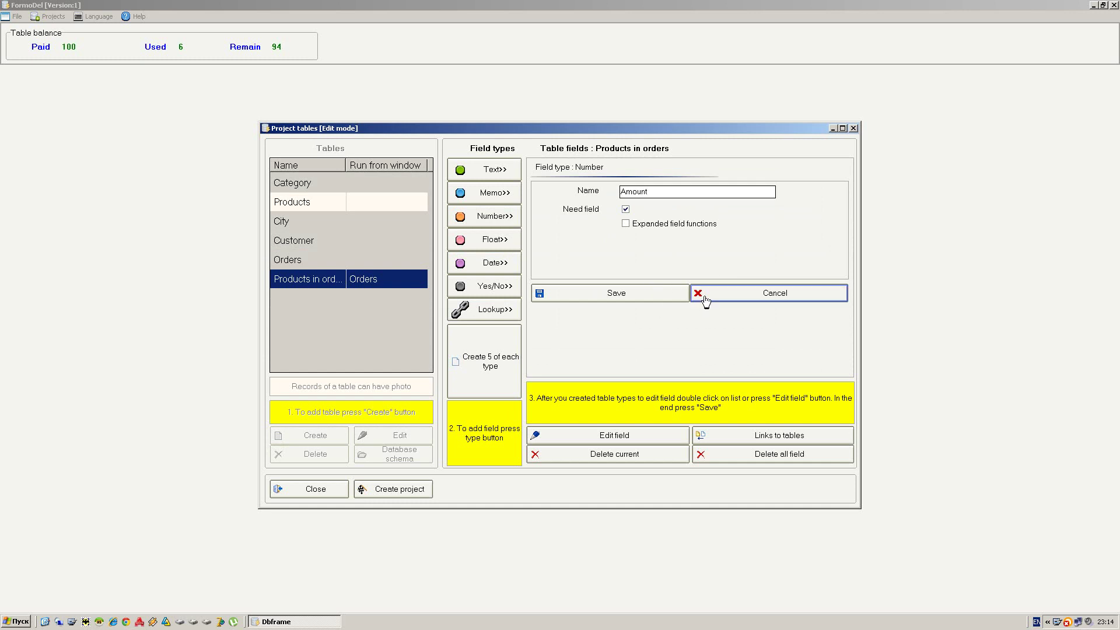
click(646, 295)
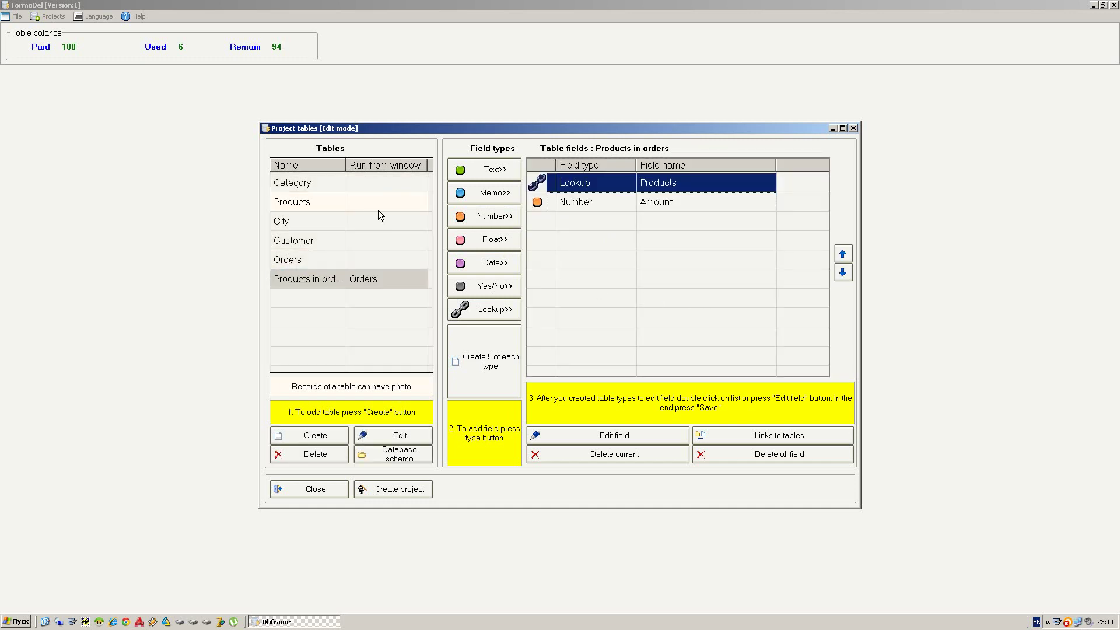
- Edit the Products table so its records link a picture file
click(316, 205)
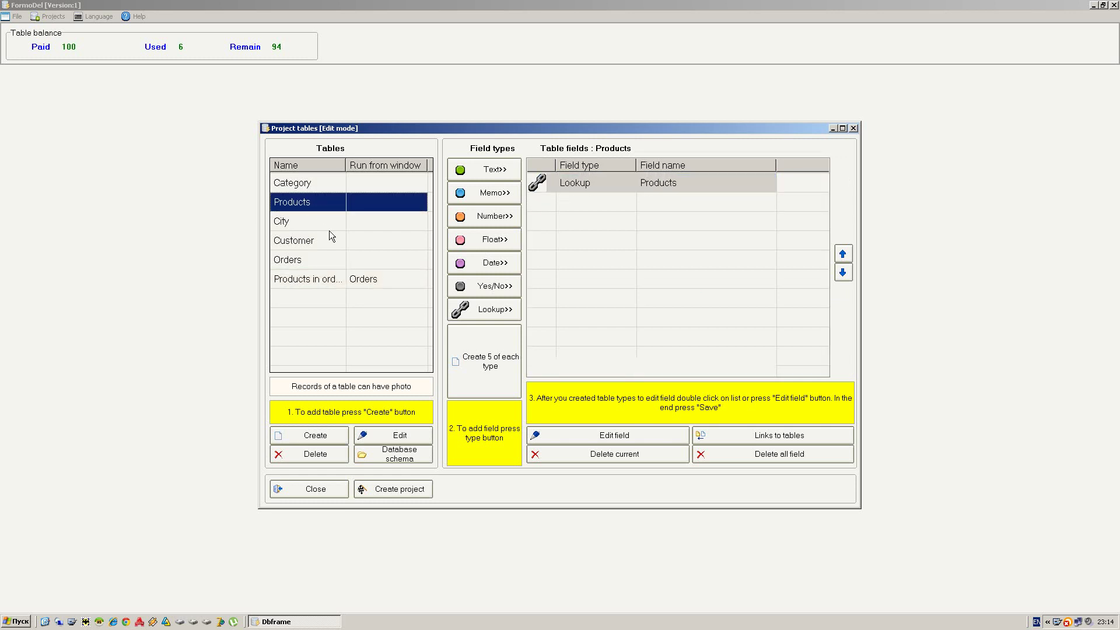
click(402, 436)
click(489, 296)
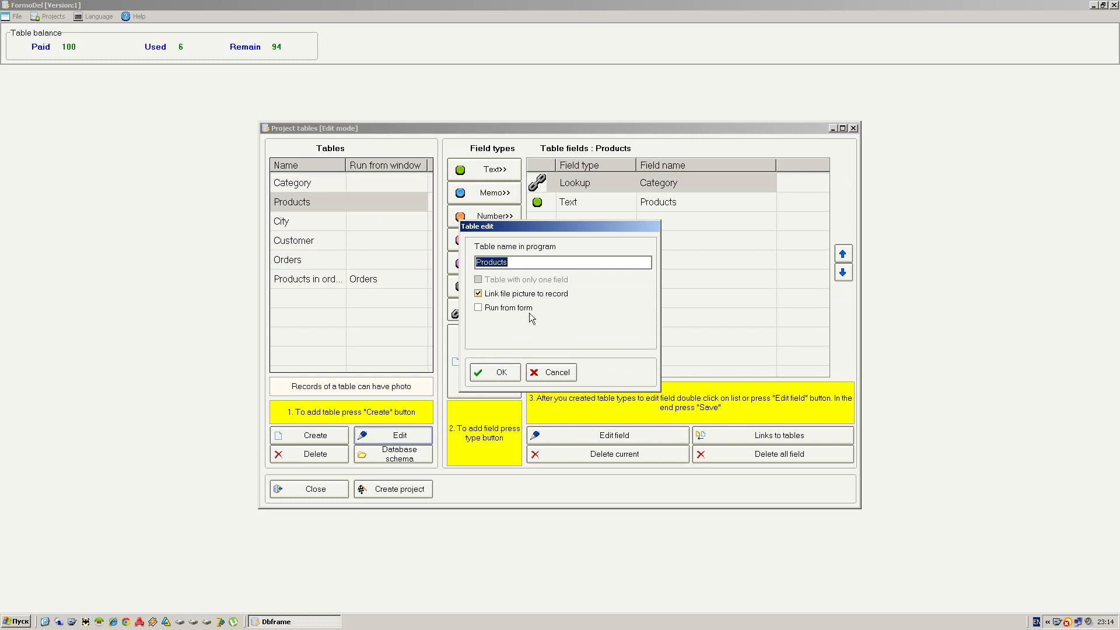
click(496, 373)
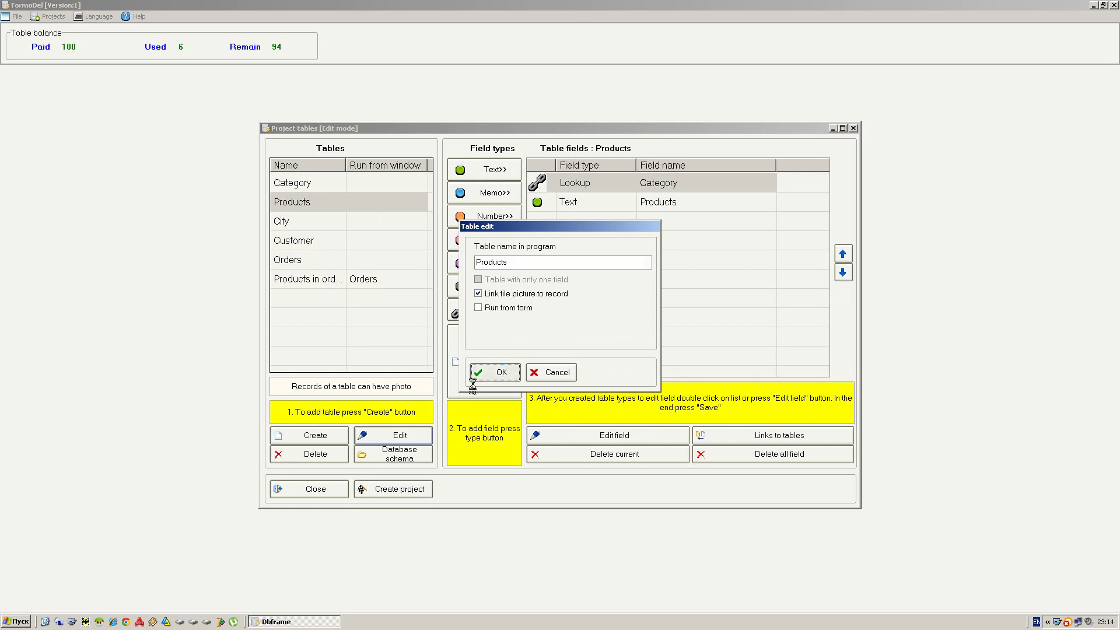
- Widen the tables list's Name column so 'Products in orders' shows fully
click(310, 283)
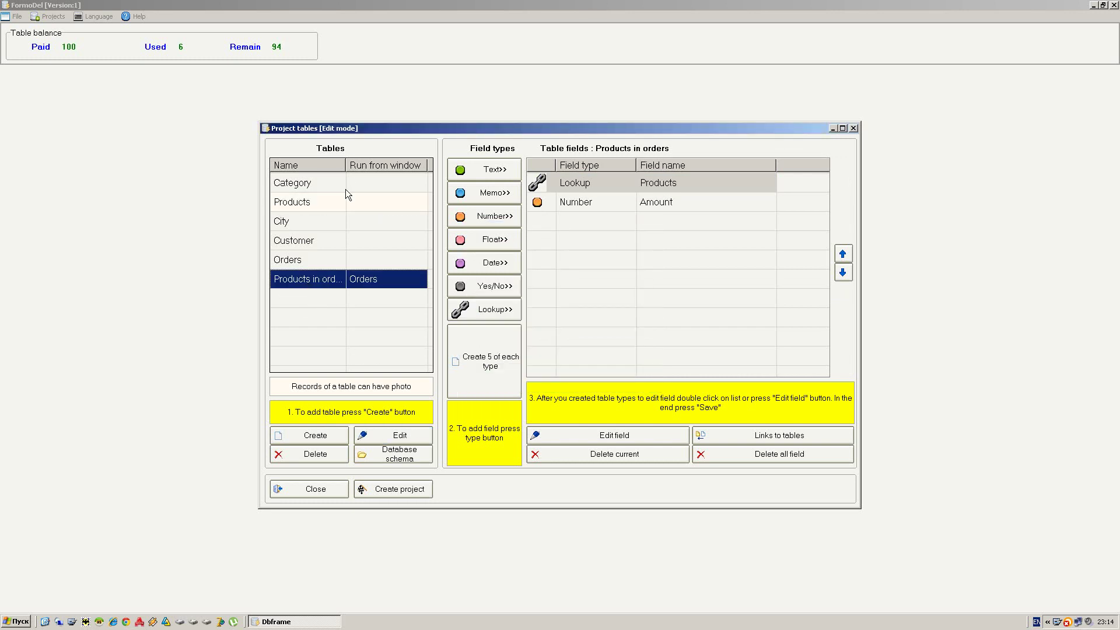
drag(345, 169, 369, 163)
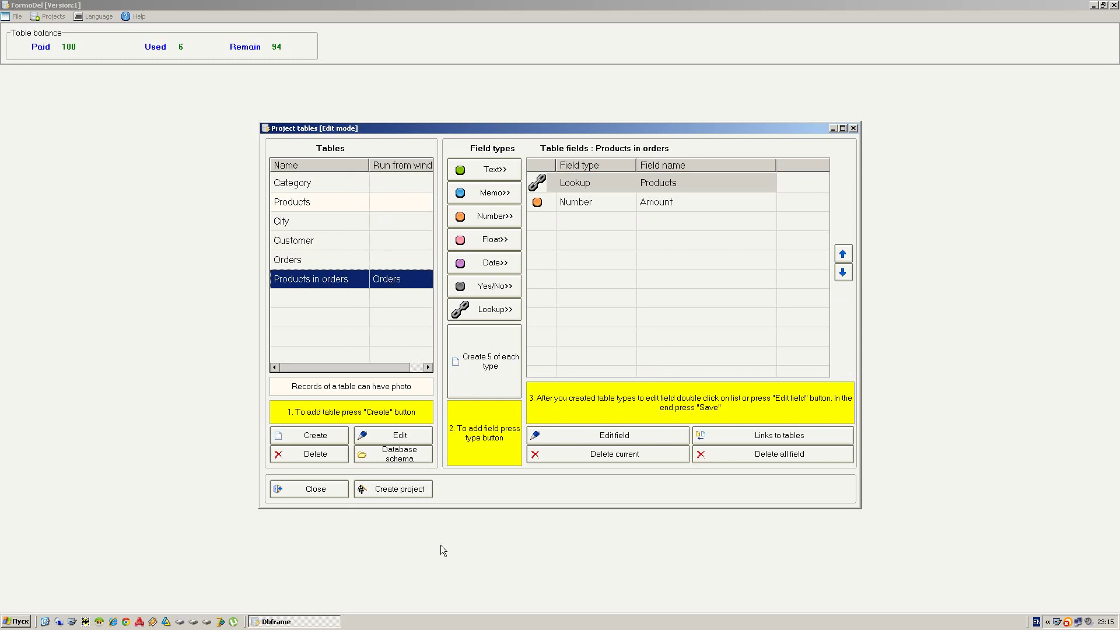
click(393, 492)
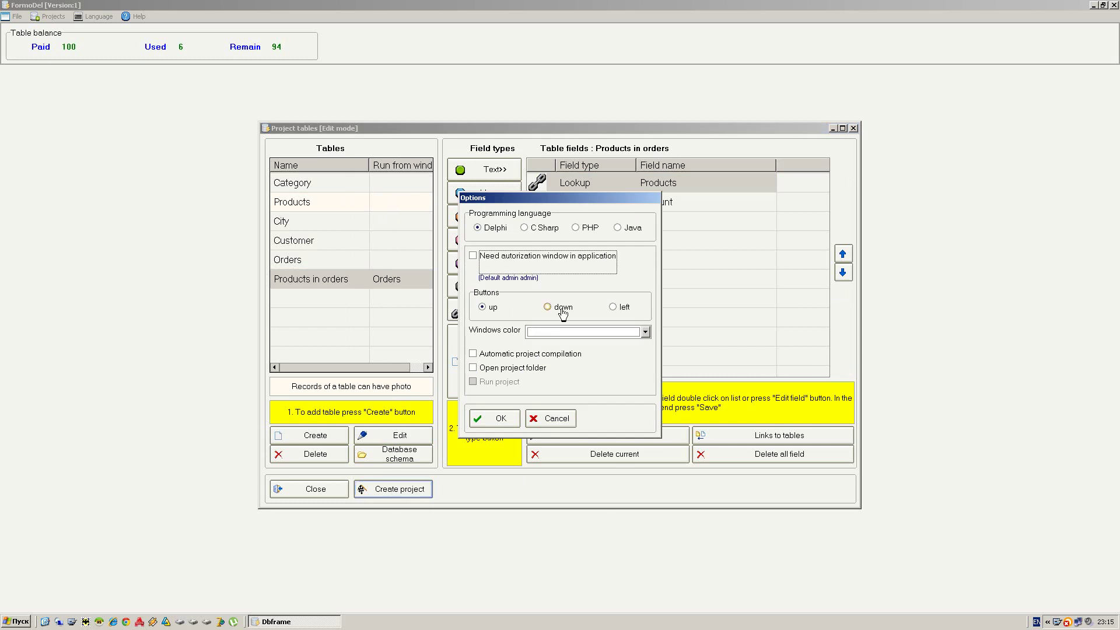
- Generate the project with buttons down, login window, auto-compilation, run, and open folder
click(562, 308)
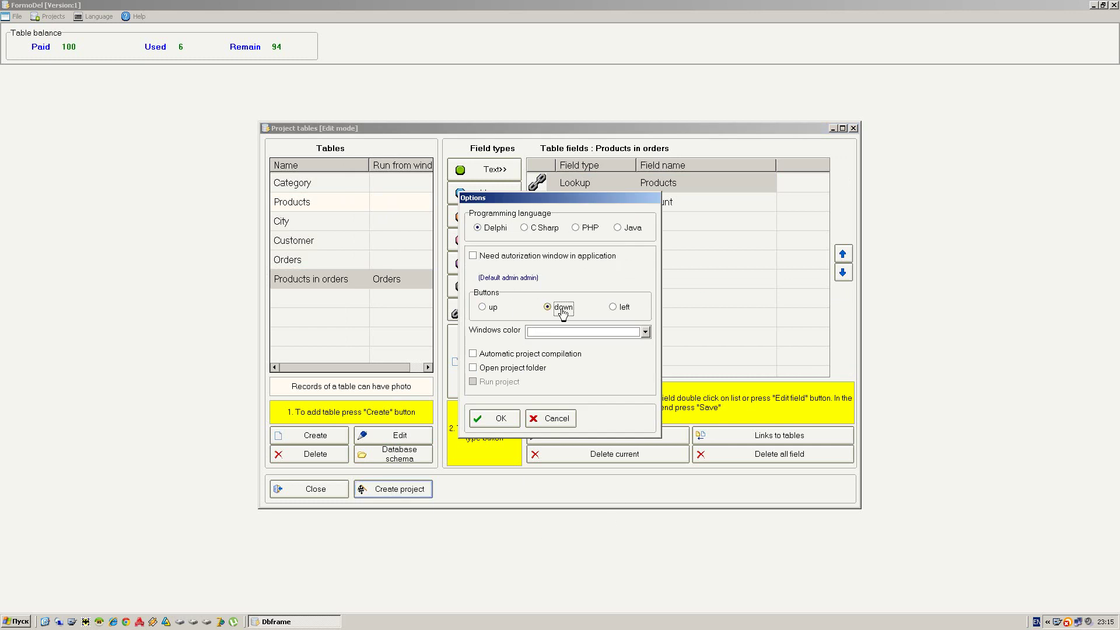
click(503, 263)
click(504, 356)
click(497, 385)
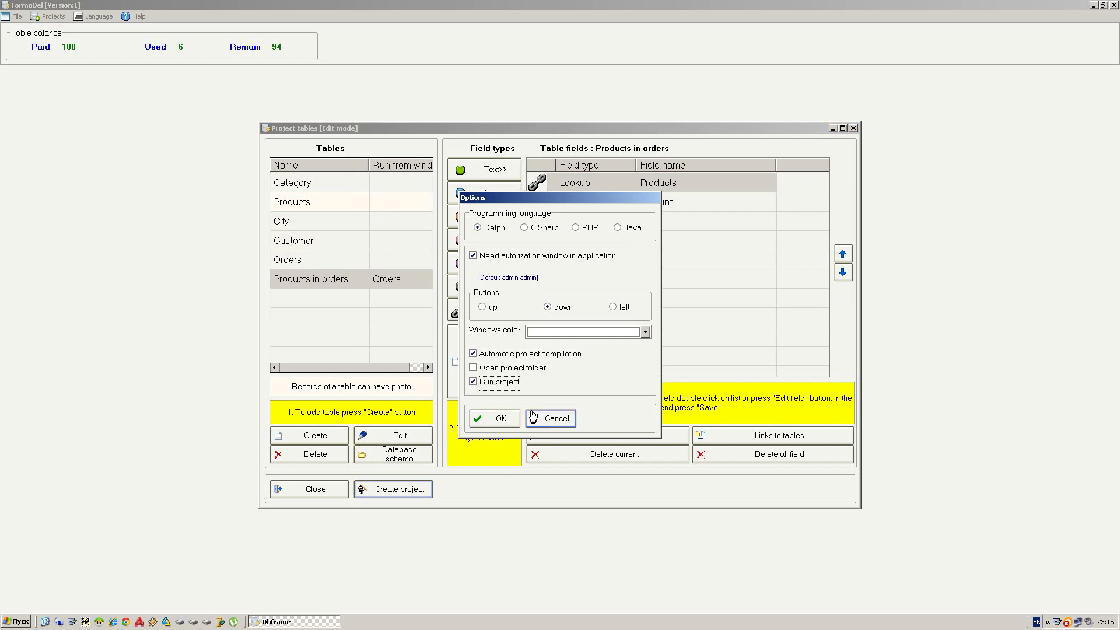
click(535, 368)
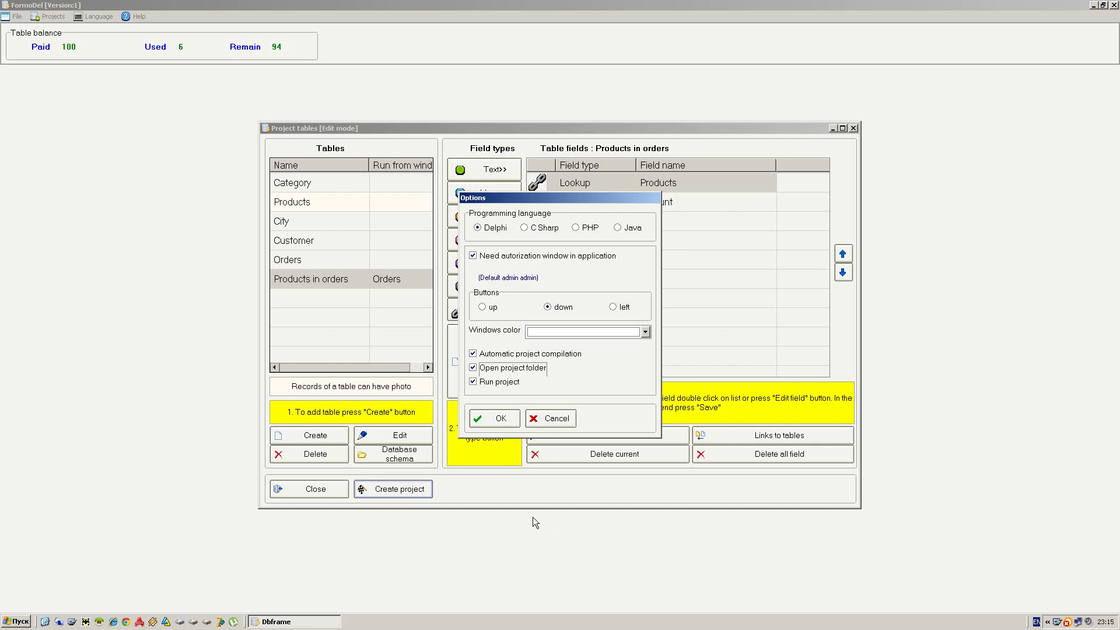
click(502, 420)
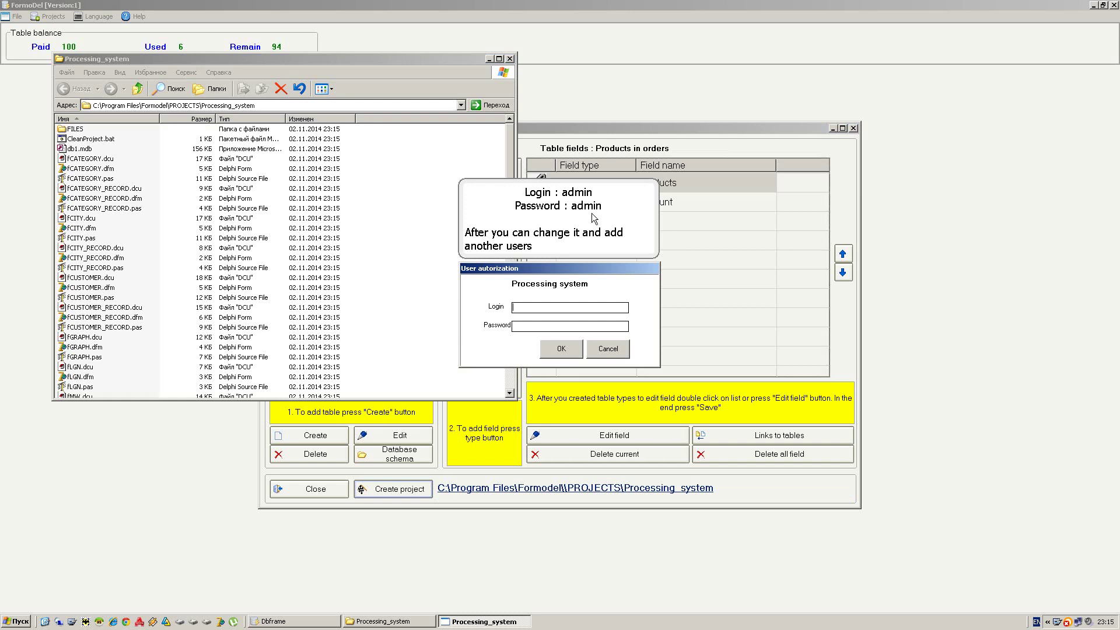
- Sign in to the generated Processing system app with the default administrator login
text(admin)
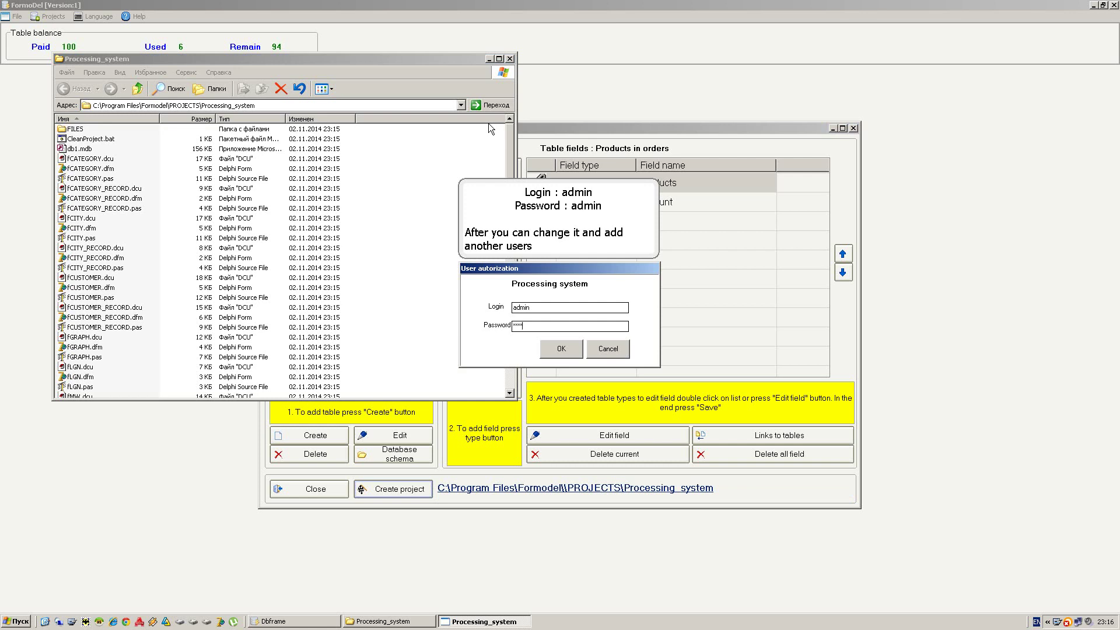
key(Return)
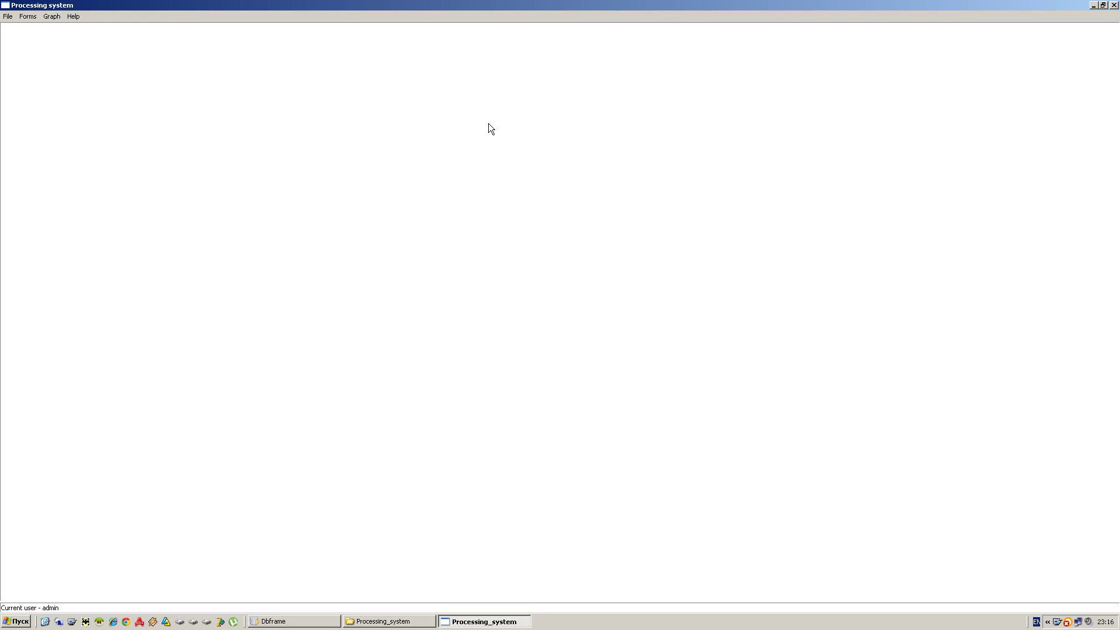
- Open the City form and add Los angeles, San Diego and Dallas as records
click(34, 22)
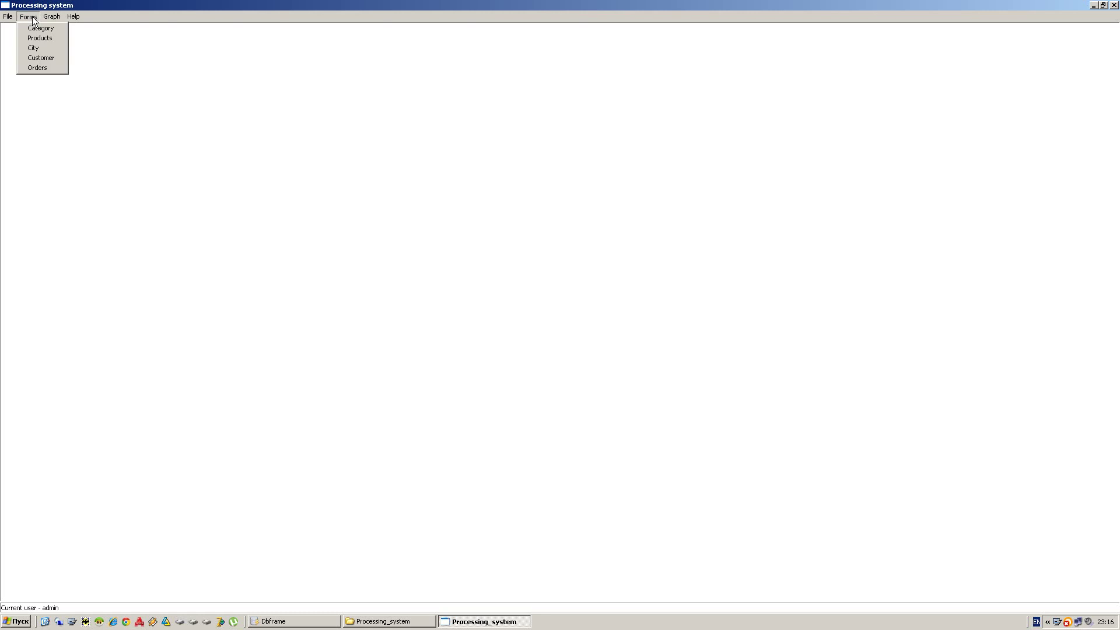
click(51, 50)
click(497, 432)
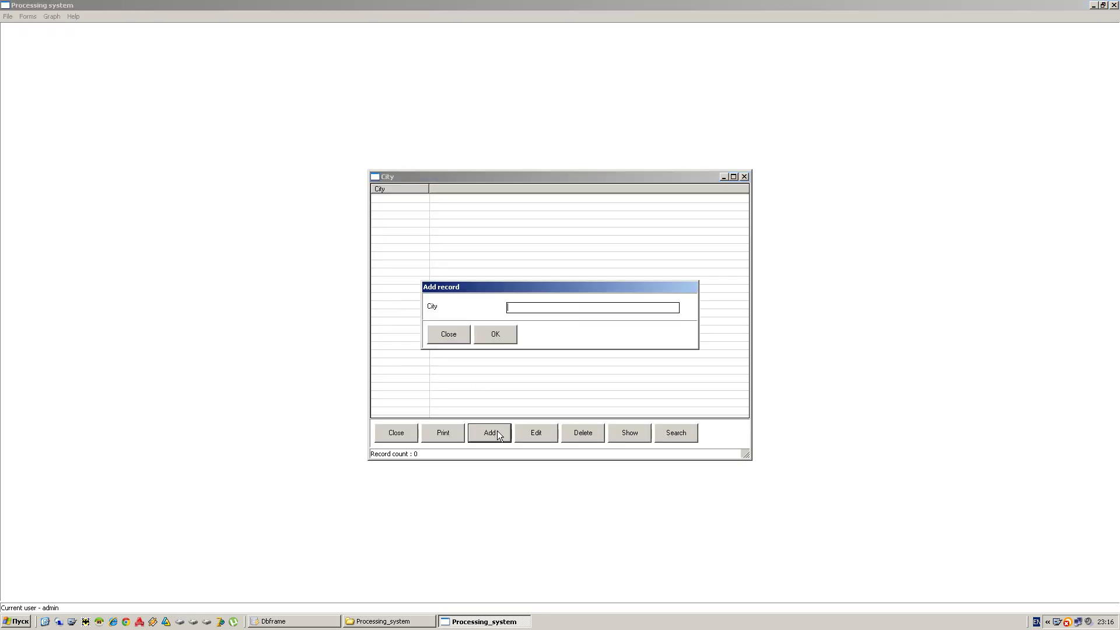
text(Los angeles)
click(500, 342)
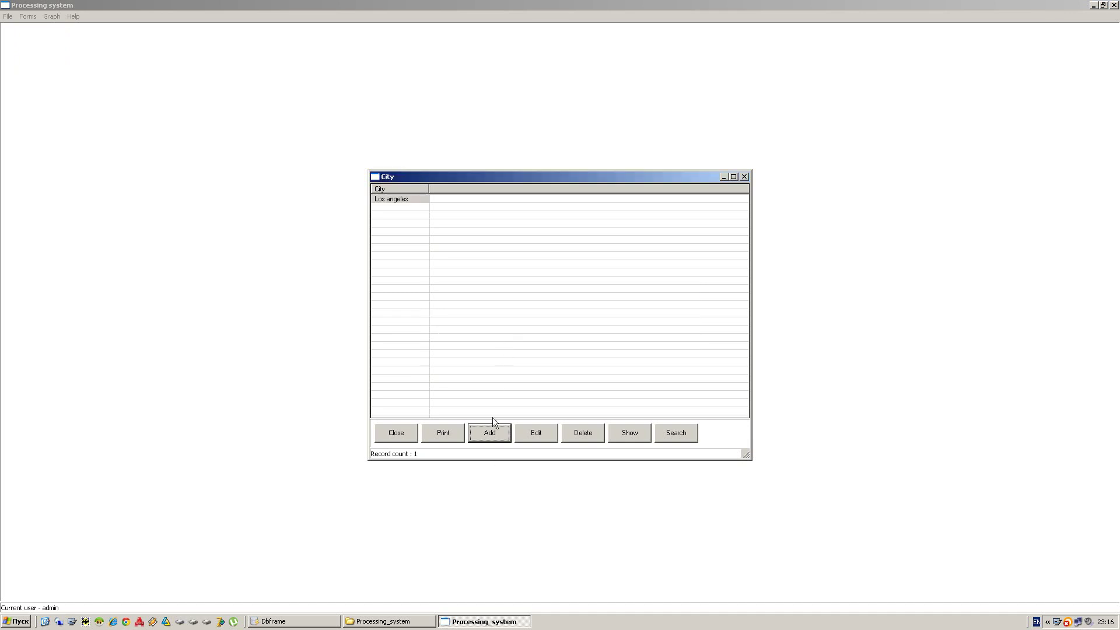
click(477, 433)
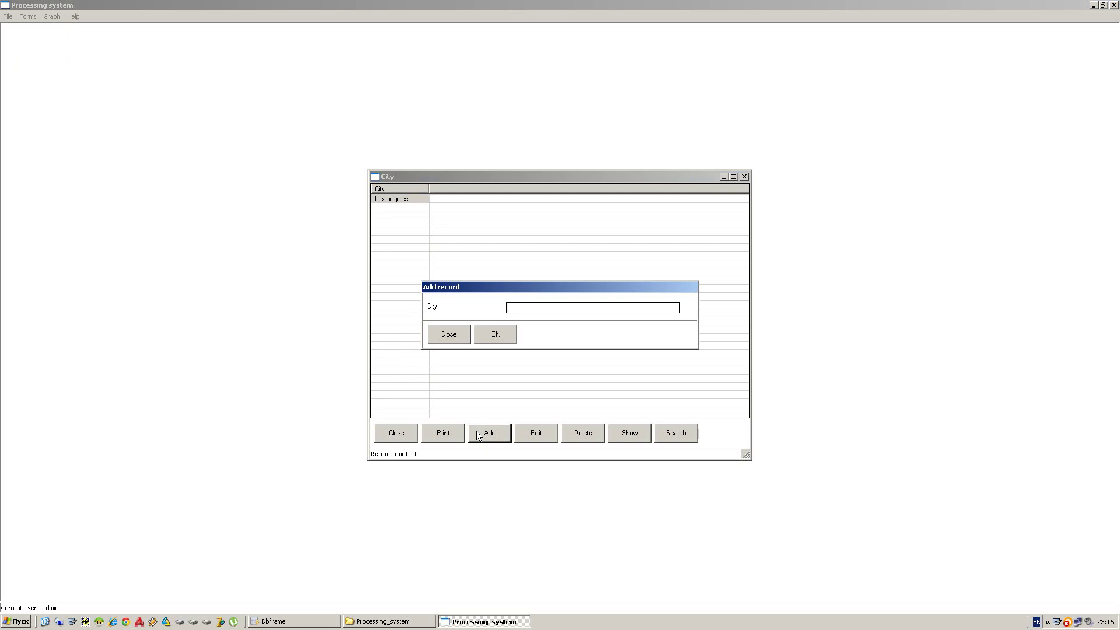
text(San Diego)
click(501, 336)
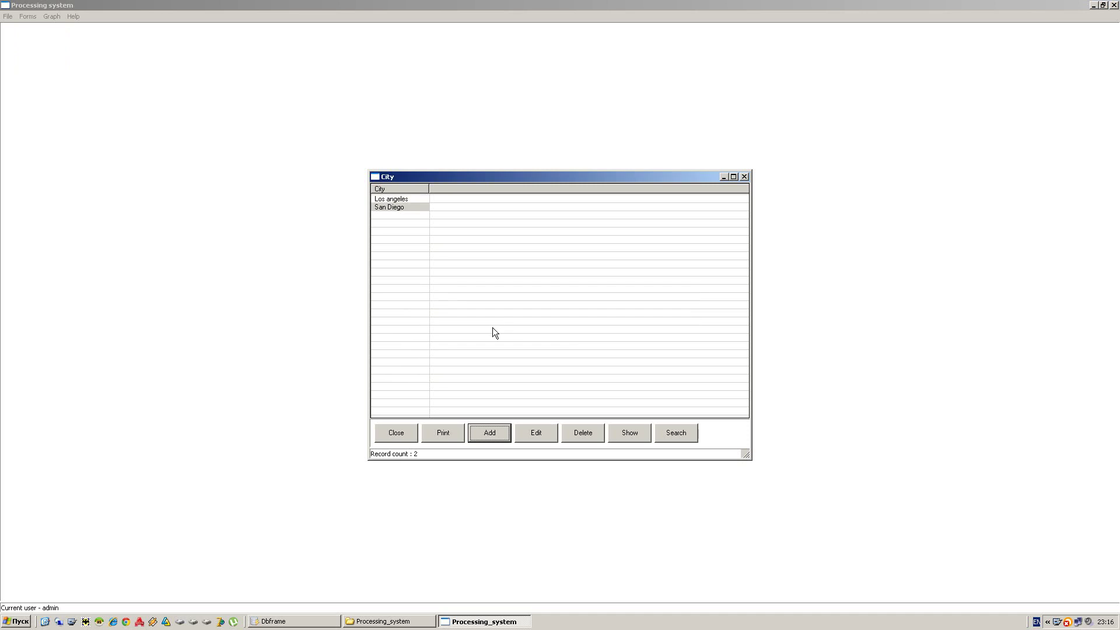
click(492, 433)
text(Dallas)
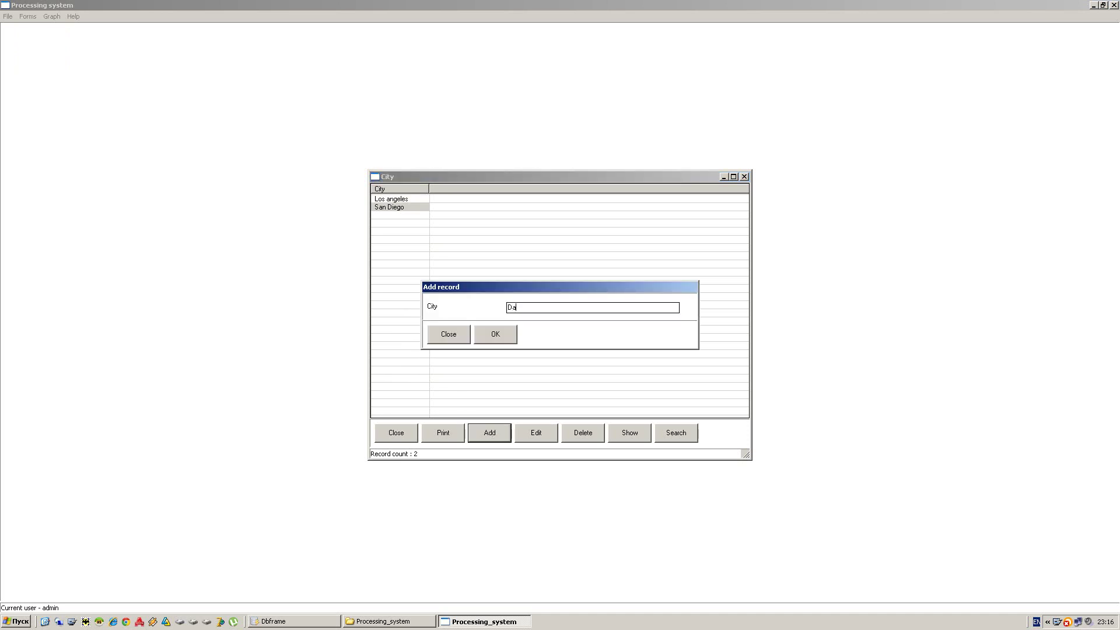
click(491, 340)
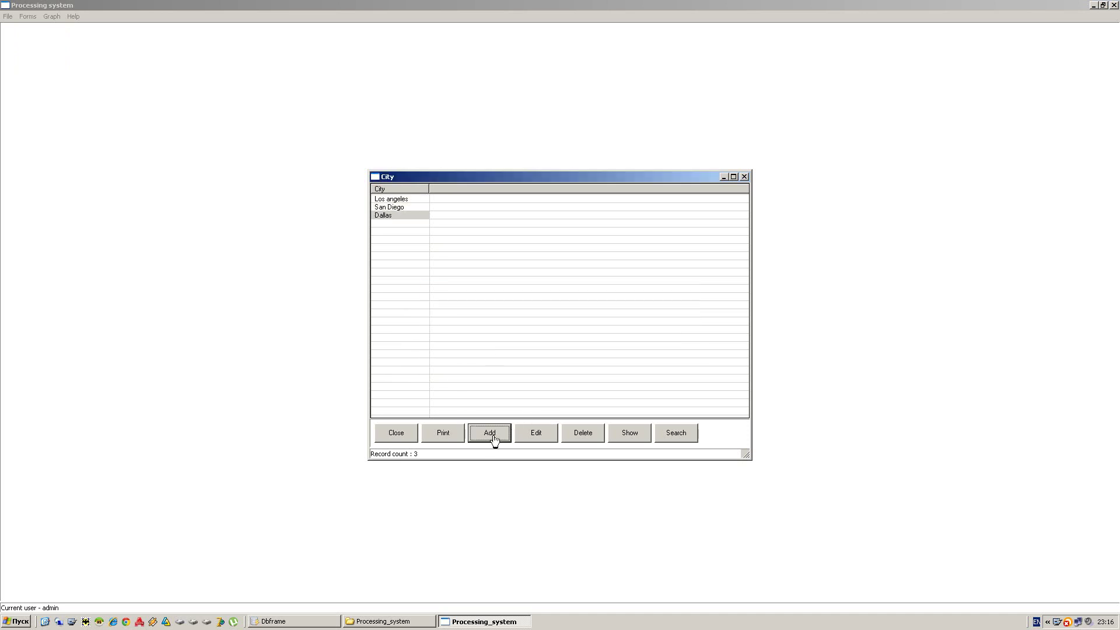
- Try Edit, Delete and Search on Los angeles without changes, then close the City form
click(408, 199)
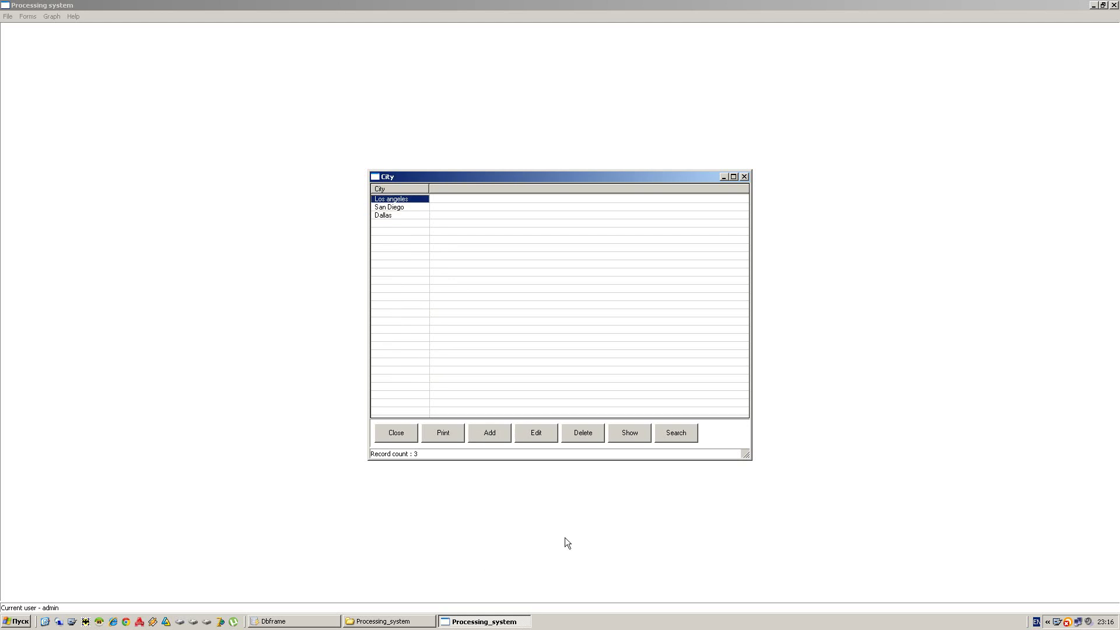
click(543, 434)
click(435, 334)
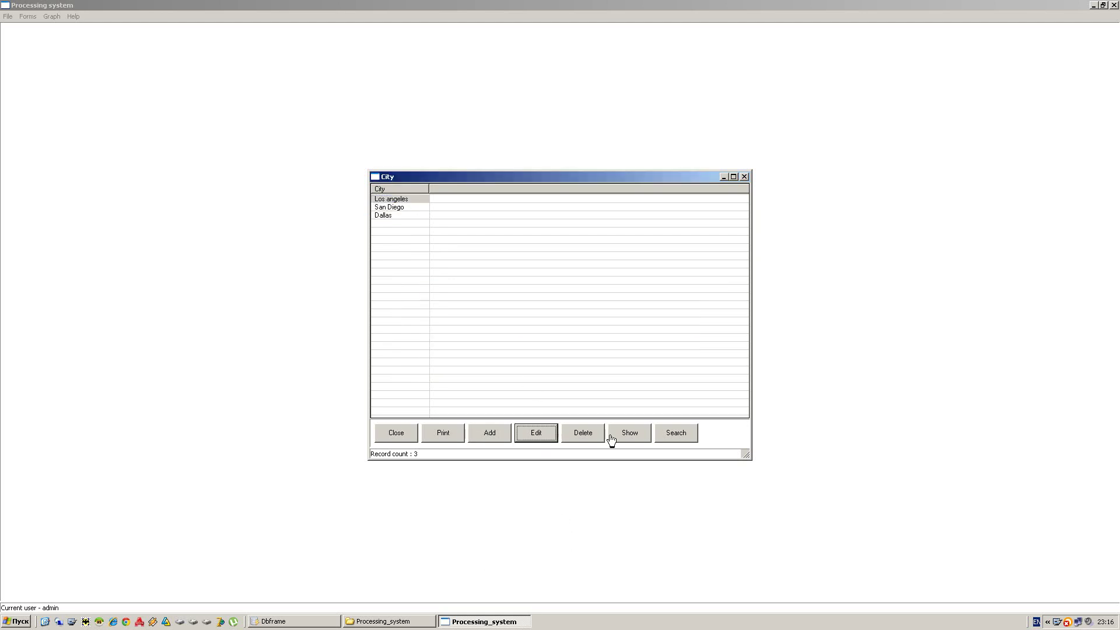
click(585, 433)
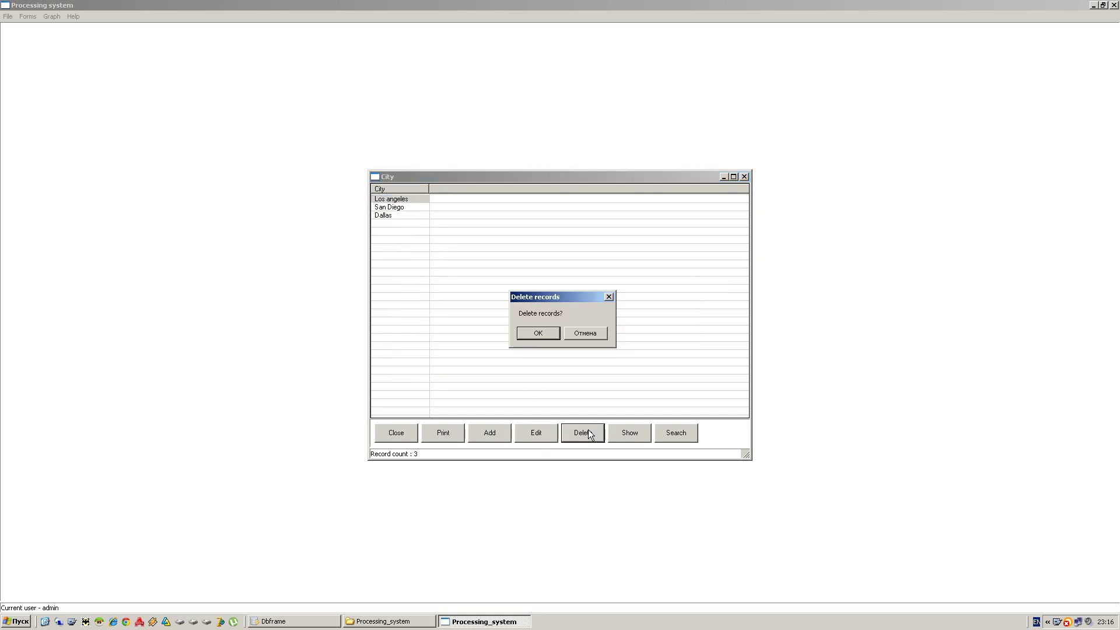
click(583, 333)
click(679, 441)
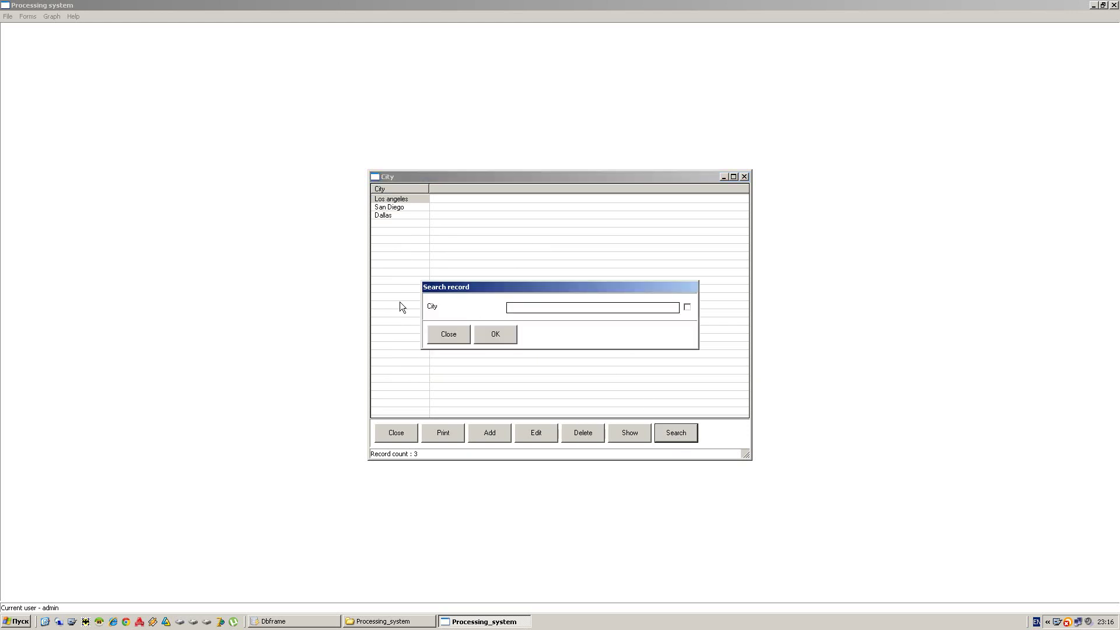
click(441, 336)
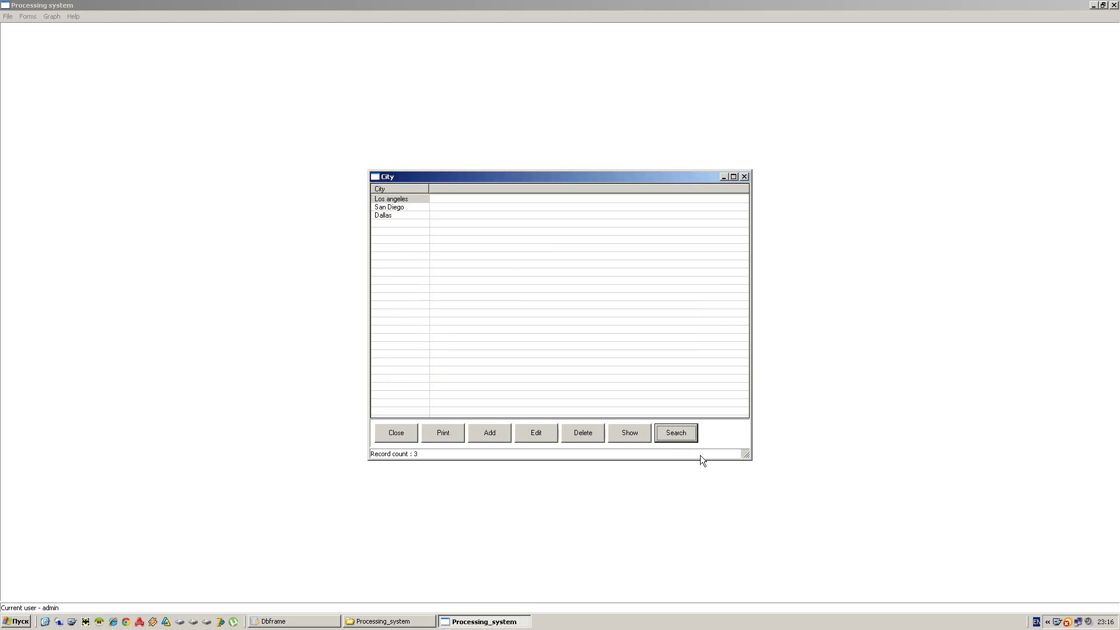
click(396, 433)
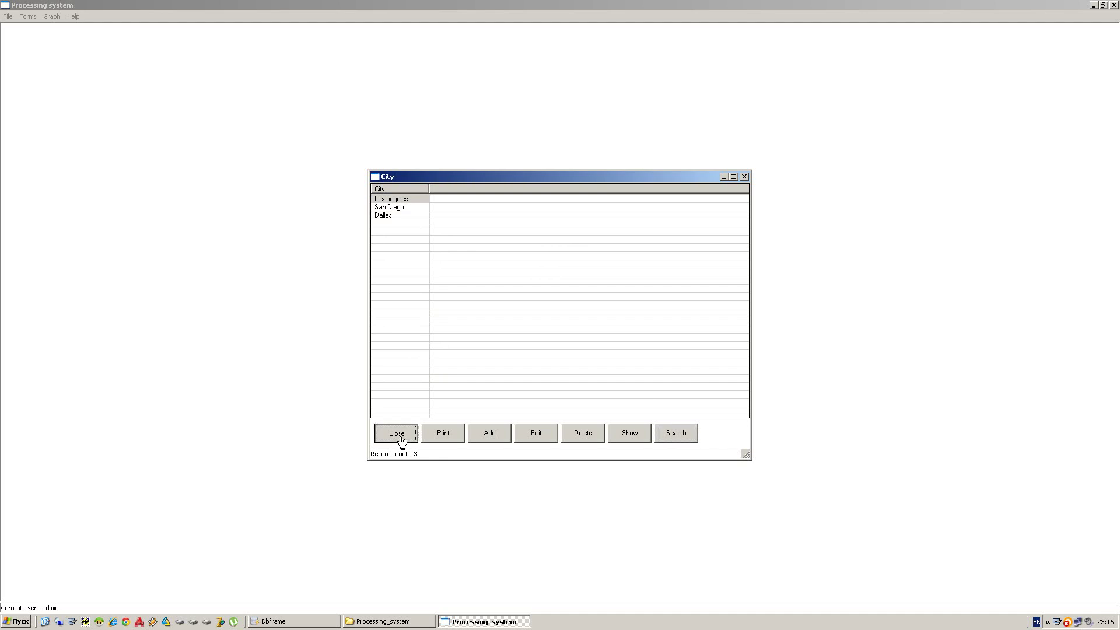
- From Forms > Category, add Electronics and Beauty records, then close the form
click(27, 17)
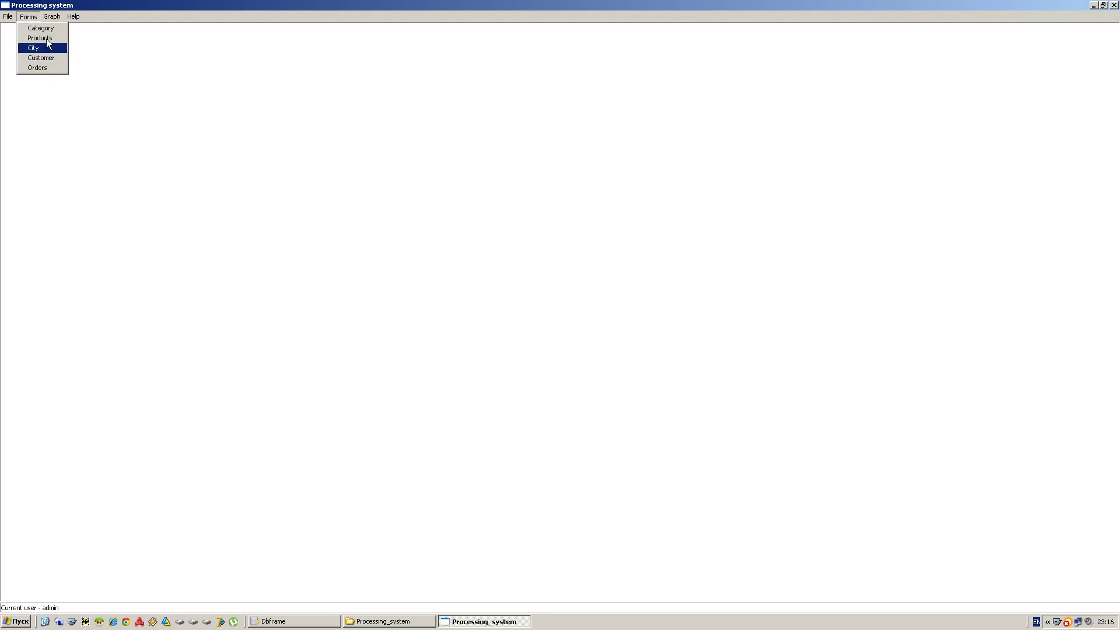
click(50, 29)
click(490, 433)
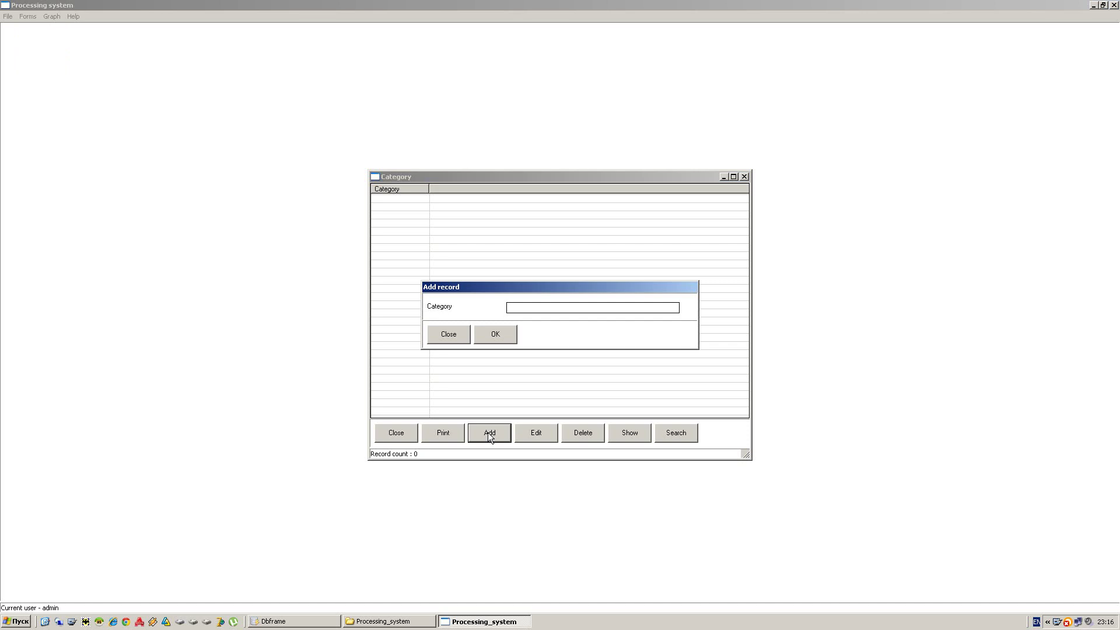
text(Electronics)
click(506, 330)
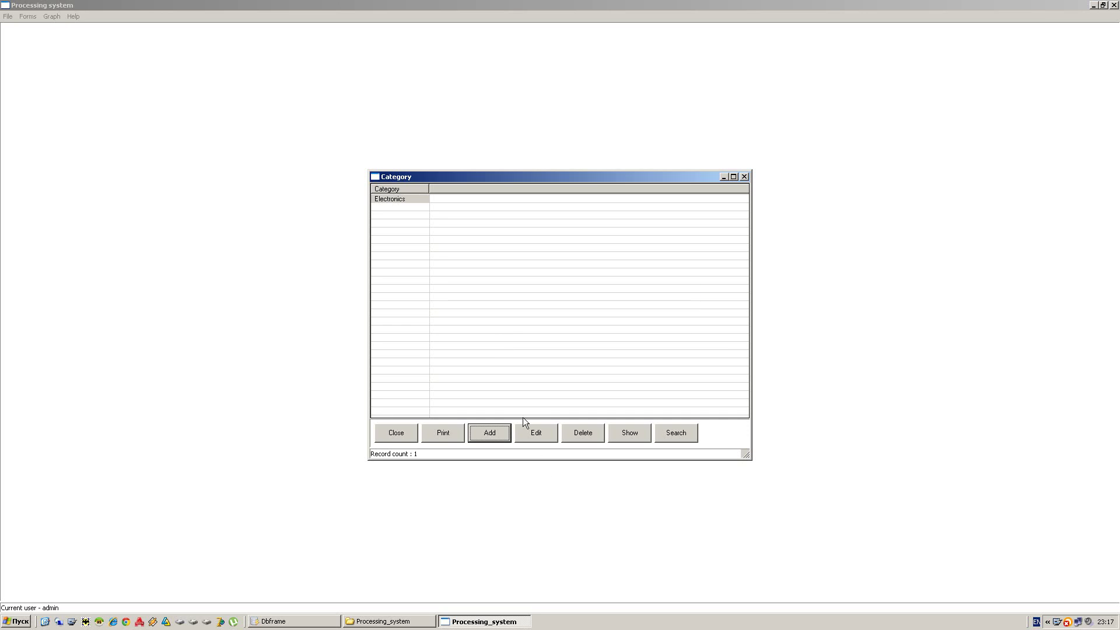
click(484, 430)
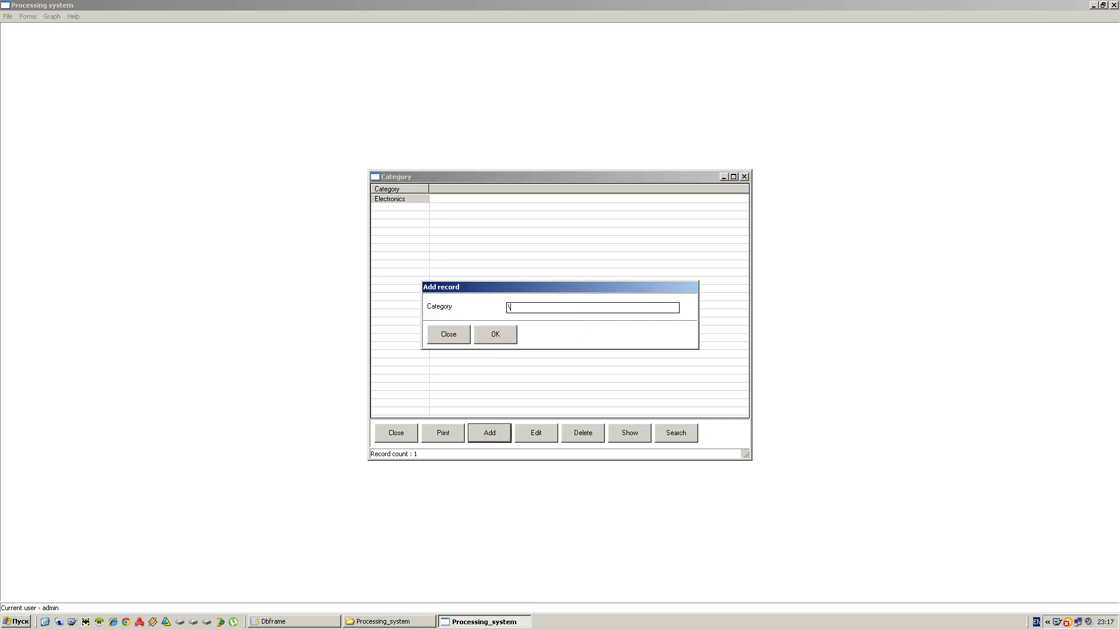
text(Beauty)
click(509, 335)
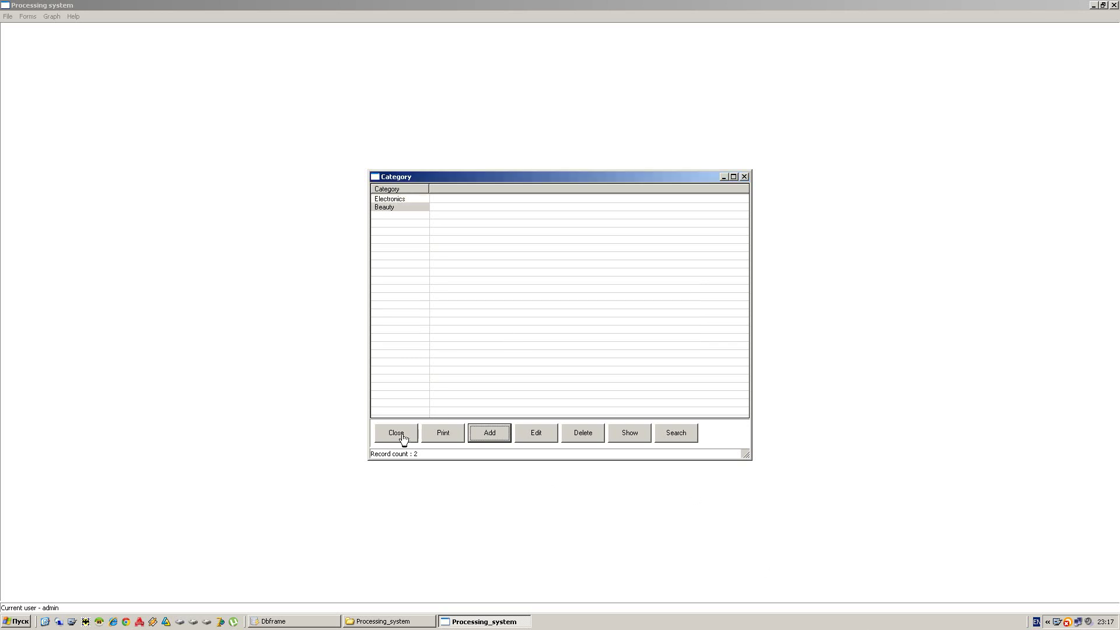
click(403, 436)
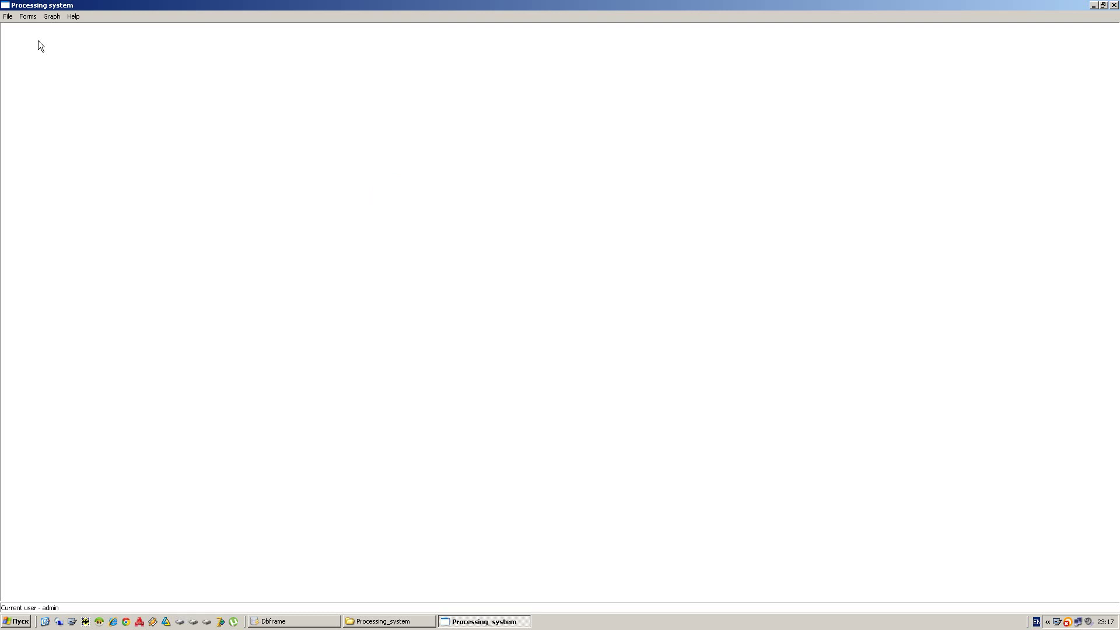
- Open the Products form and add Apple IPOD and HP Deskjet 1010 under Electronics
click(28, 16)
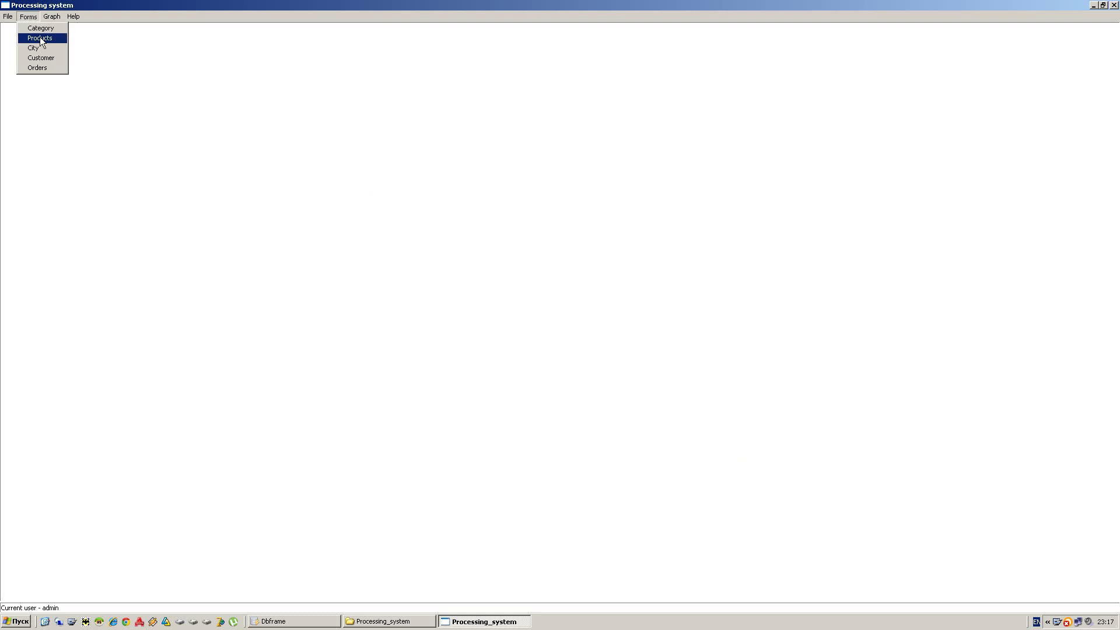
click(40, 38)
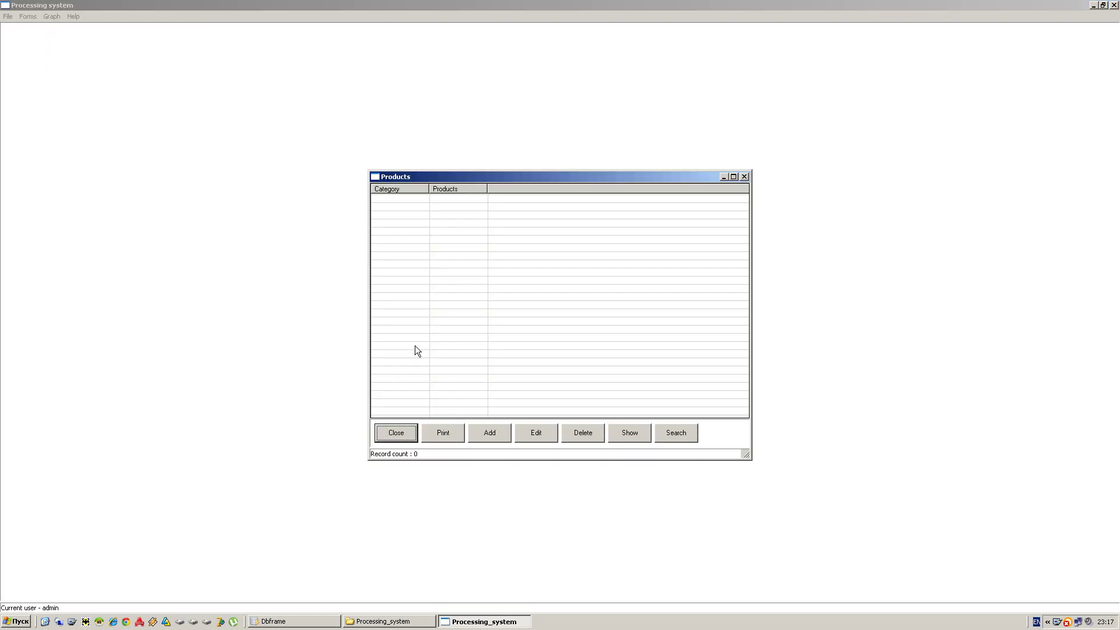
click(482, 431)
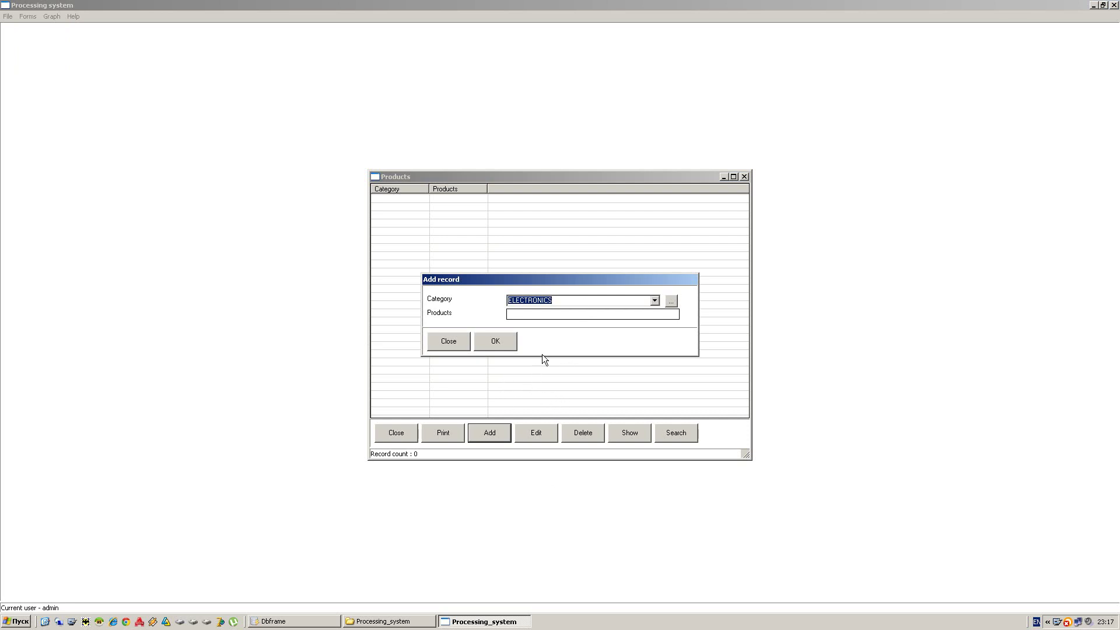
click(528, 313)
text(Apple IPOD)
click(496, 347)
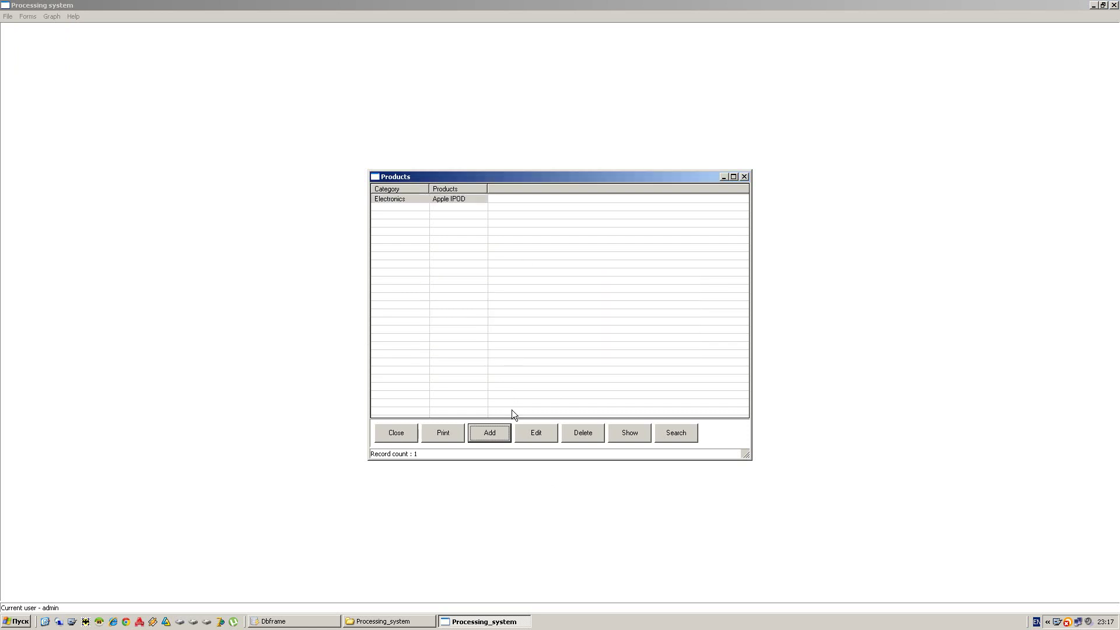
click(471, 437)
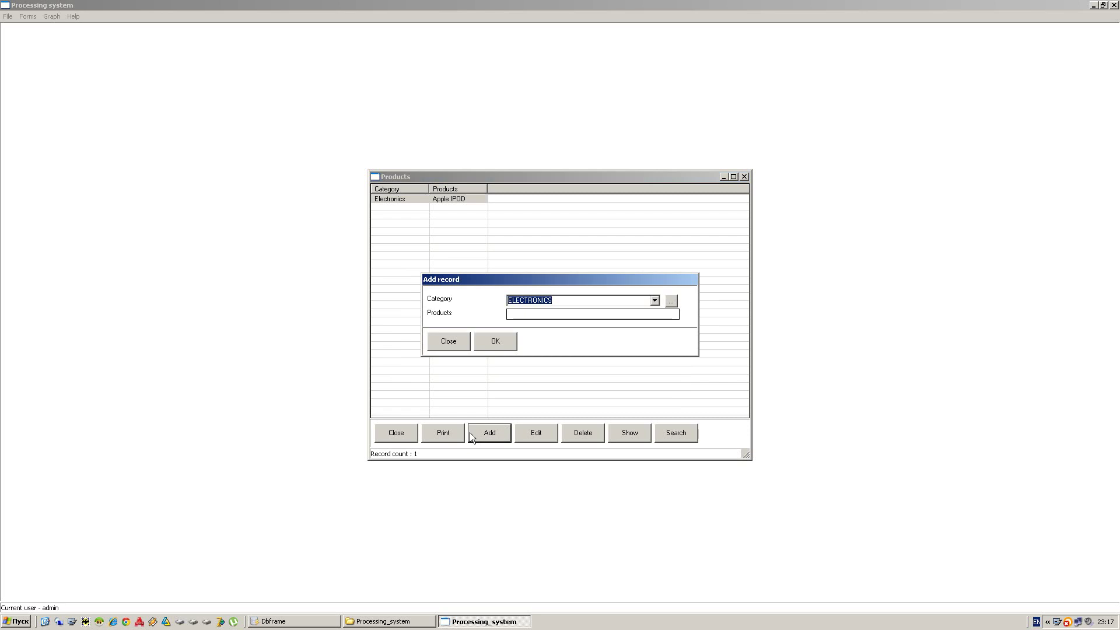
click(535, 316)
text(H)
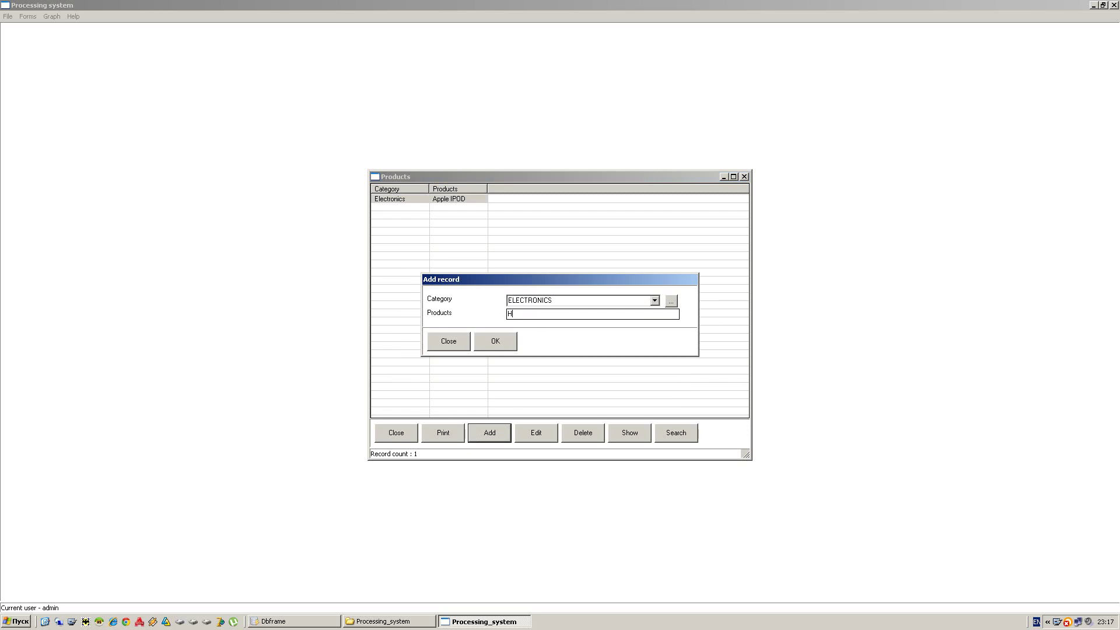
text(P Deskjet 1010)
click(496, 341)
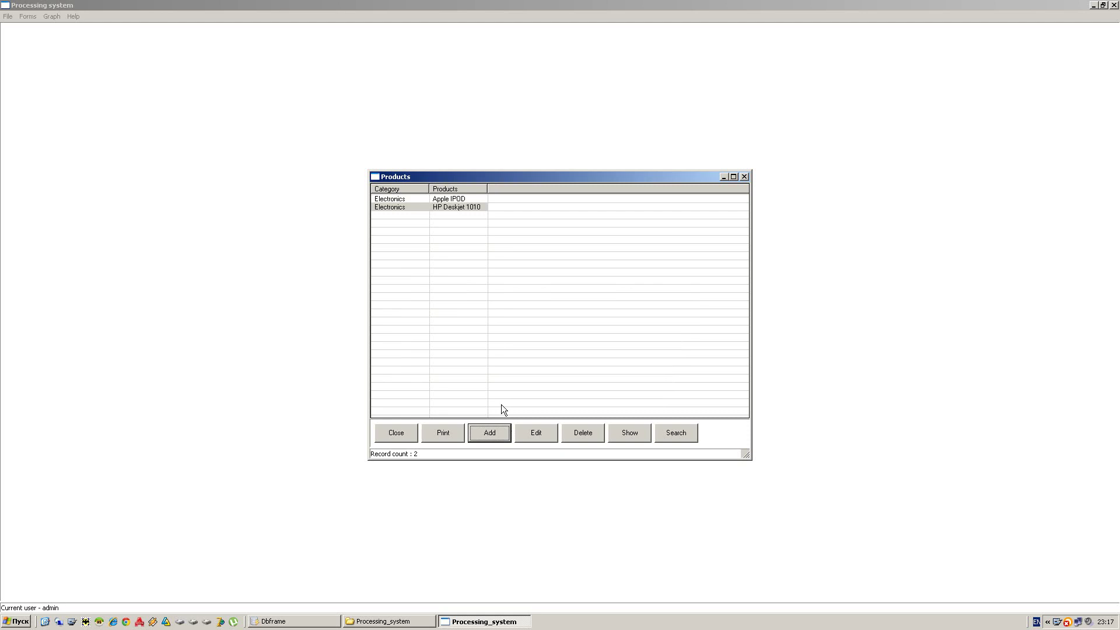
- Start a third product with category BEAUTY named 'Secret moments Palette'
click(495, 436)
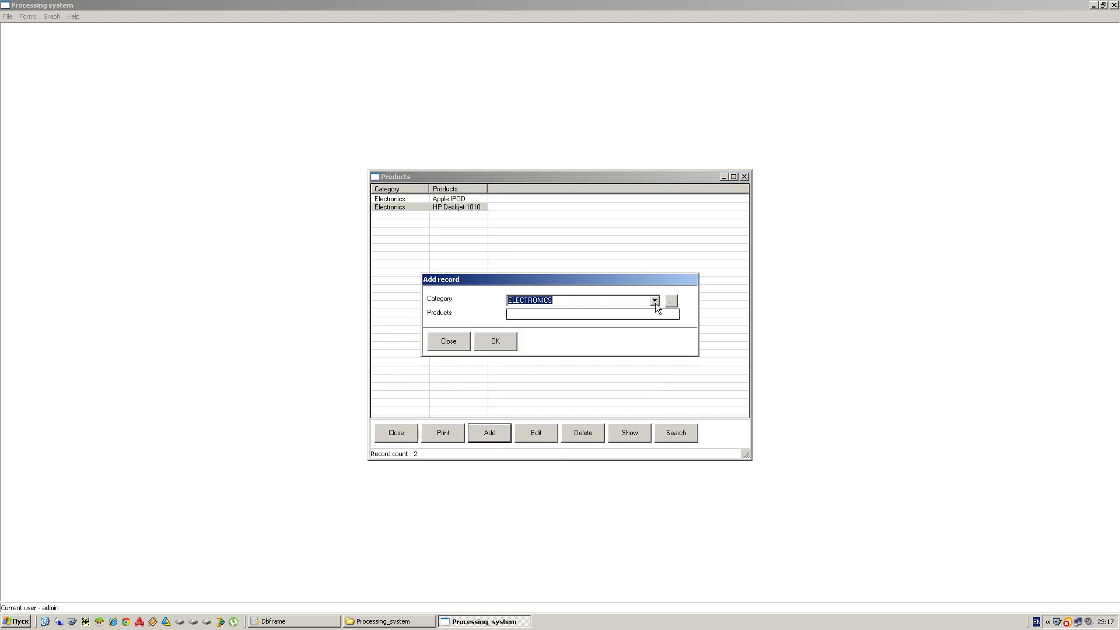
click(655, 301)
click(528, 320)
click(528, 313)
text(Secret)
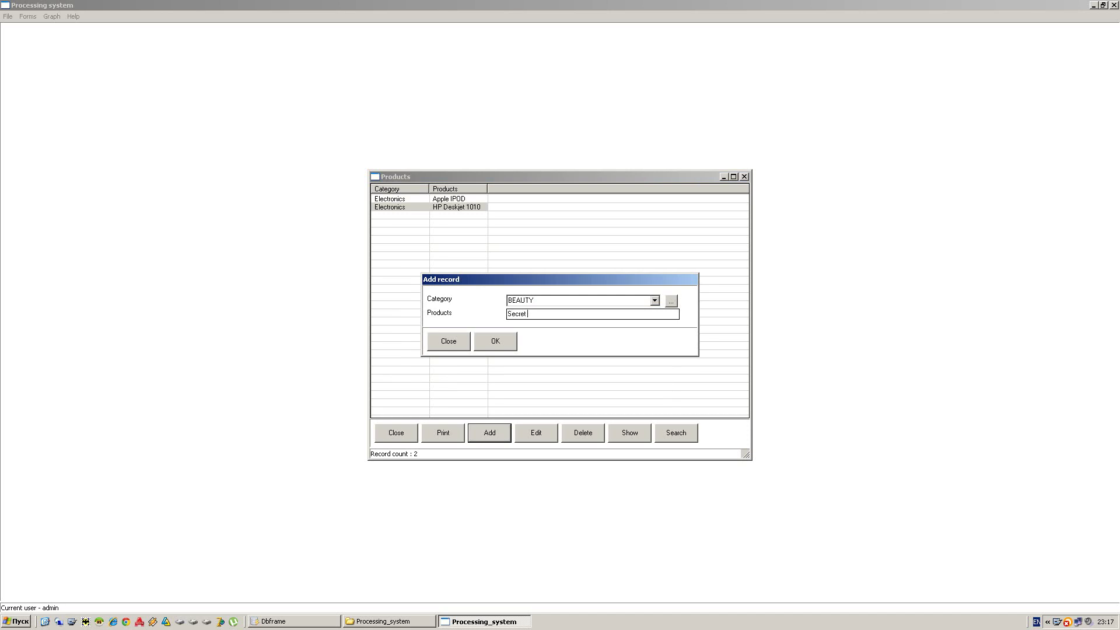
text( moments Palette)
- Save the Palette product and attach Apple IPOD.jpg from Desktop > Photo to Apple IPOD
click(500, 341)
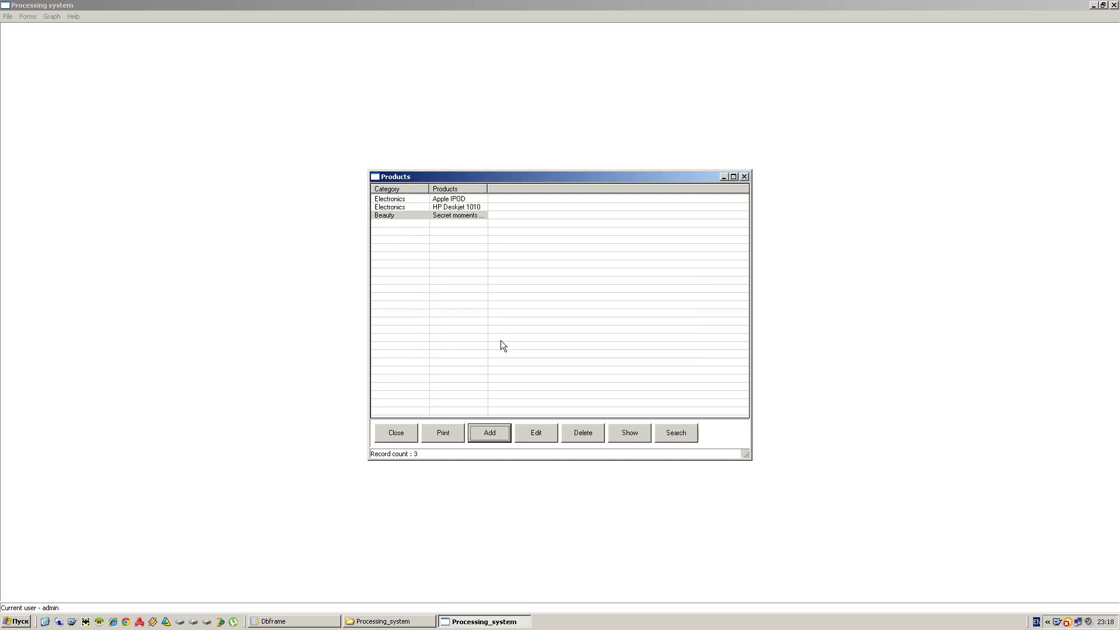
click(451, 199)
click(453, 207)
click(454, 231)
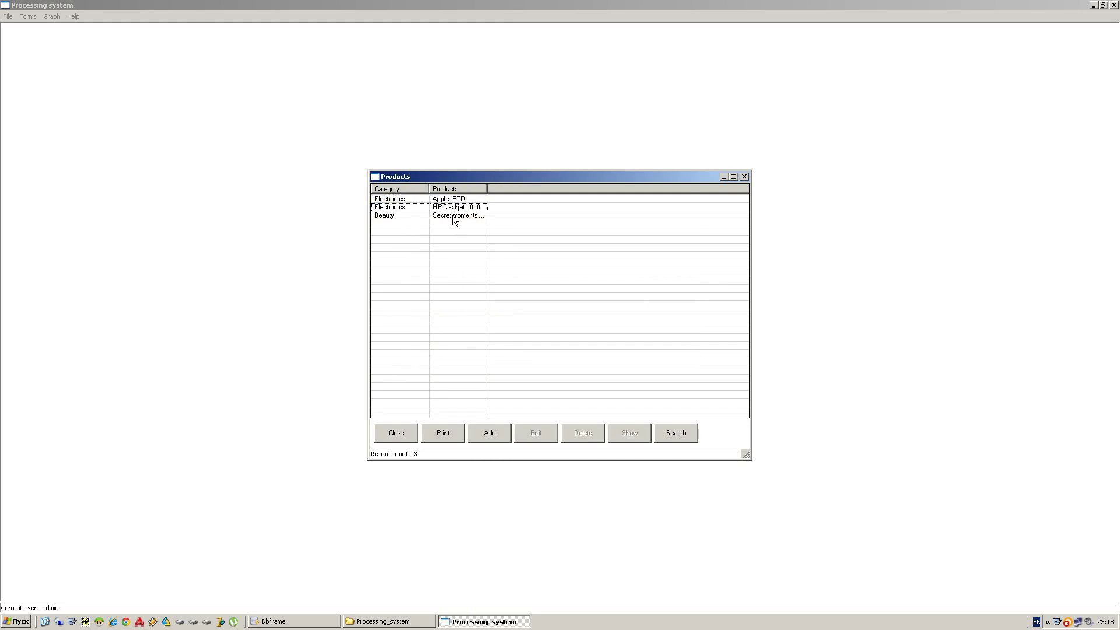
click(455, 215)
click(452, 200)
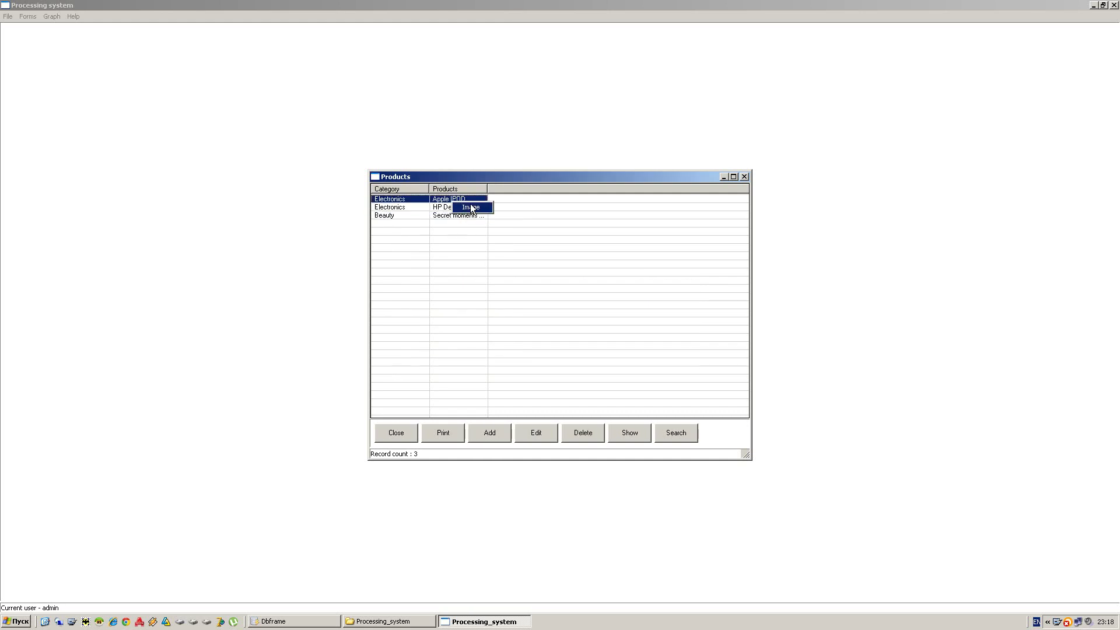
right_click(641, 259)
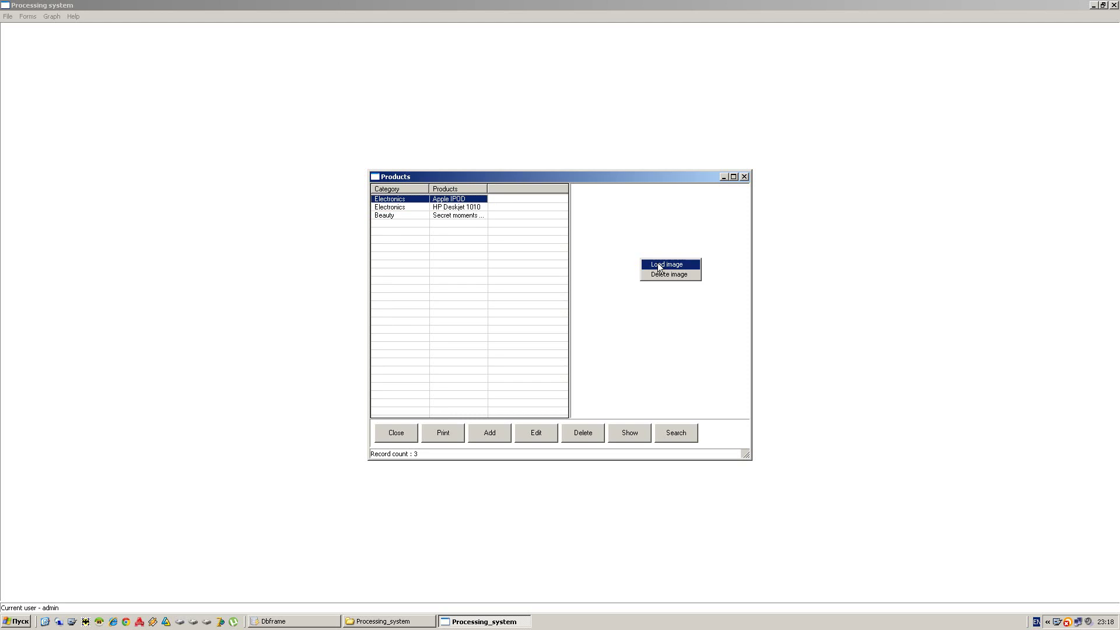
click(659, 265)
click(537, 328)
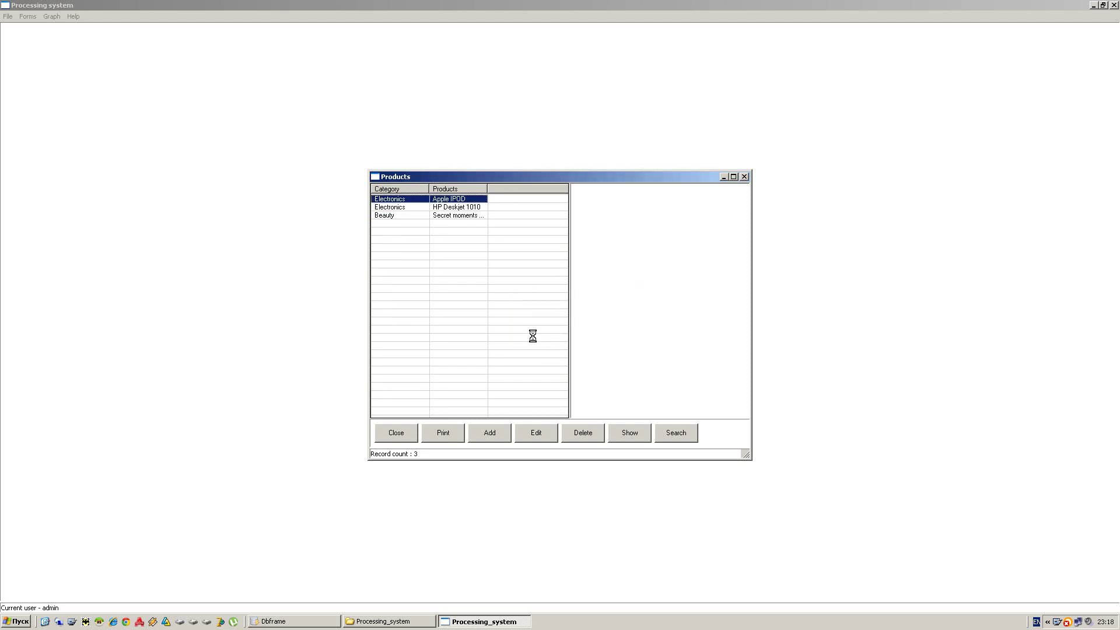
click(423, 221)
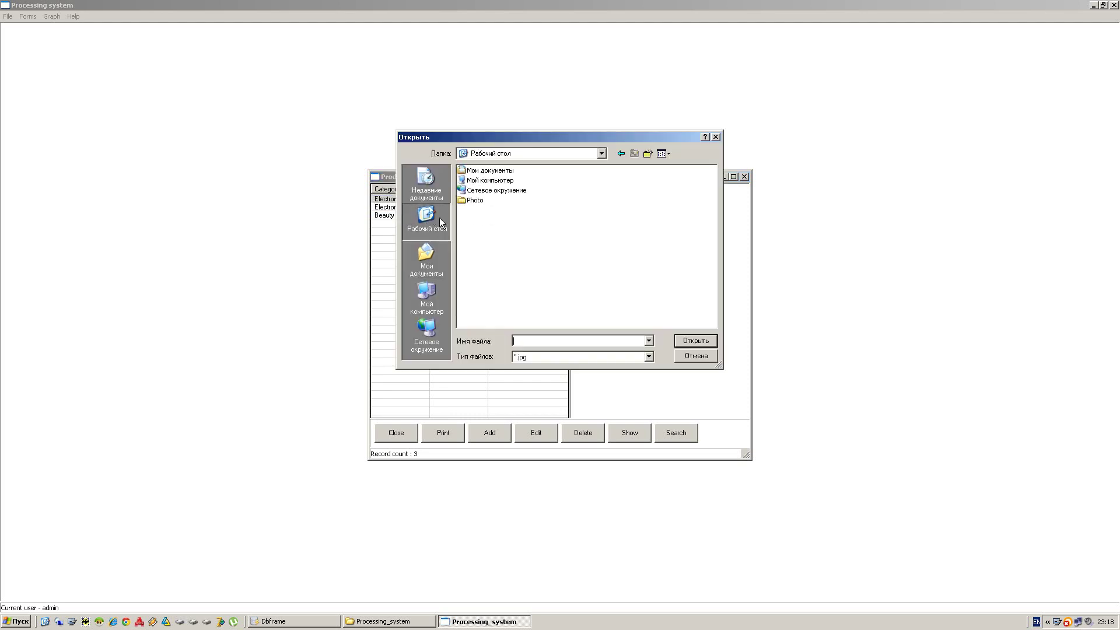
double_click(475, 200)
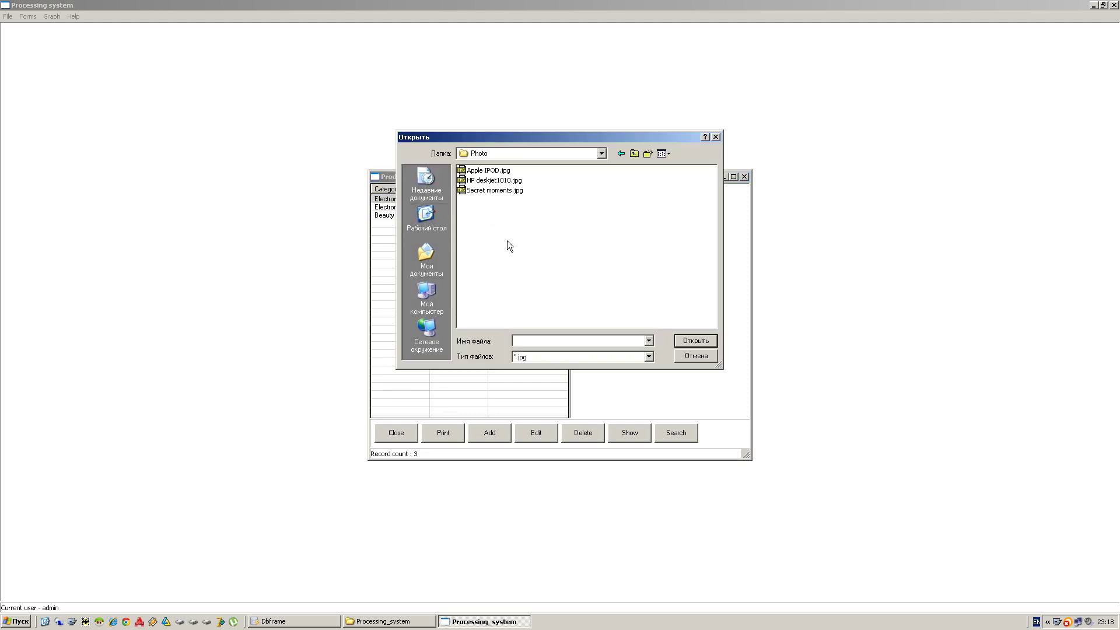
double_click(500, 171)
- Attach the printer photo to the HP Deskjet 1010 product
click(474, 208)
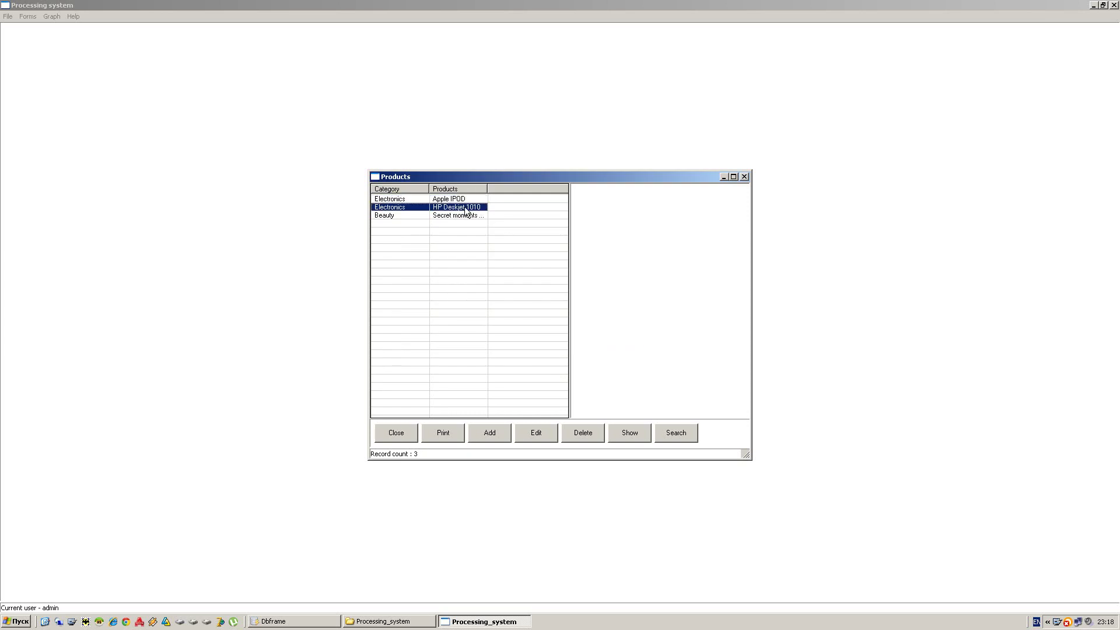
right_click(657, 282)
click(666, 284)
click(539, 333)
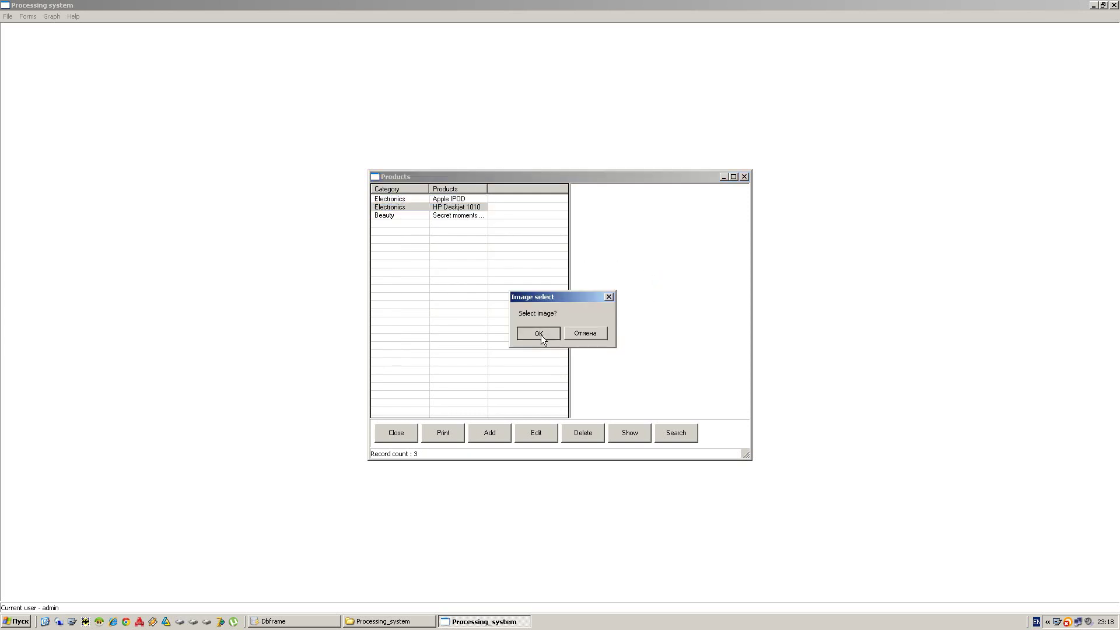
double_click(483, 181)
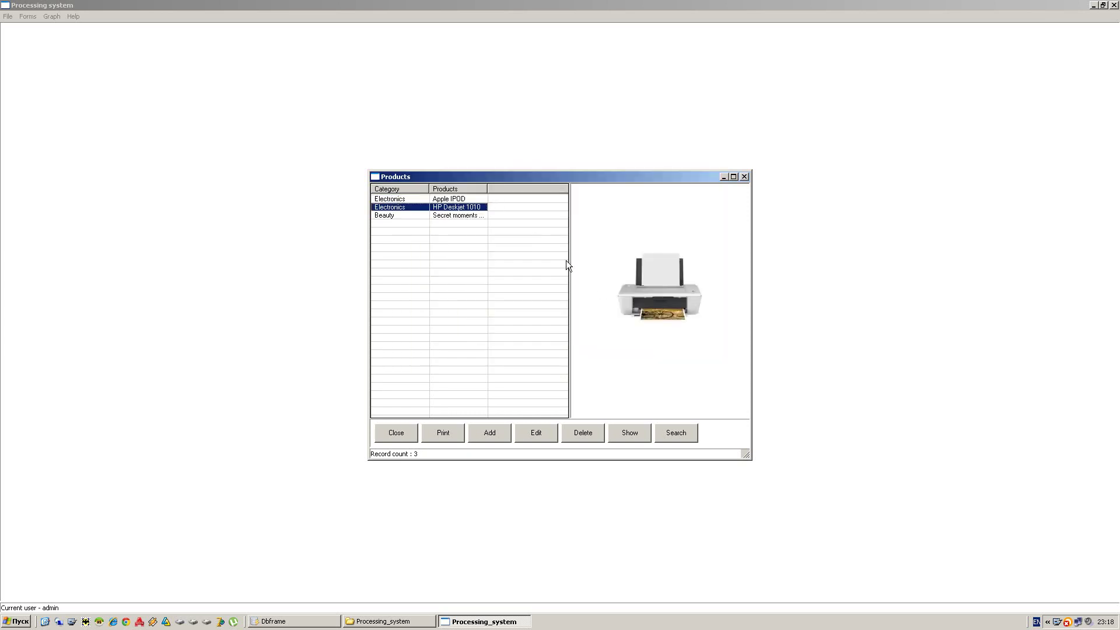
- Attach Secret moments.jpg to the Beauty product and check each product's picture
click(468, 215)
right_click(635, 252)
click(644, 259)
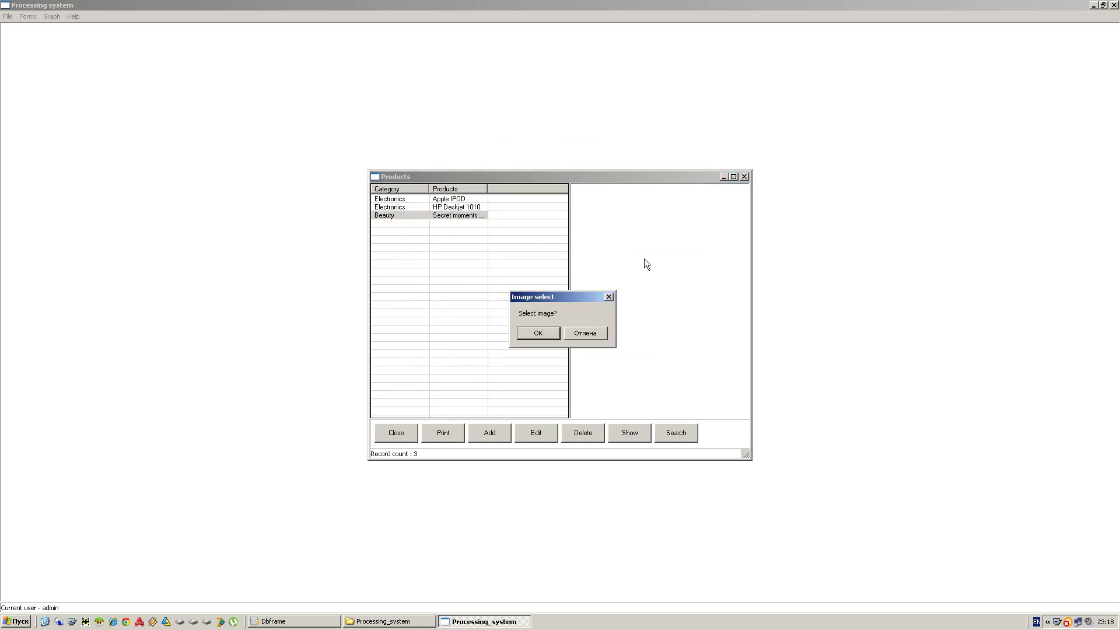
click(553, 334)
double_click(492, 190)
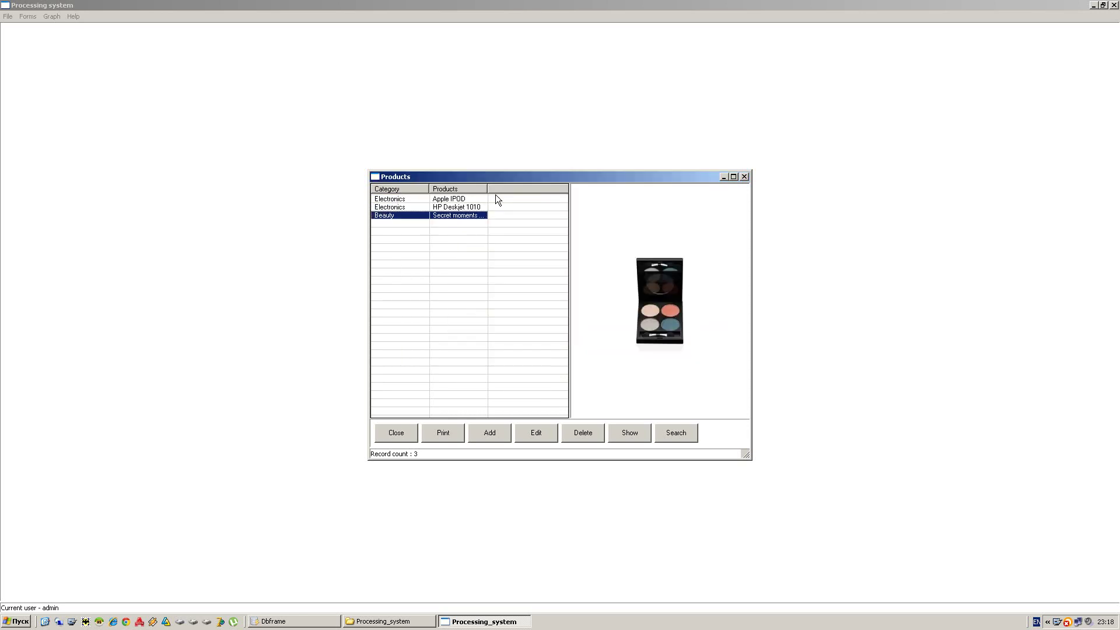
click(470, 204)
click(470, 200)
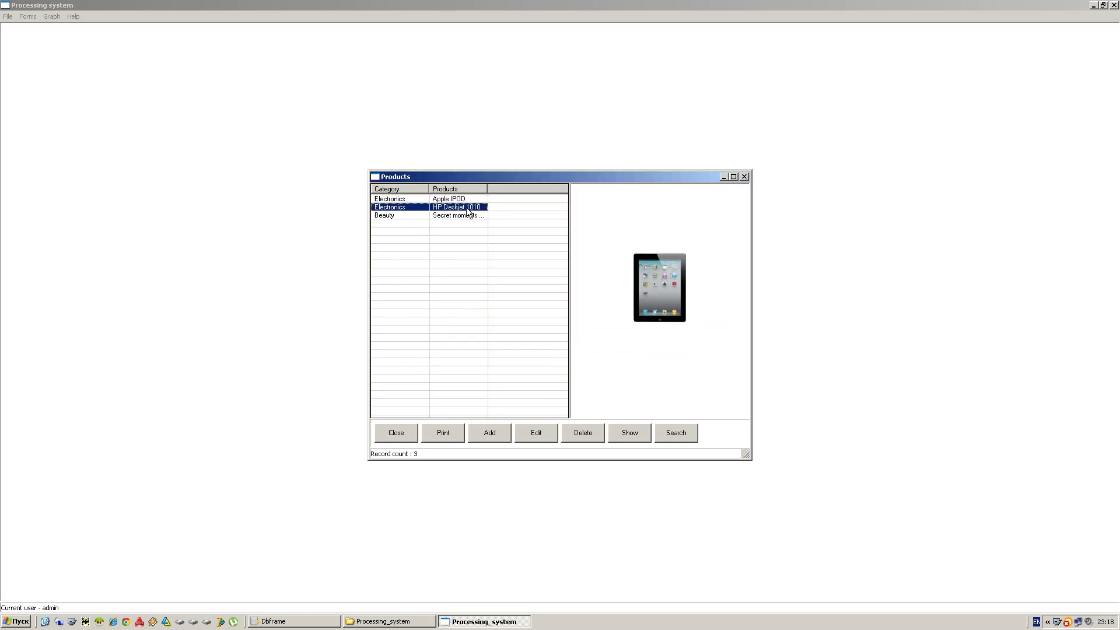
click(478, 216)
- View the full records of Secret moments Palette, HP Deskjet 1010 and Apple IPOD, then close Products
double_click(707, 292)
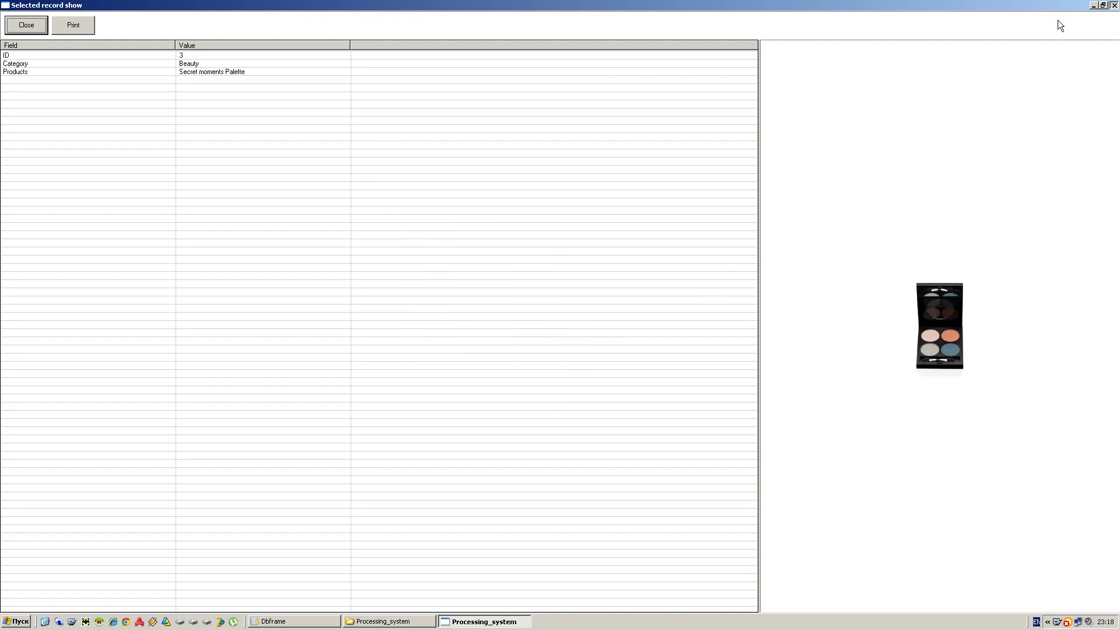
click(1114, 5)
click(509, 207)
double_click(639, 244)
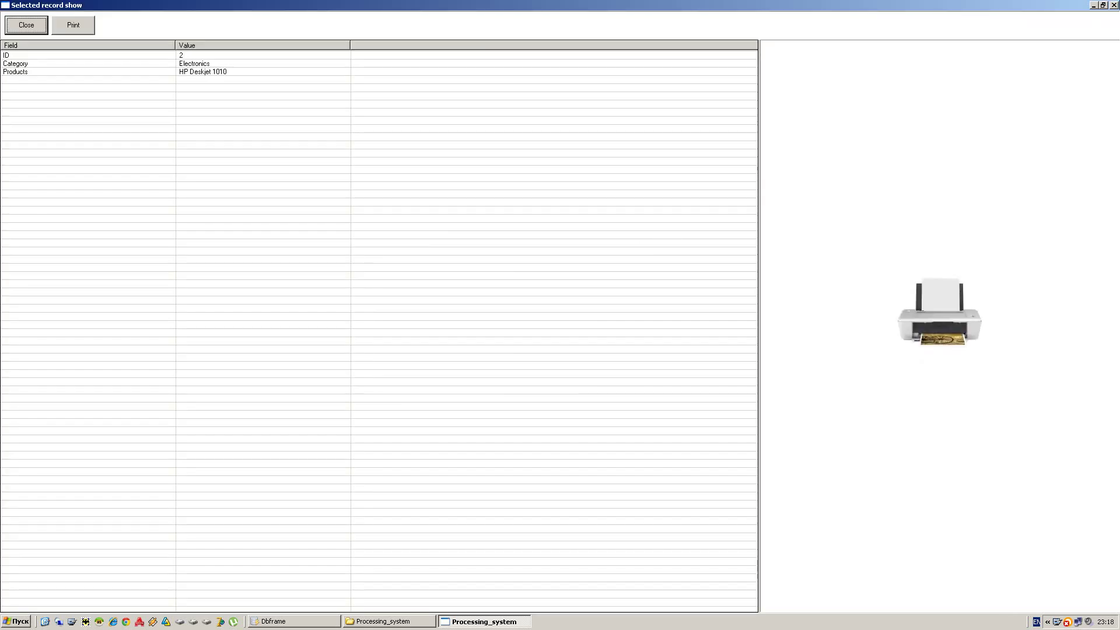
click(1114, 4)
click(472, 199)
double_click(641, 244)
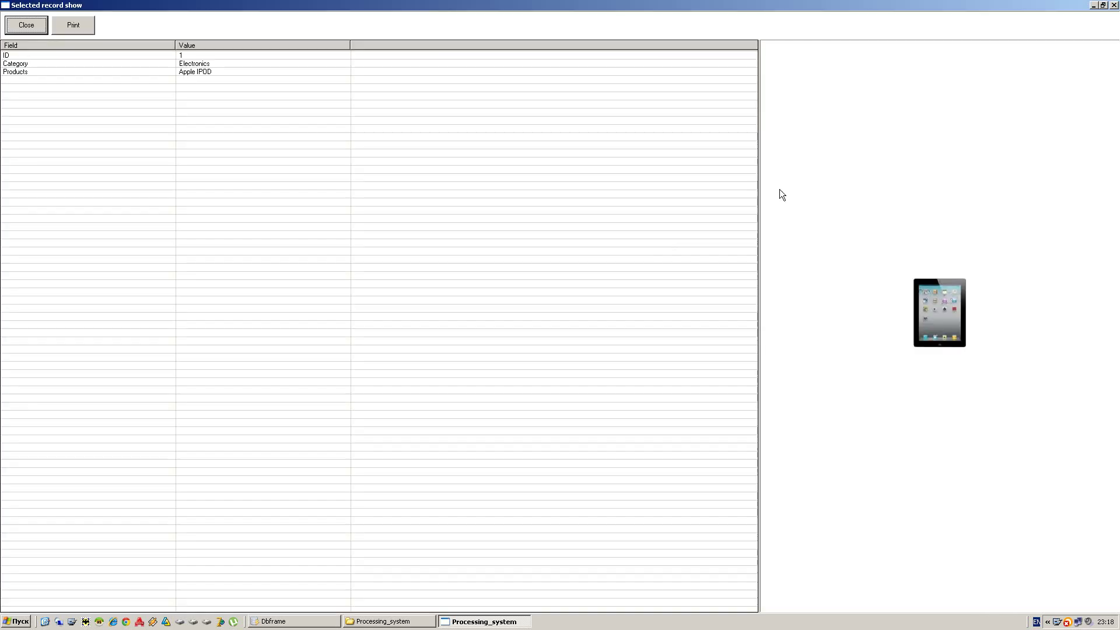
click(1114, 4)
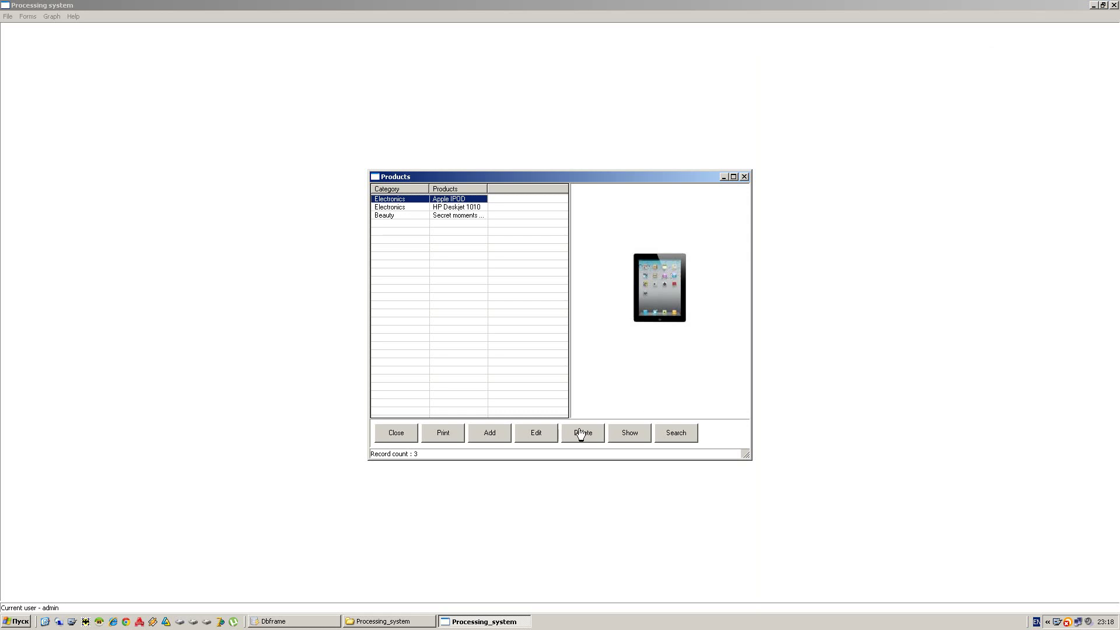
click(472, 216)
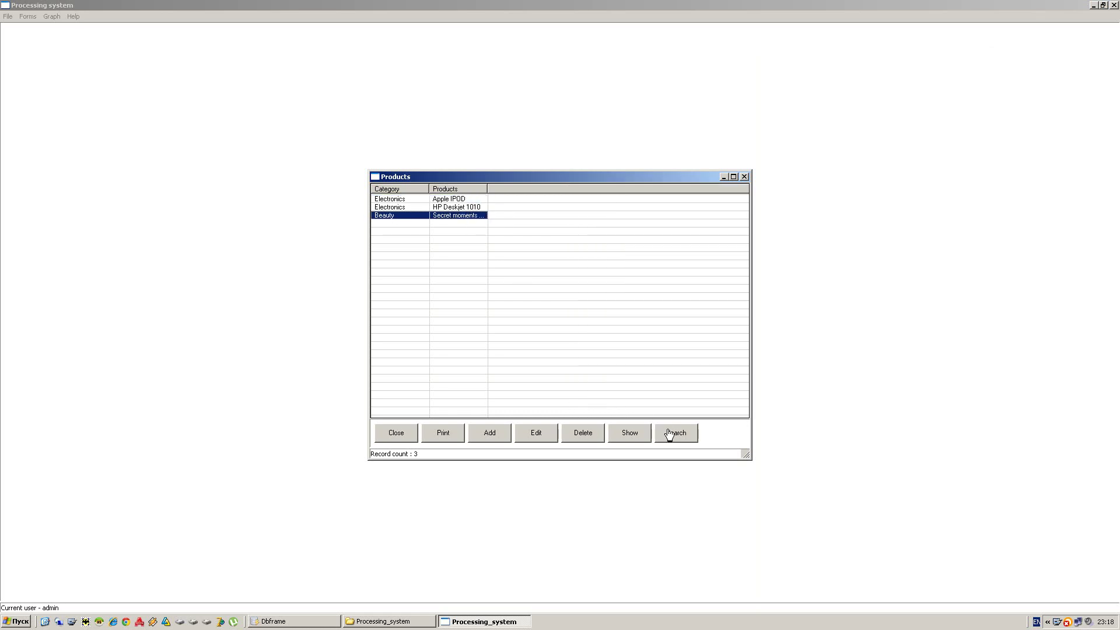
click(396, 433)
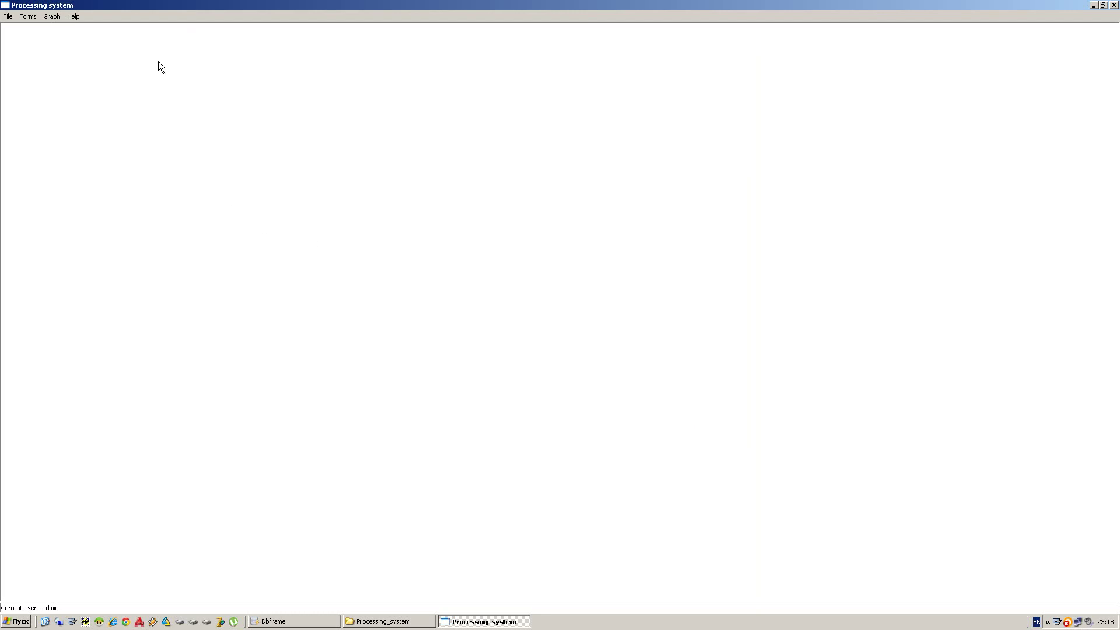
click(27, 16)
- Enter the customer's name, address and phones, tick Regular customer, set city Dallas, and save
click(36, 56)
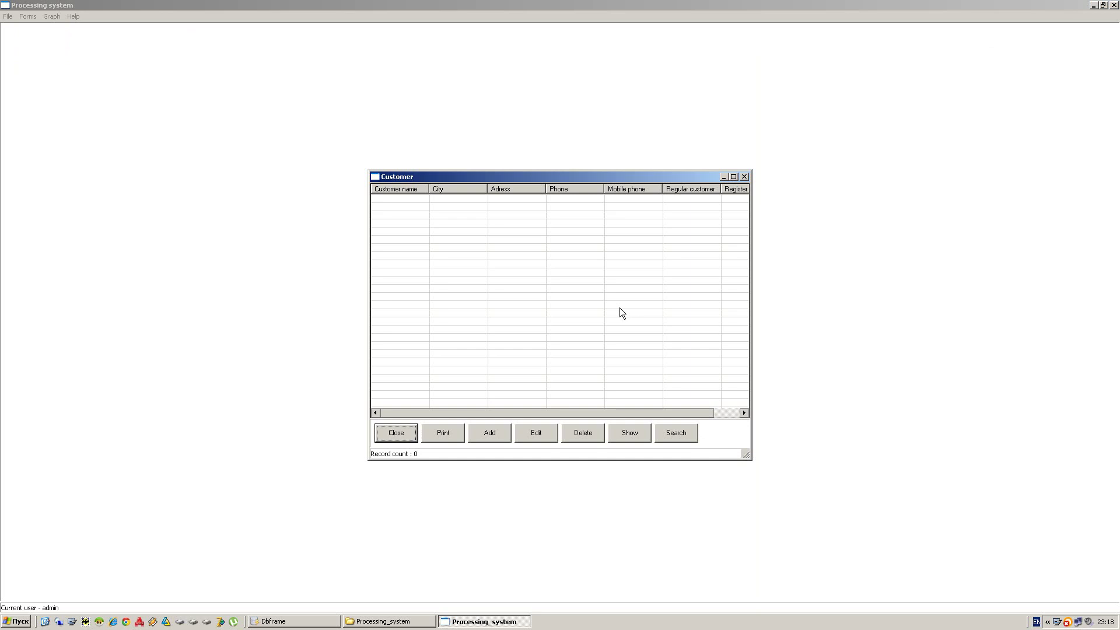
click(497, 432)
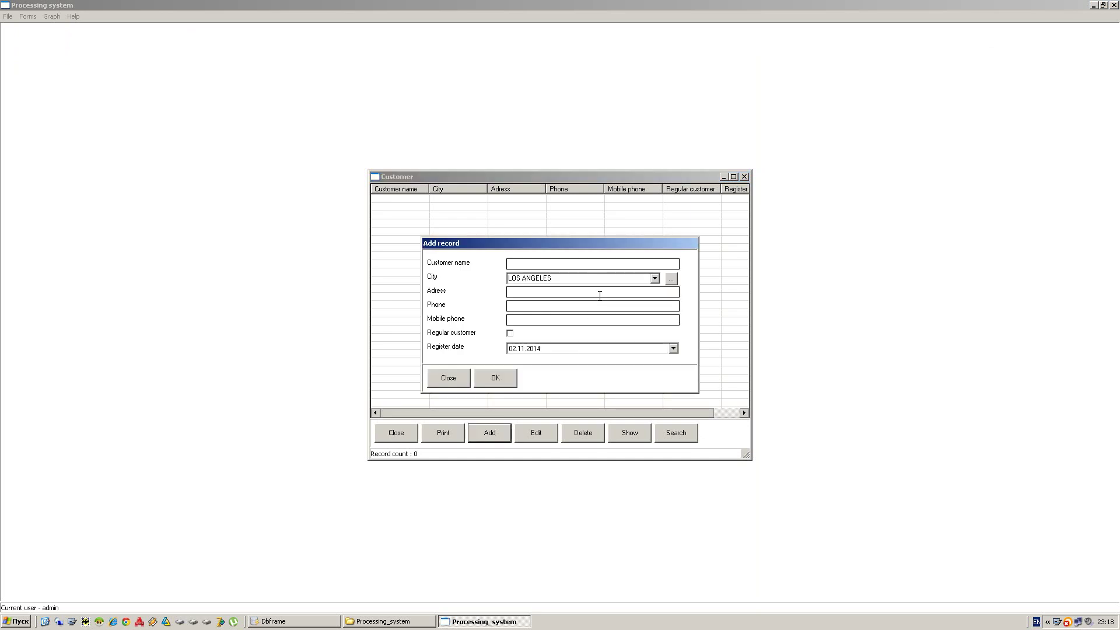
text(Mel Gibson)
click(654, 278)
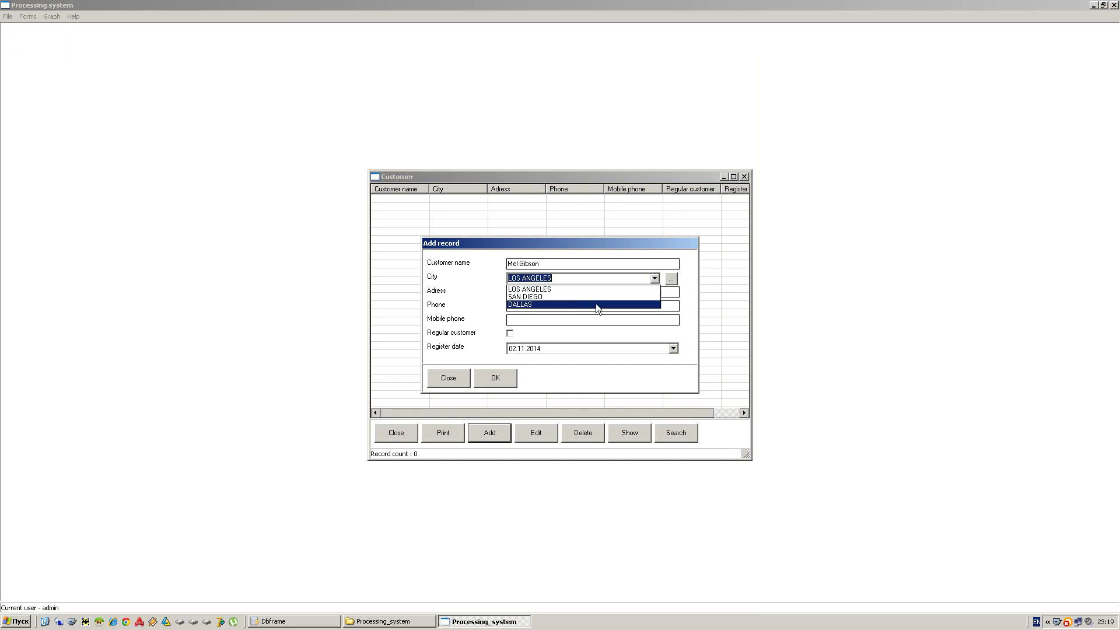
click(582, 298)
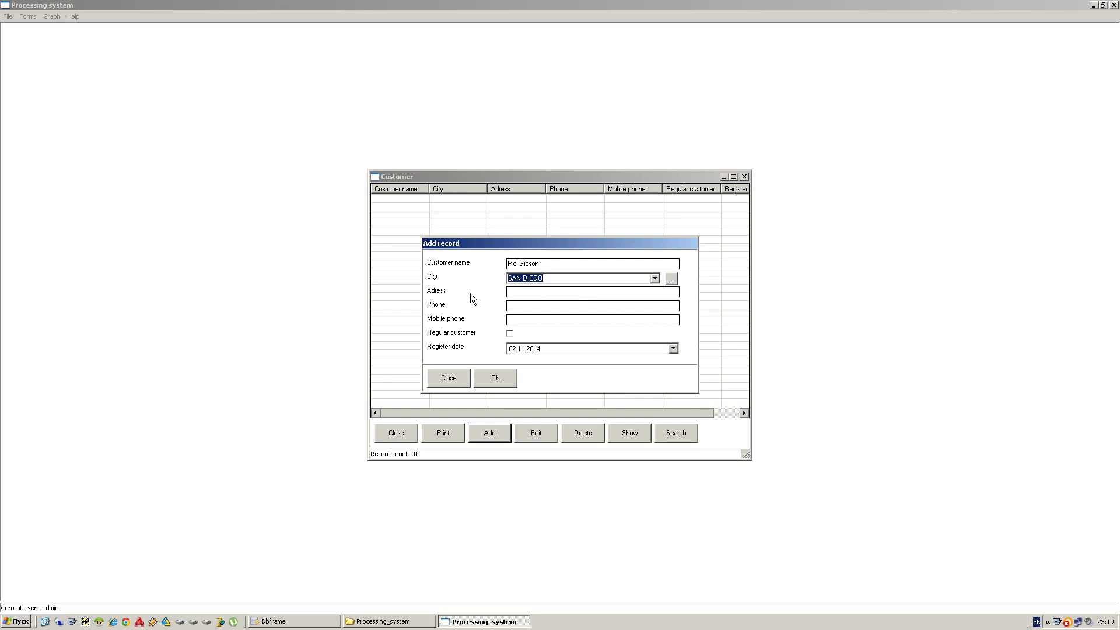
click(542, 293)
text(Sa)
text(n )
text(street 2)
text(223344)
click(529, 322)
text(223344)
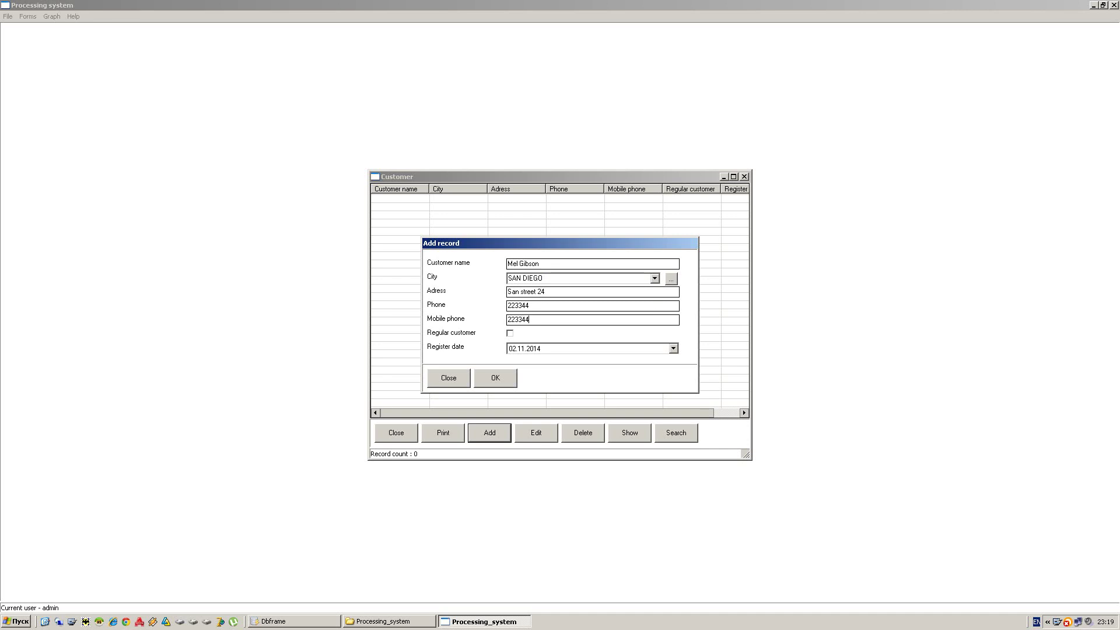
click(510, 334)
click(671, 281)
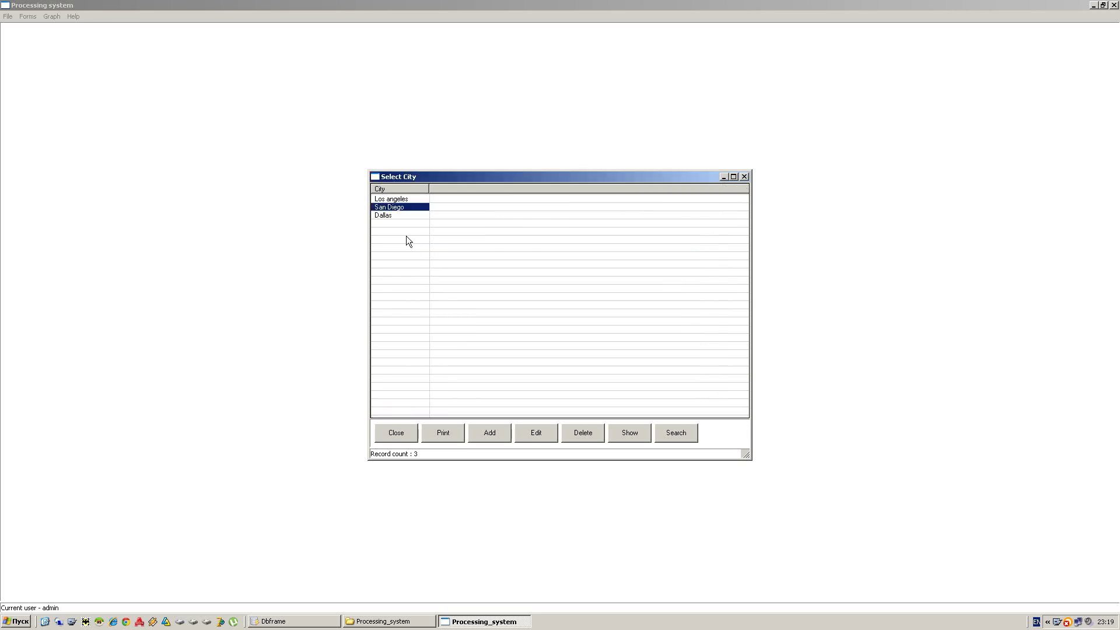
double_click(397, 216)
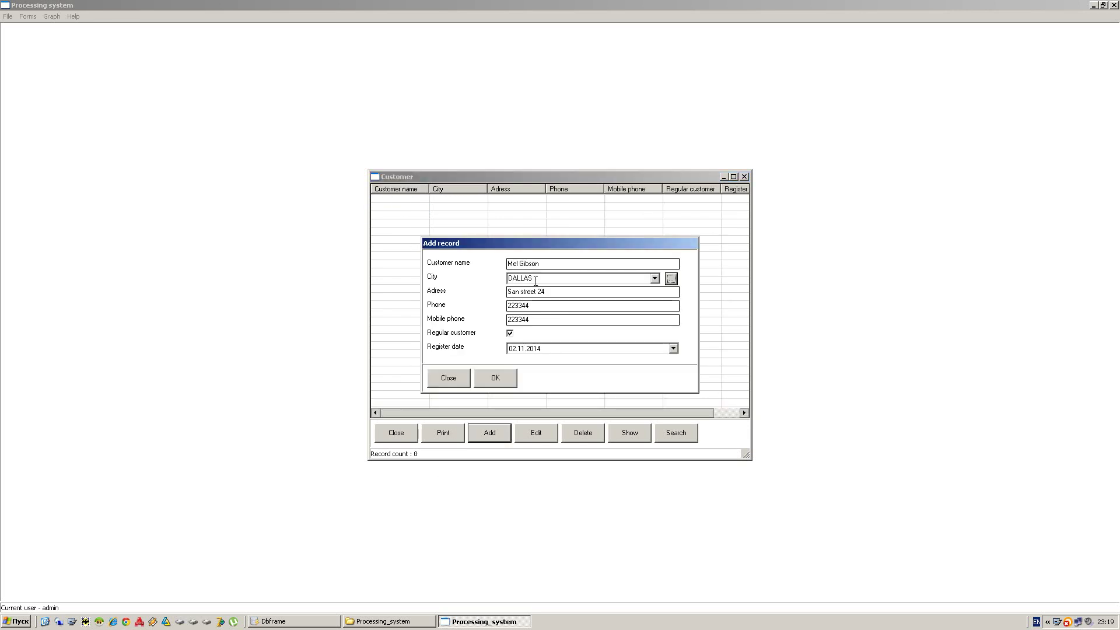
click(499, 378)
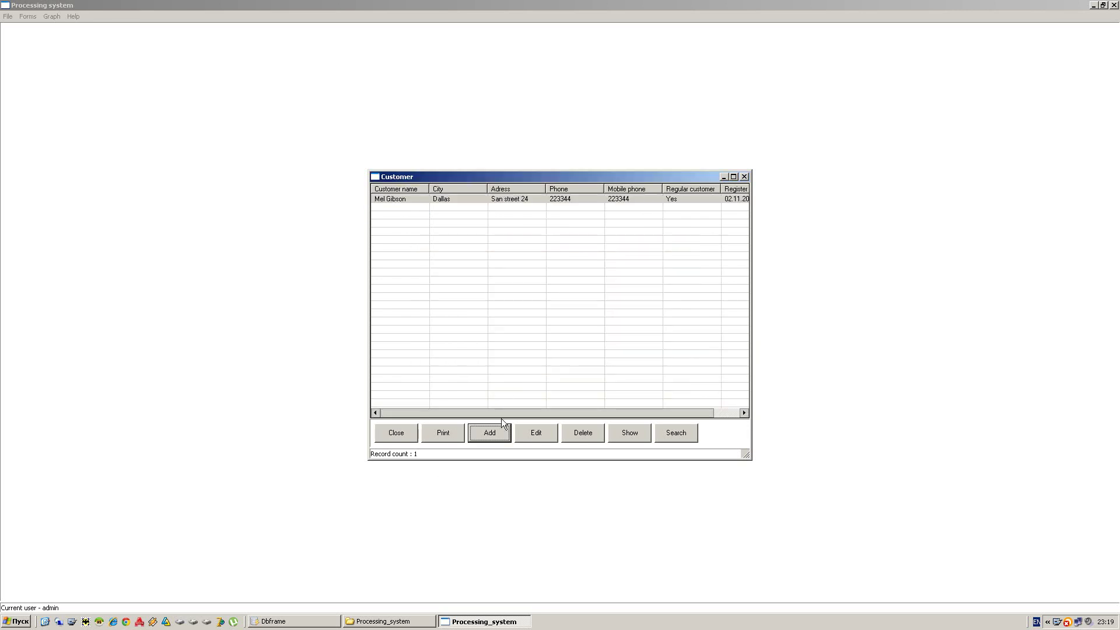
- Edit the customer record, retype the surname in Customer name, and save it
click(480, 203)
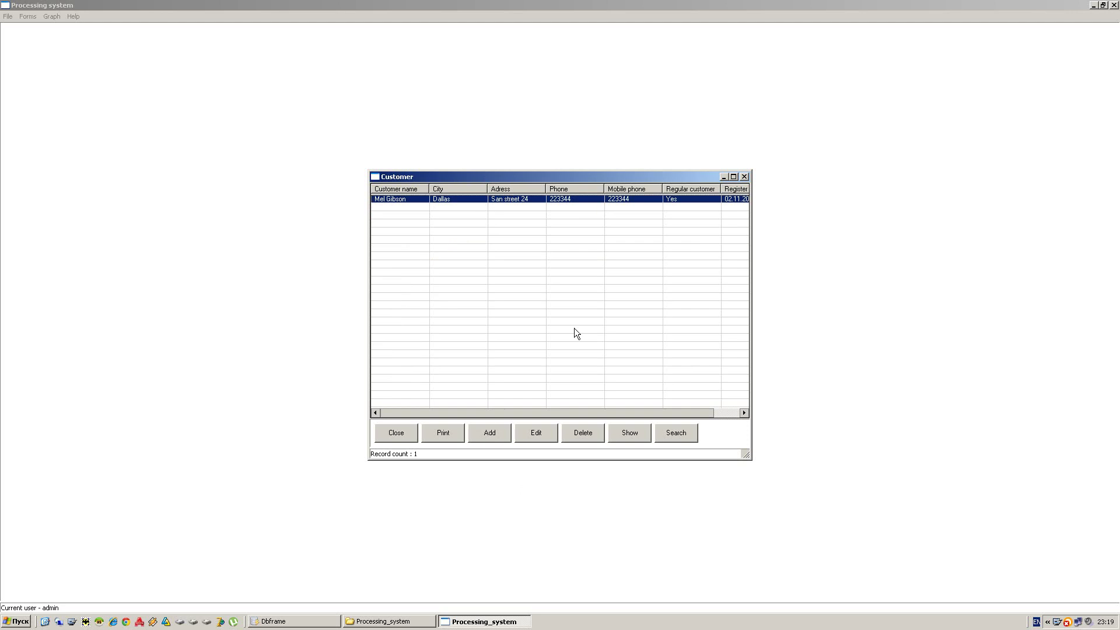
click(541, 433)
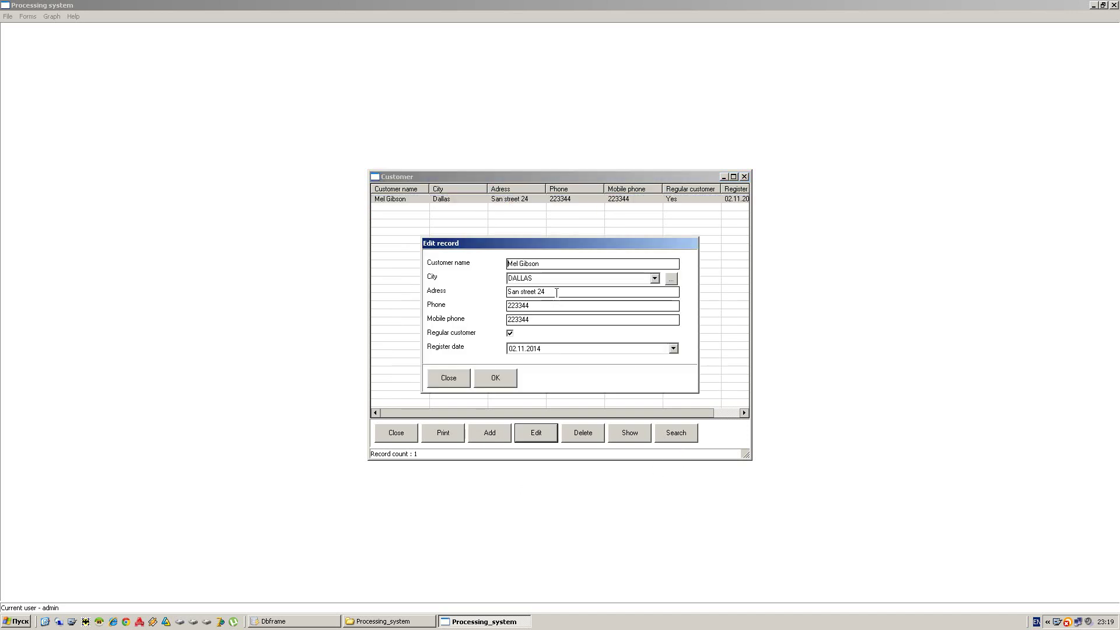
key(shift+Left)
key(shift+Left)
key(shift+Left)
key(shift+Left)
key(shift+Left)
key(shift+Left)
text(Dillan)
click(490, 376)
click(455, 199)
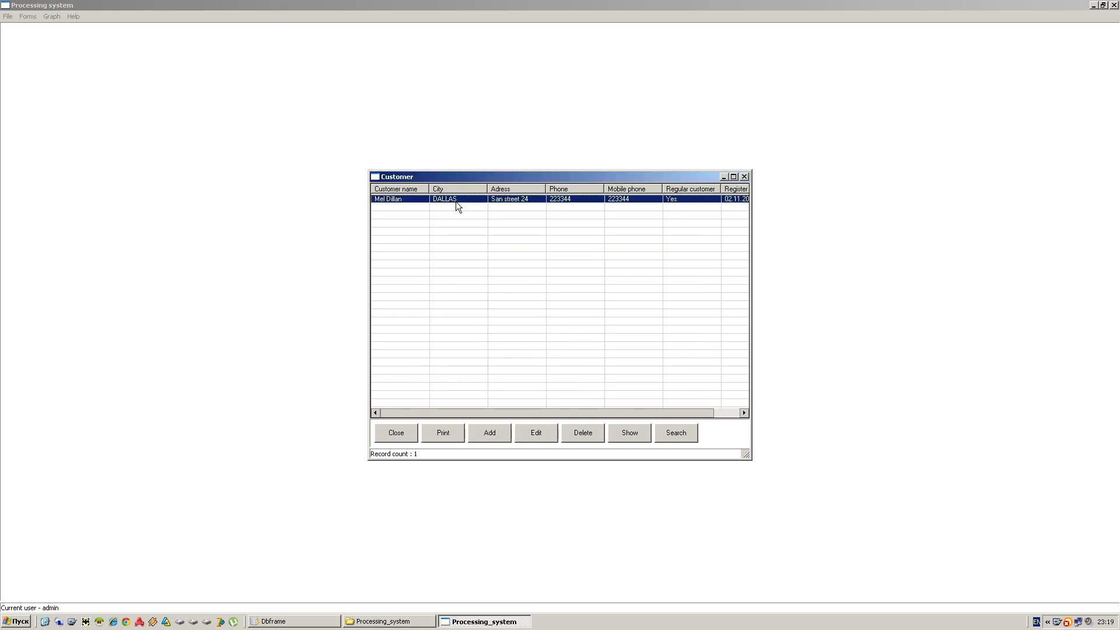
- Open the search form, toggle the customer name criterion, cancel it, and close the Customer window
click(677, 433)
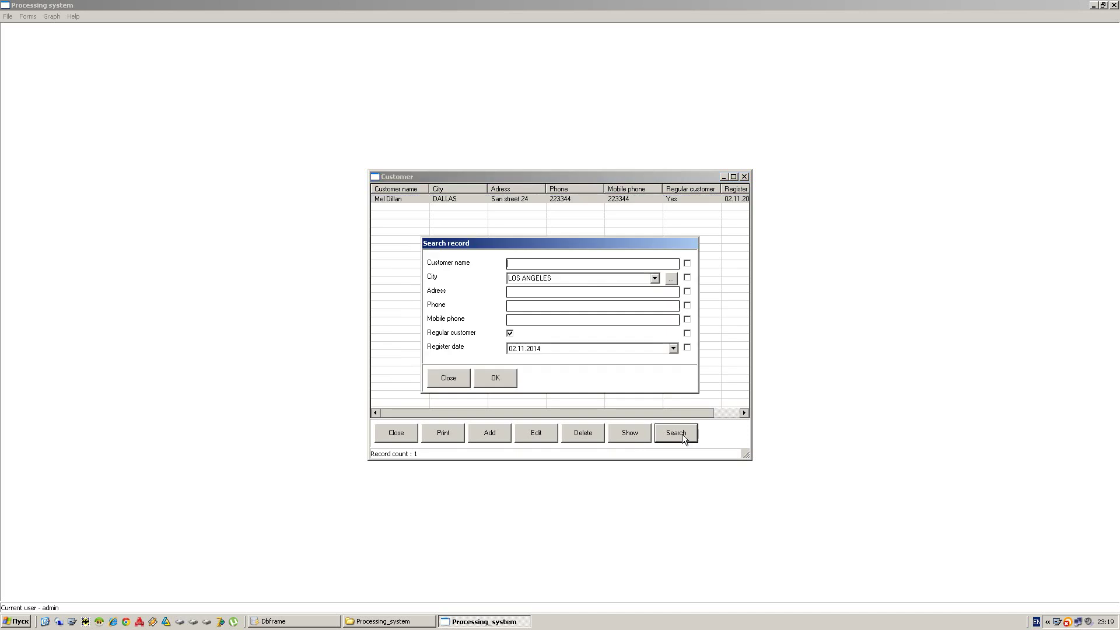
click(687, 264)
click(687, 263)
click(446, 380)
key(Escape)
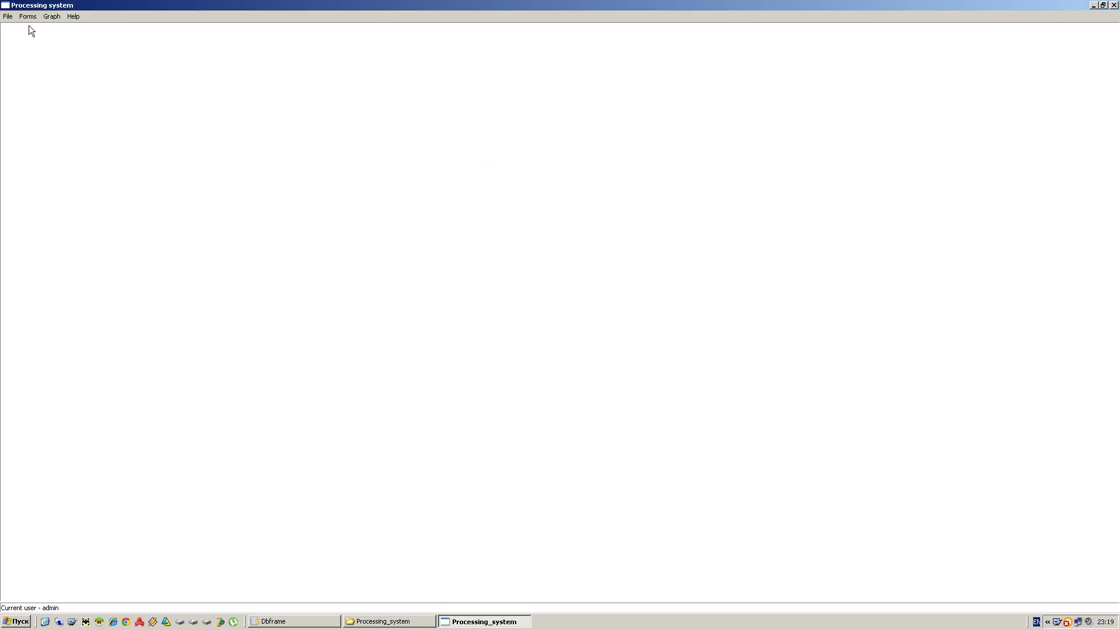
- Create order number 1 in the Orders form
click(27, 17)
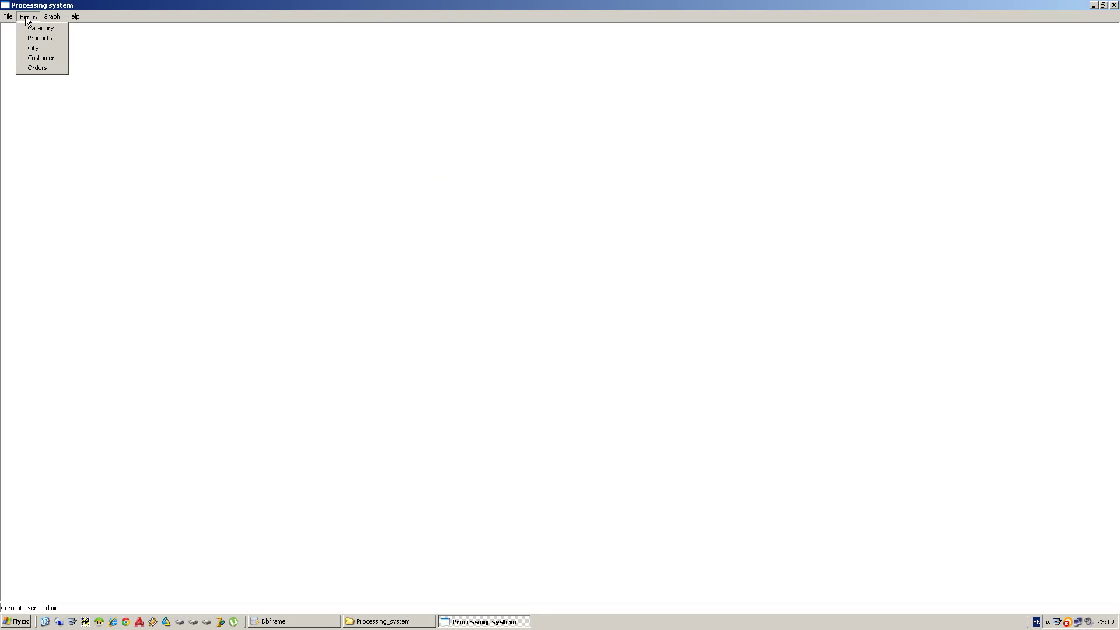
click(44, 69)
click(500, 433)
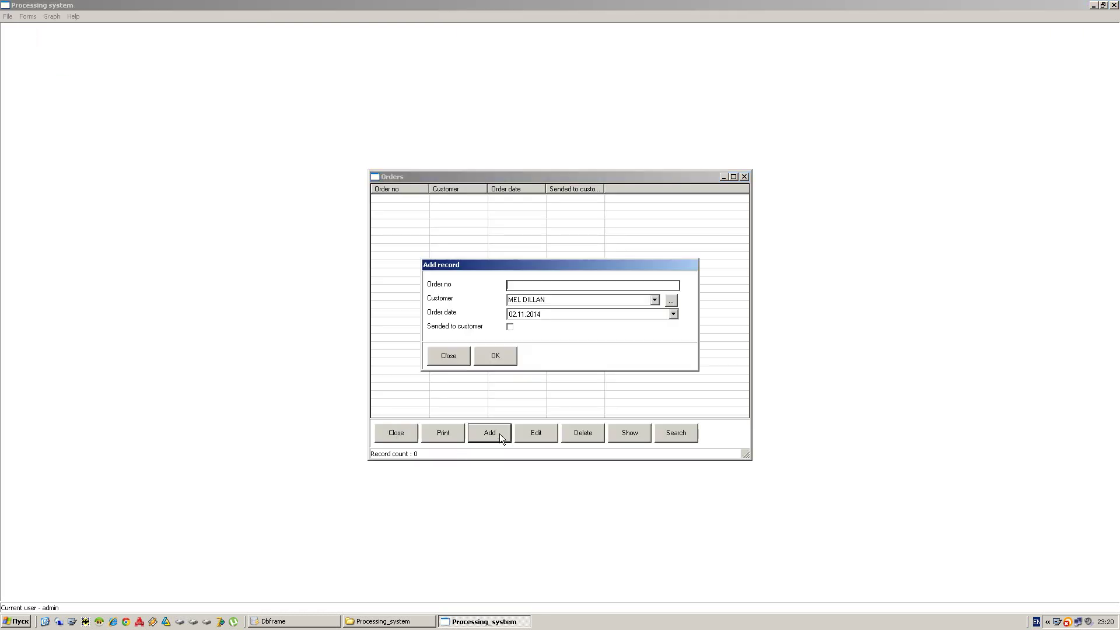
text(1)
click(501, 354)
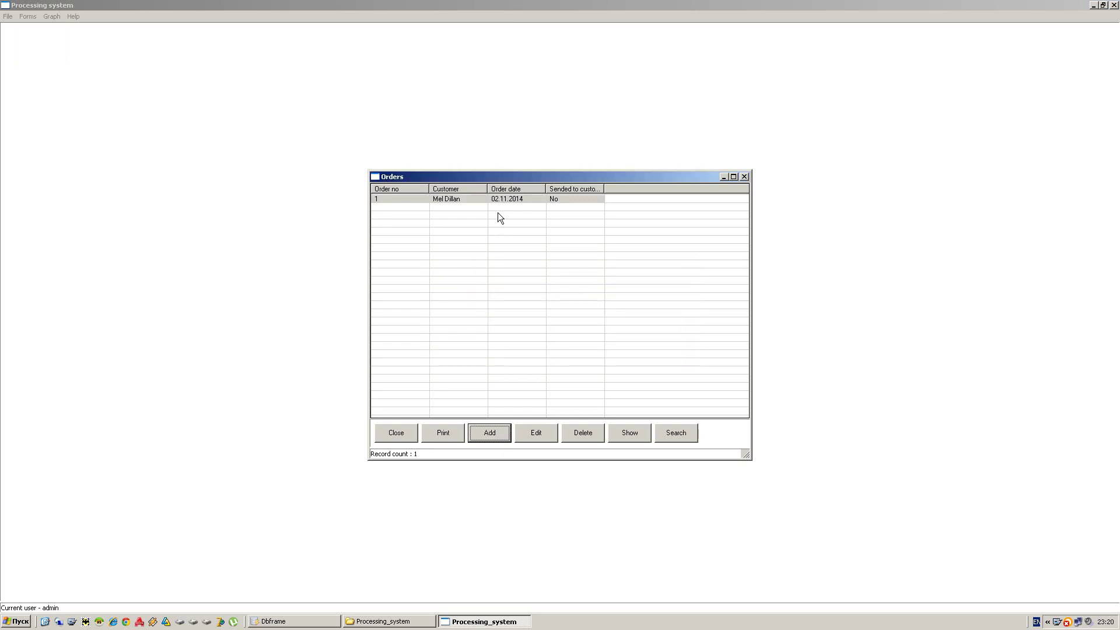
- Open the products of order 1 and add Apple IPOD with amount 2
click(526, 202)
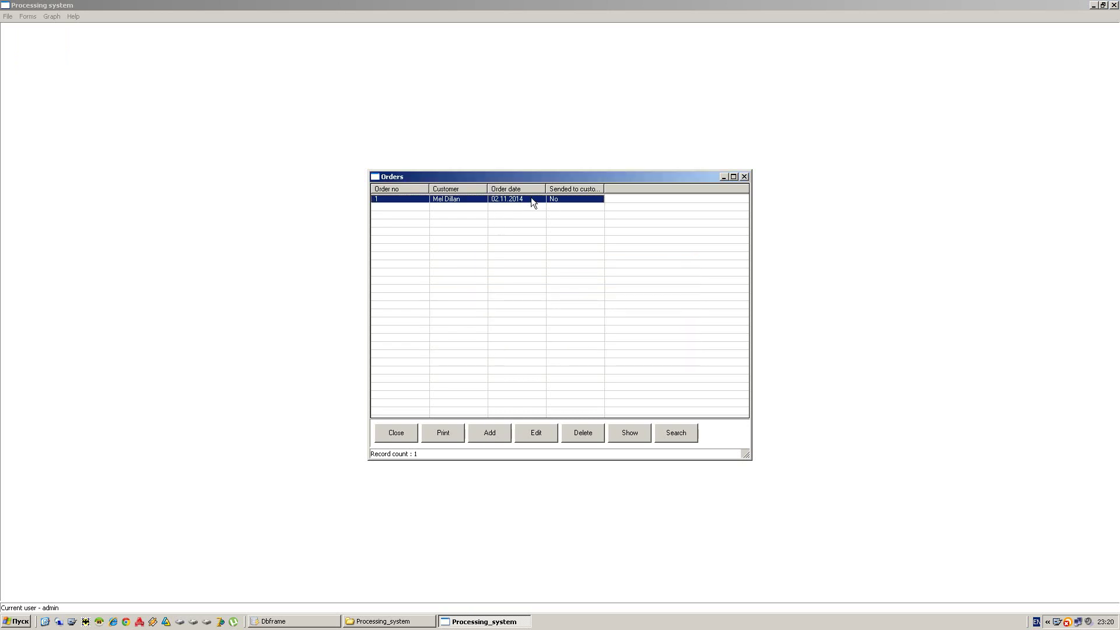
right_click(531, 197)
click(541, 203)
click(490, 432)
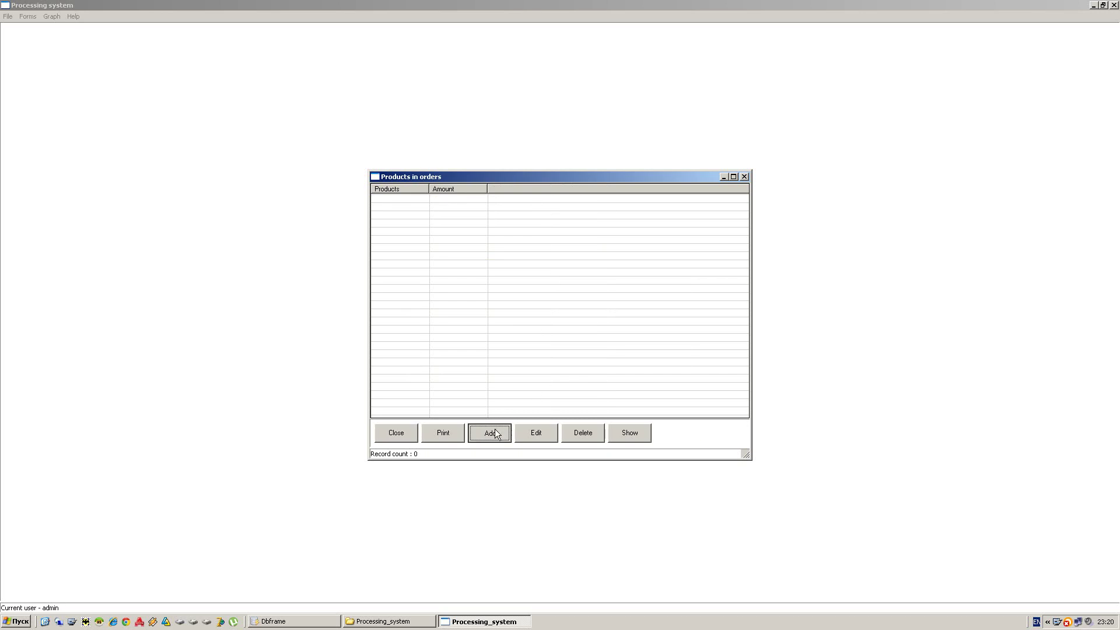
click(636, 315)
text(2)
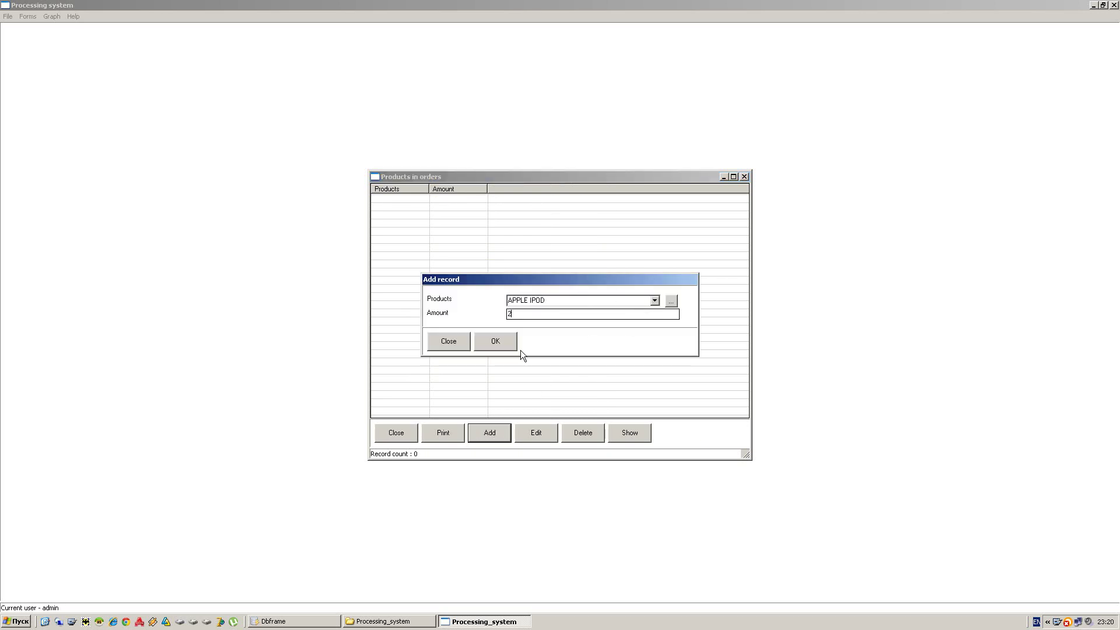
click(506, 346)
- Add HP DESKJET 1010 with amount 44 to order 1 and close its products list
click(490, 435)
click(655, 299)
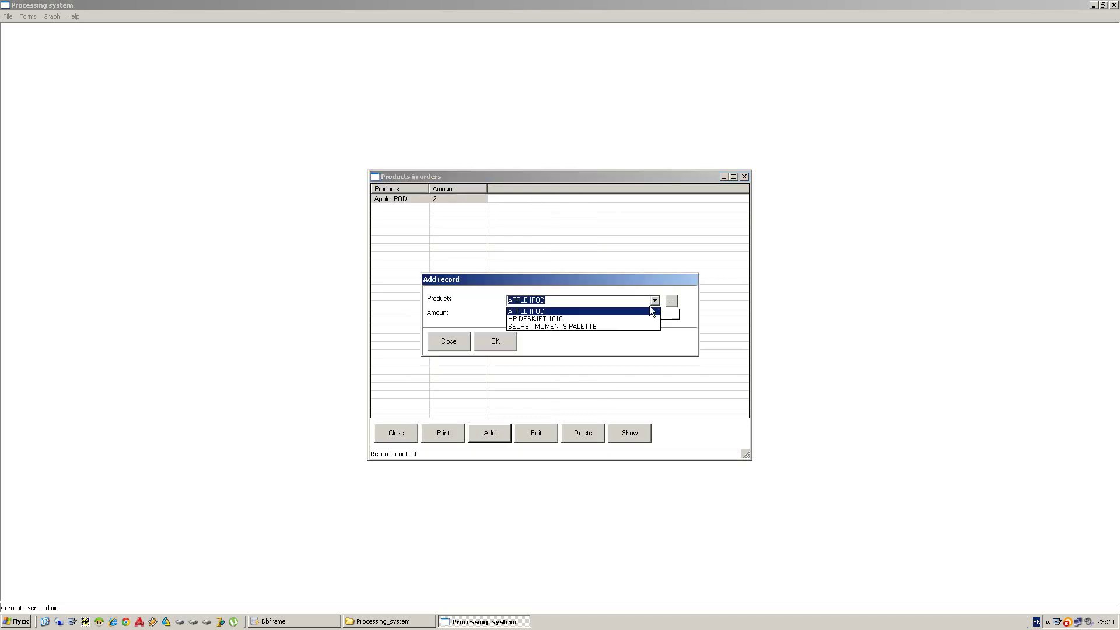
click(613, 326)
click(520, 315)
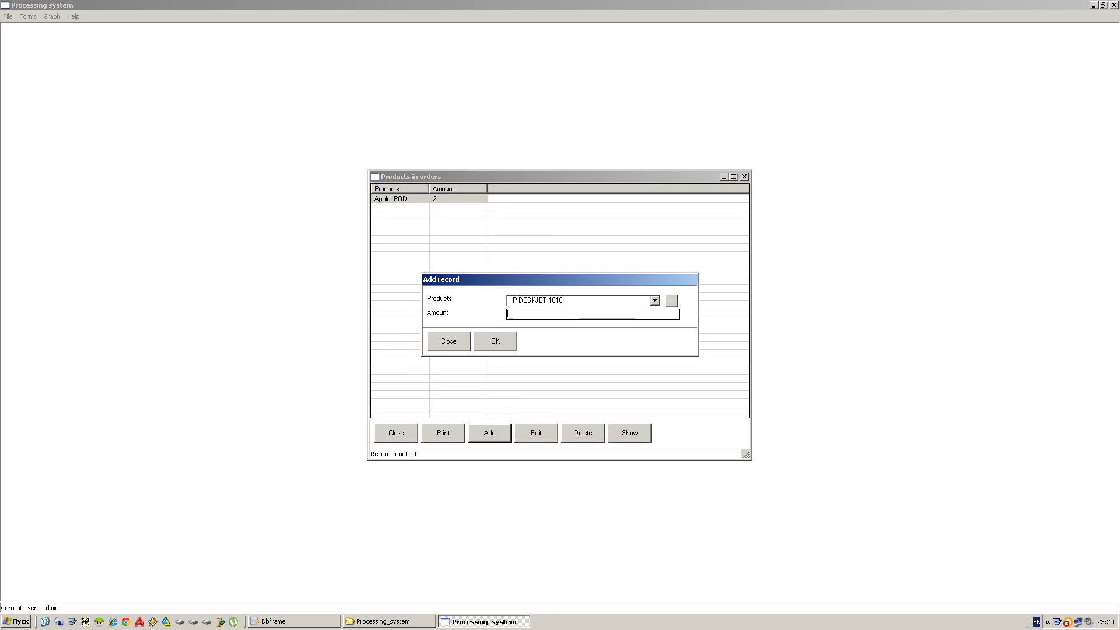
text(44)
click(496, 344)
click(405, 434)
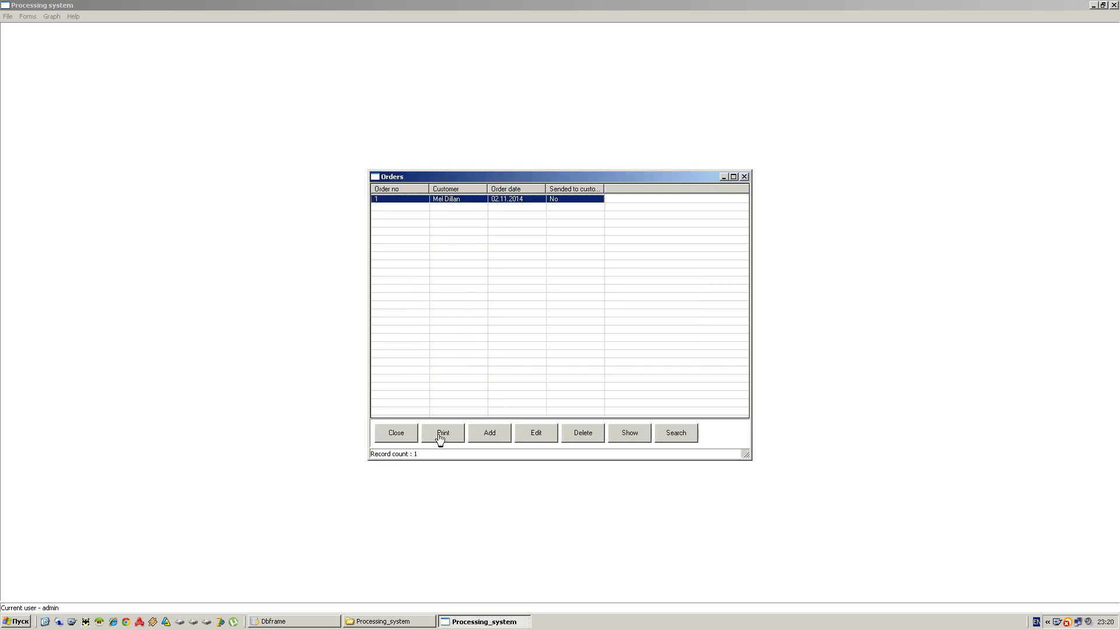
- Add order 2 dated 03.11.2014
click(491, 434)
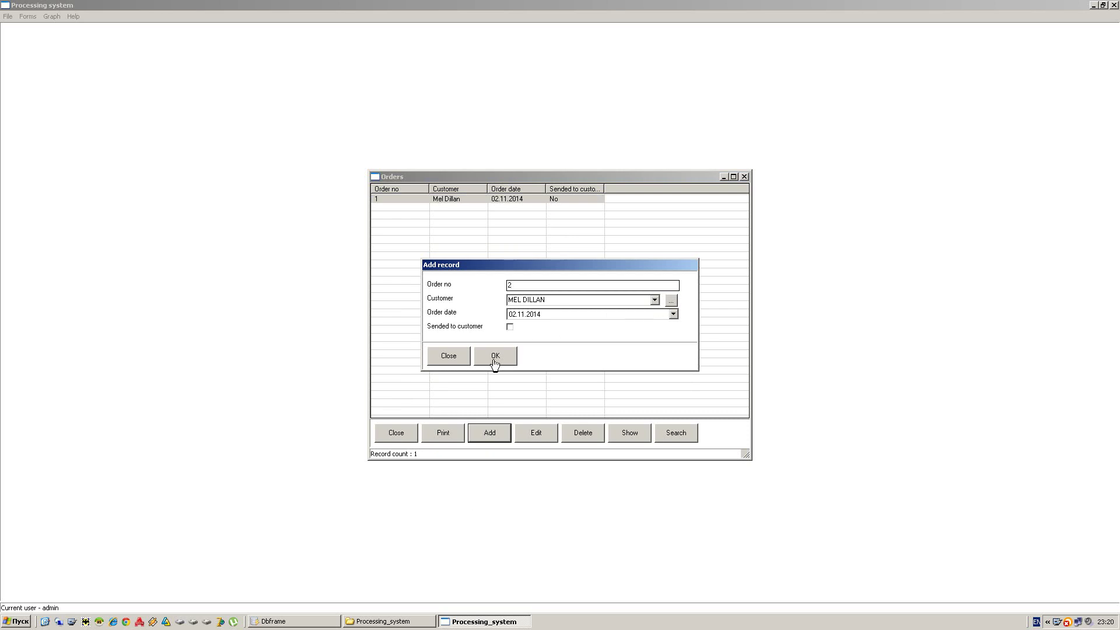
click(512, 317)
click(509, 353)
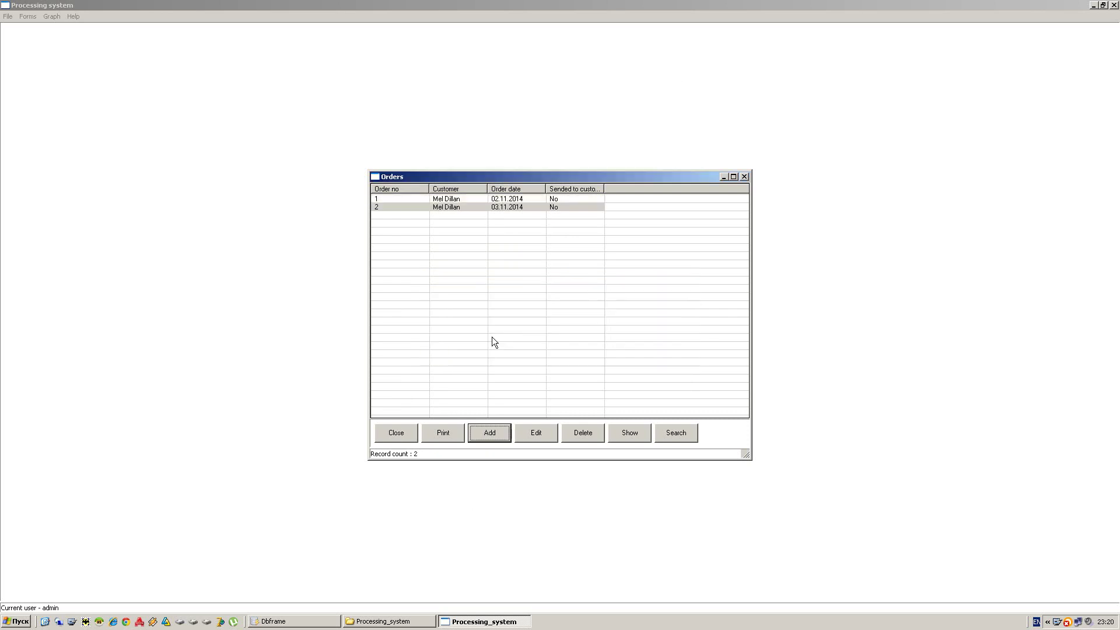
- Add SECRET MOMENTS PALETTE with amount 2 to order 2's products and close the list
click(457, 208)
right_click(491, 209)
click(513, 216)
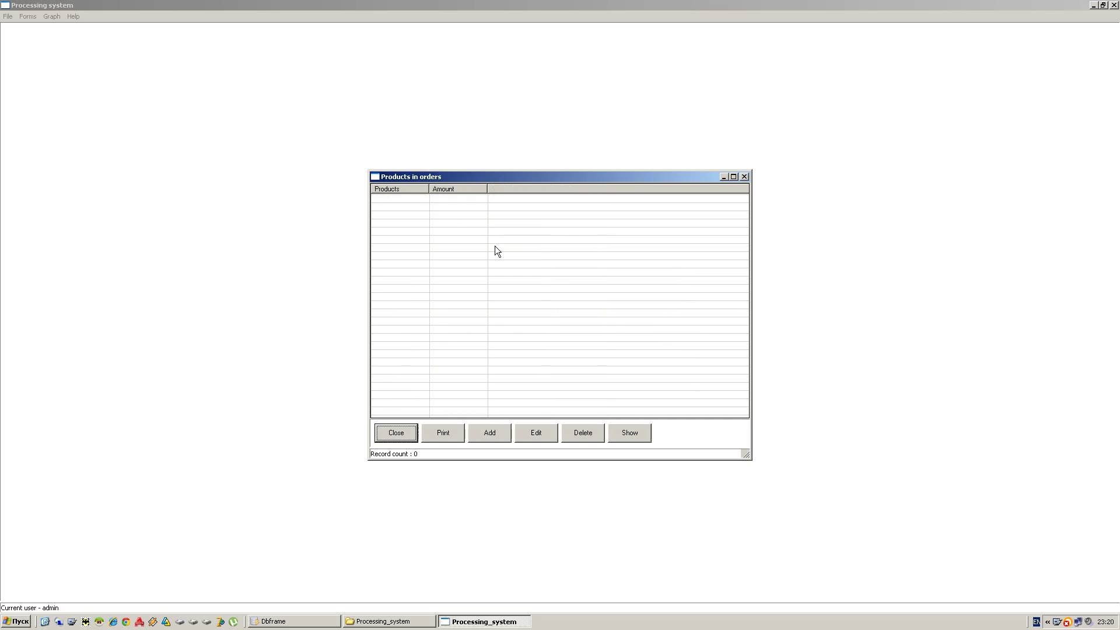
click(500, 439)
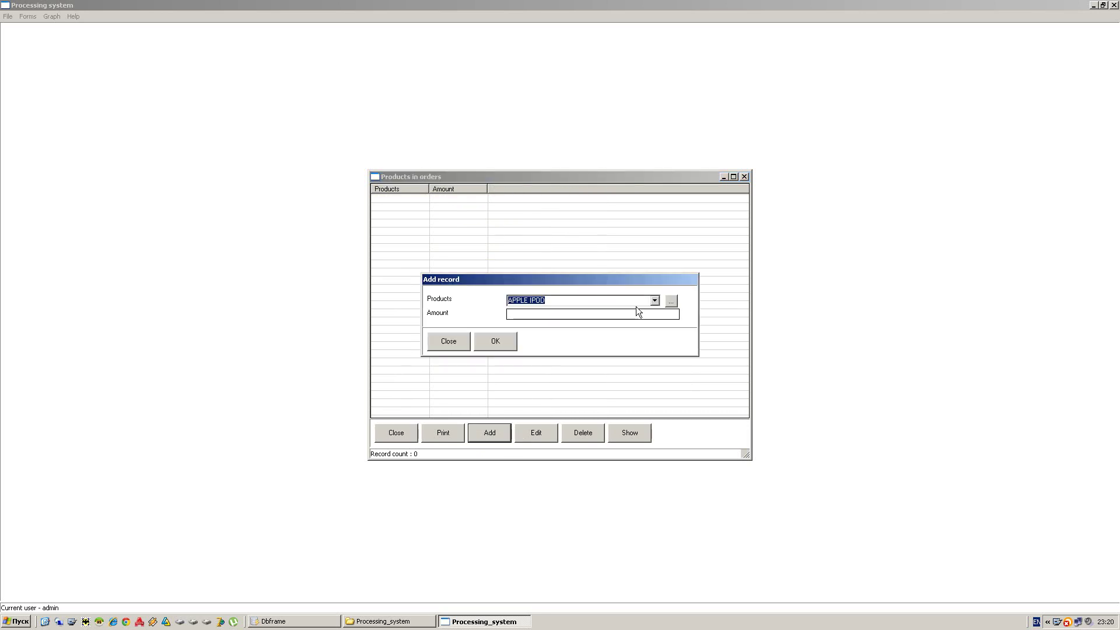
click(655, 300)
click(615, 324)
key(Tab)
text(2)
click(497, 343)
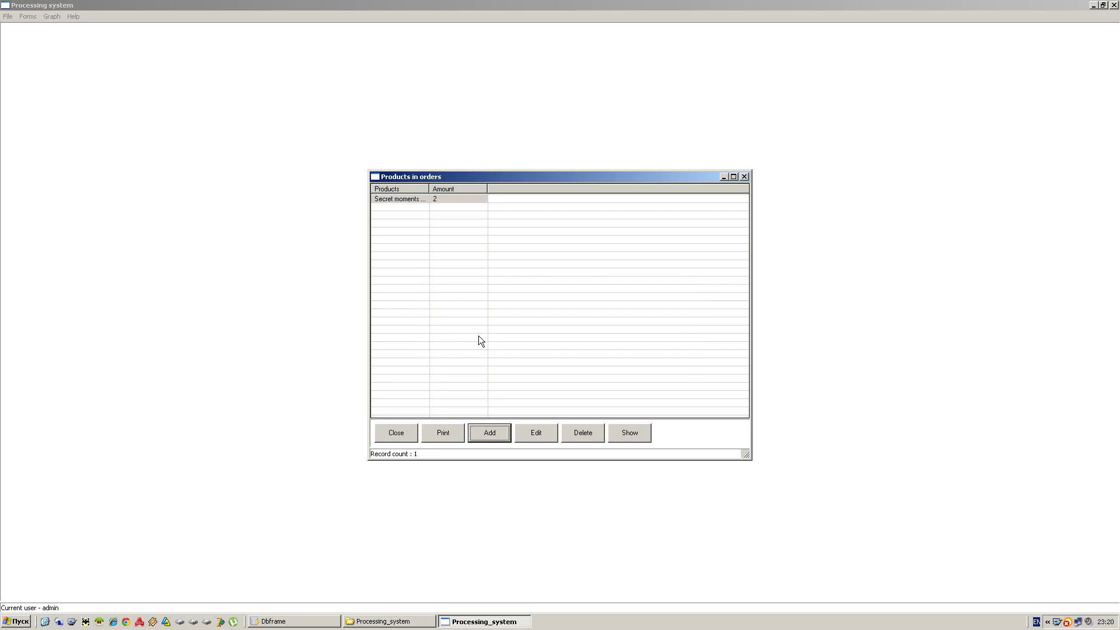
click(395, 433)
- Close the Orders list and chart product counts per category as a pie chart
click(395, 434)
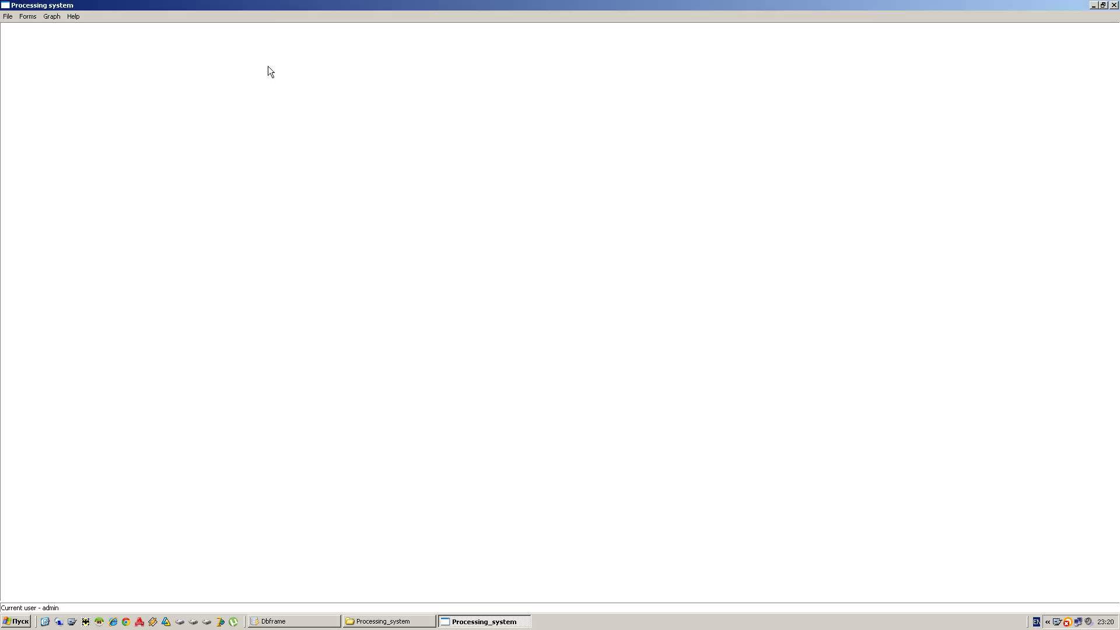
click(51, 16)
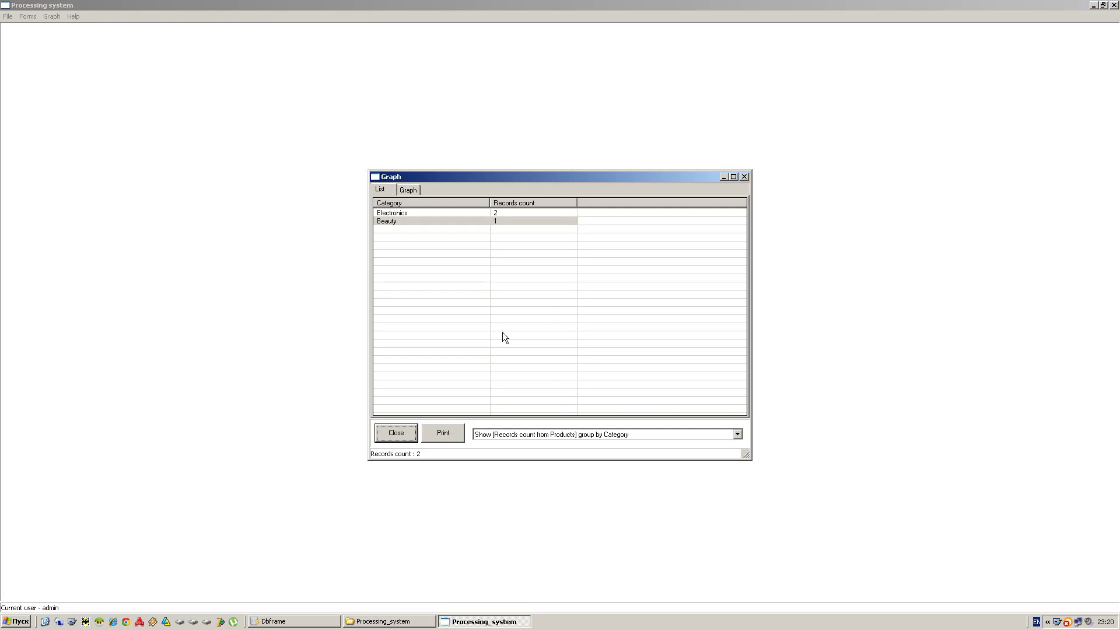
click(408, 190)
- Switch the pie chart to orders per customer and ordered amounts per product, then close Graph
click(569, 435)
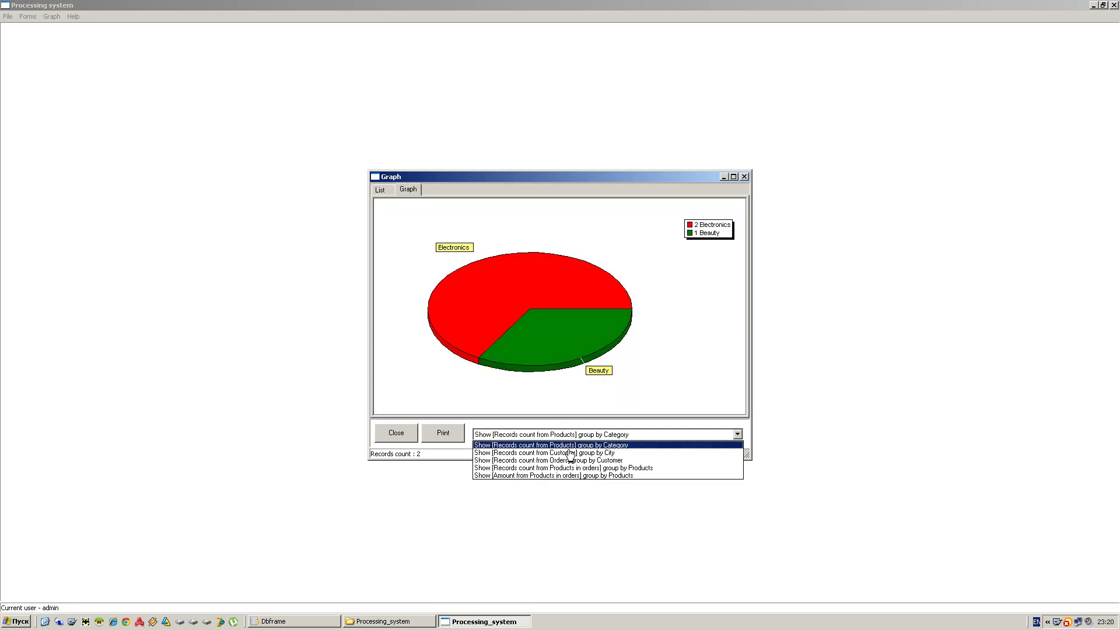
click(560, 450)
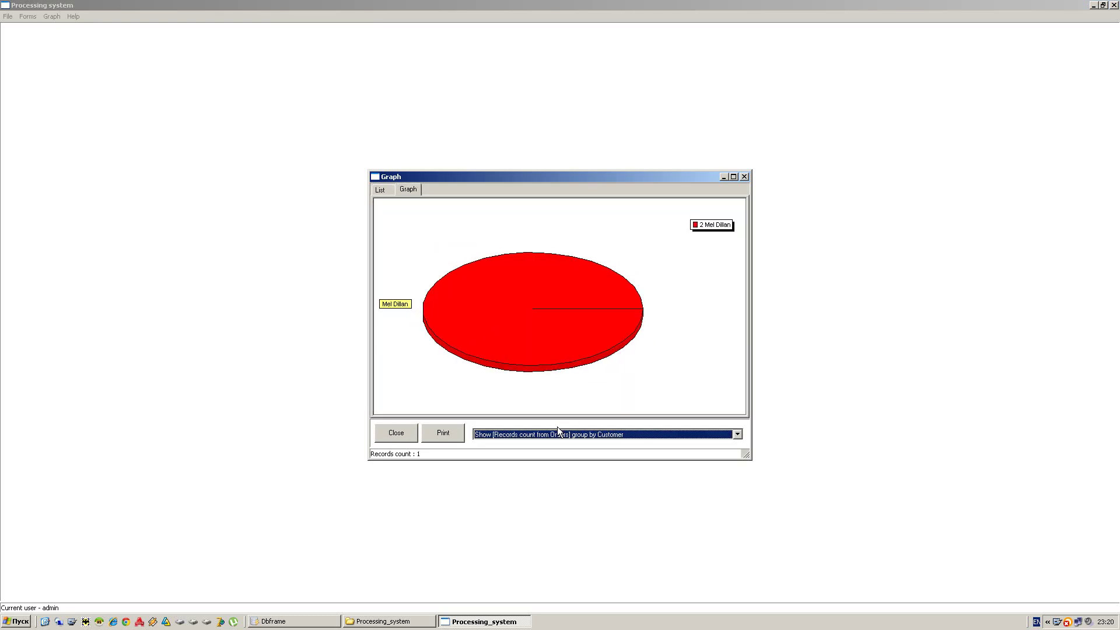
key(Down)
key(Down)
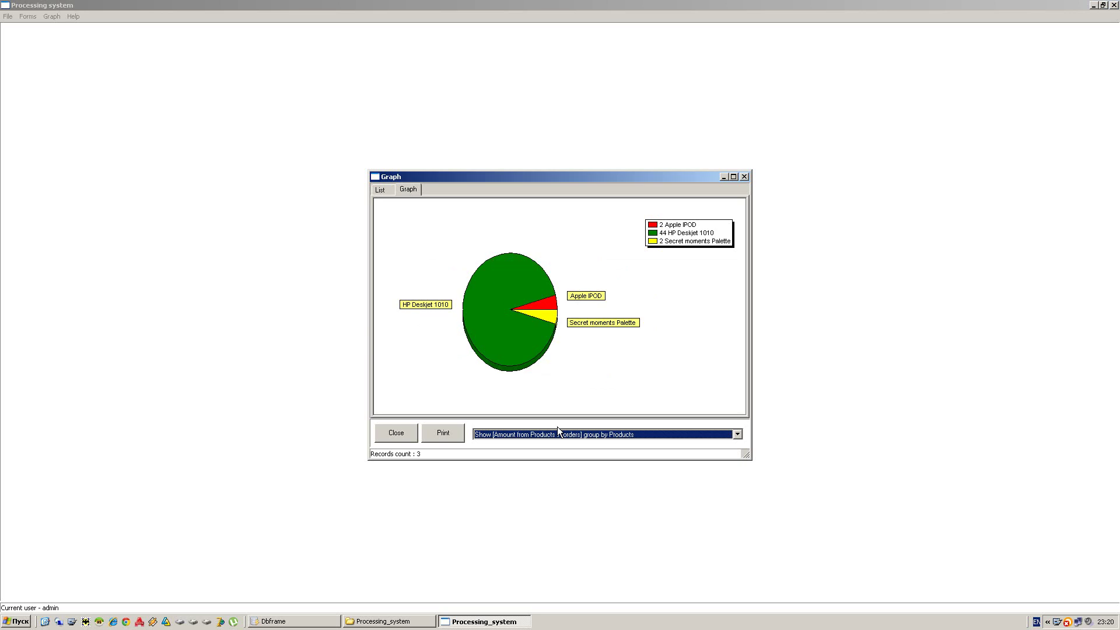
key(Down)
key(Down)
key(Down)
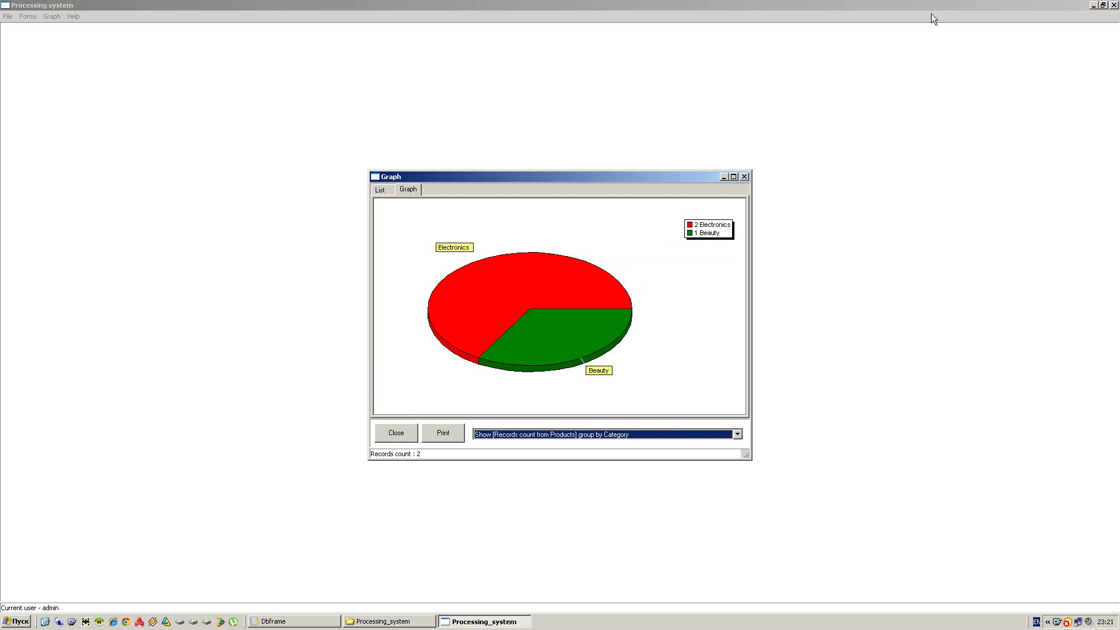
key(alt+F4)
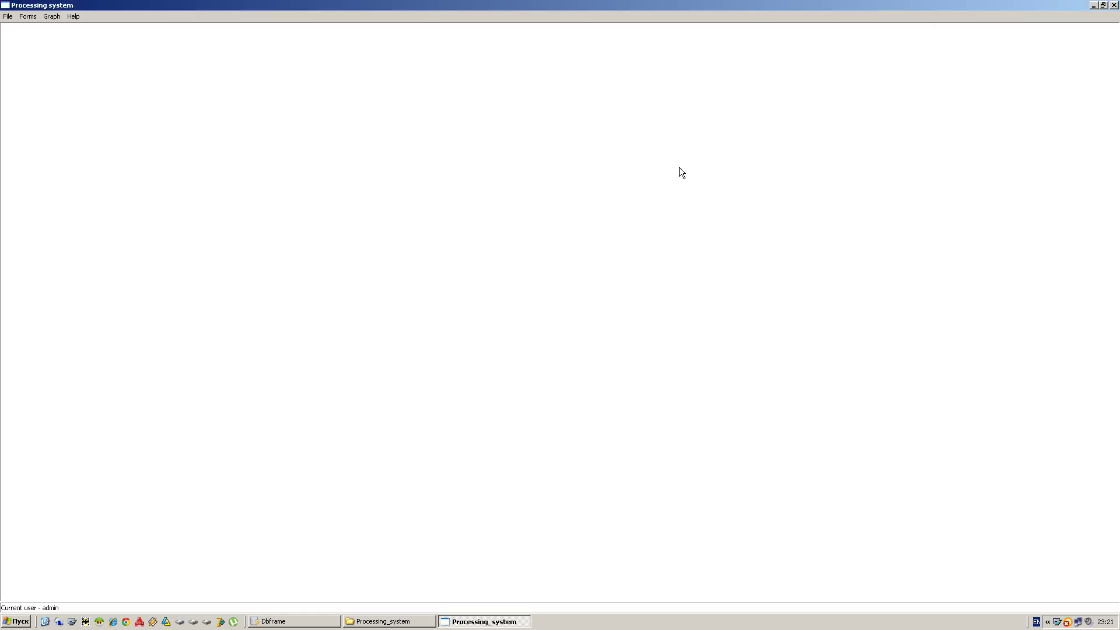
- Quit the app, sort the Processing_system folder by type, and open Processing_system.dpr in Delphi 7
key(alt+F4)
double_click(470, 59)
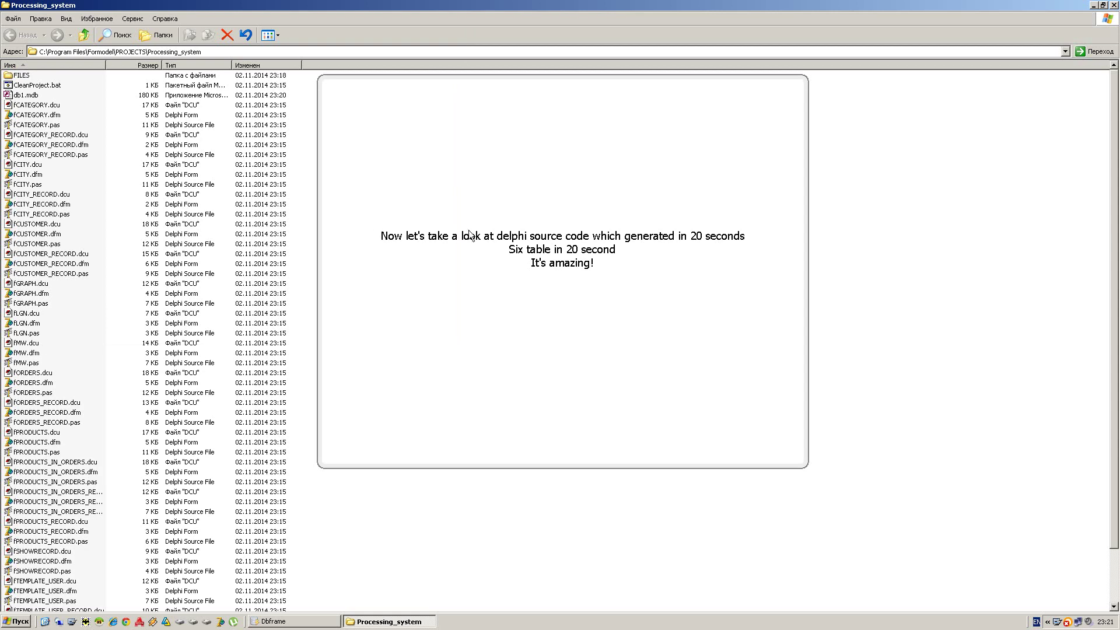
click(170, 65)
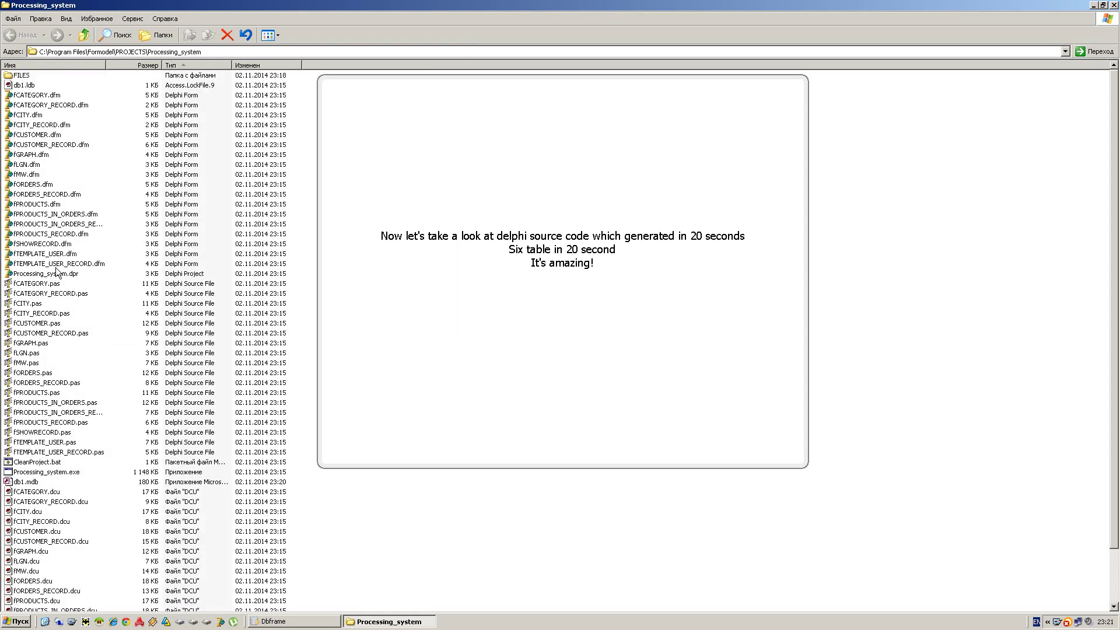
click(51, 275)
double_click(50, 275)
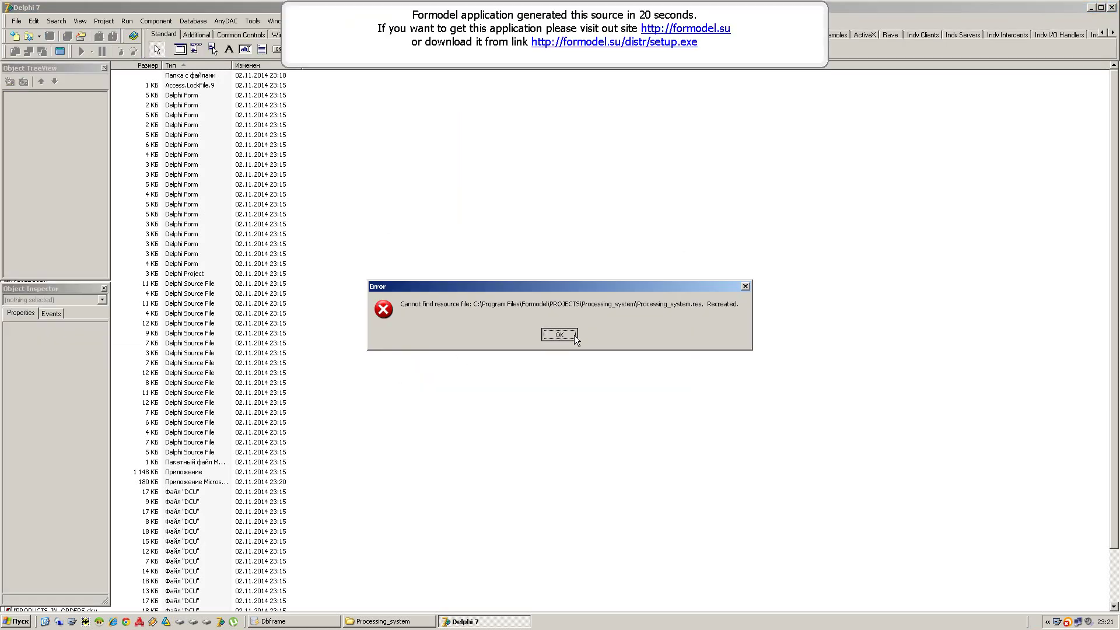
- Dismiss the missing .res error, scroll through the maximized fMW code, then show the Open dialog
click(569, 334)
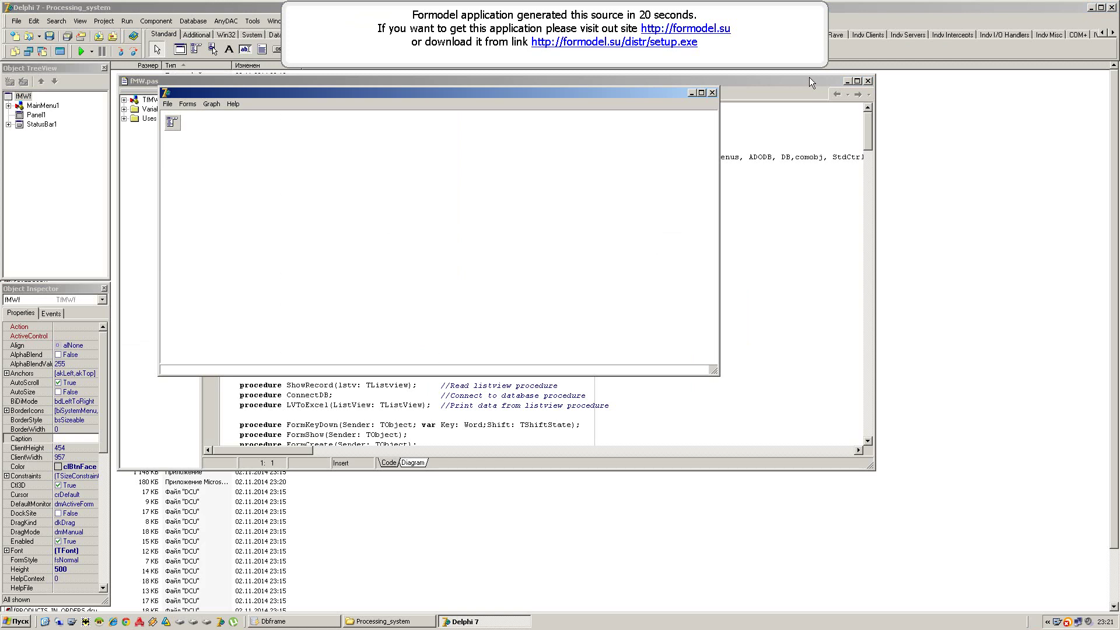
double_click(810, 78)
drag(1116, 126, 1086, 158)
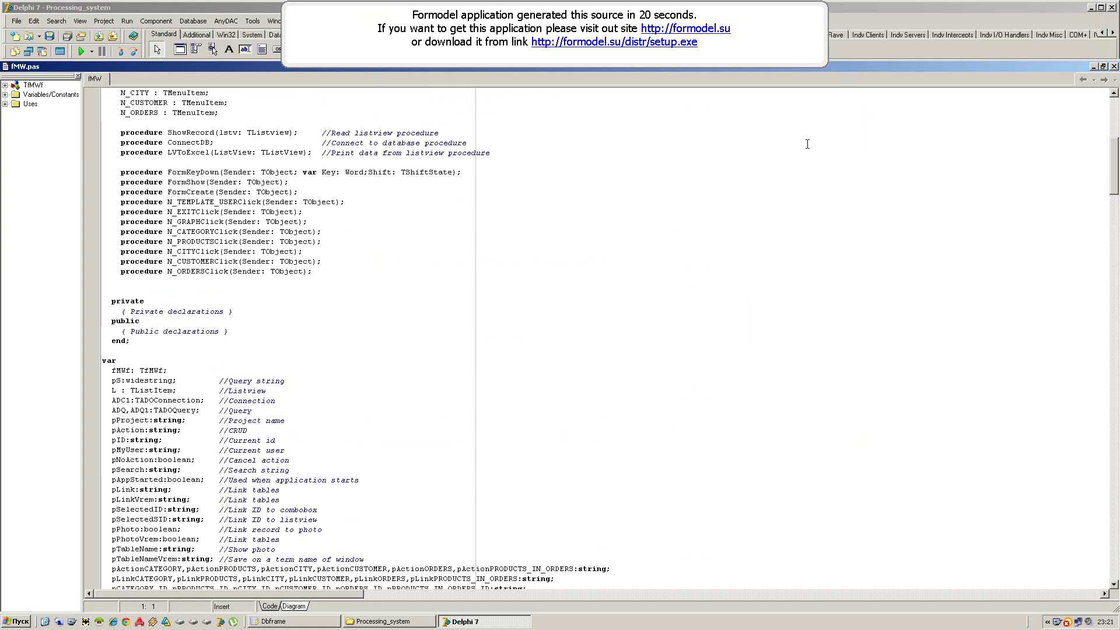
double_click(248, 68)
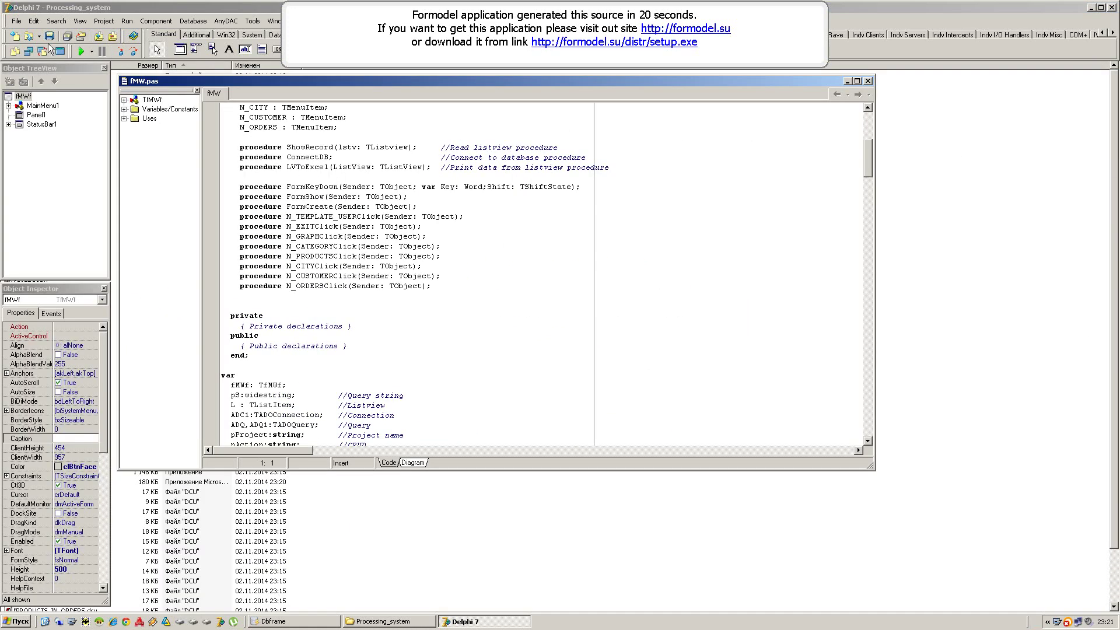
click(28, 35)
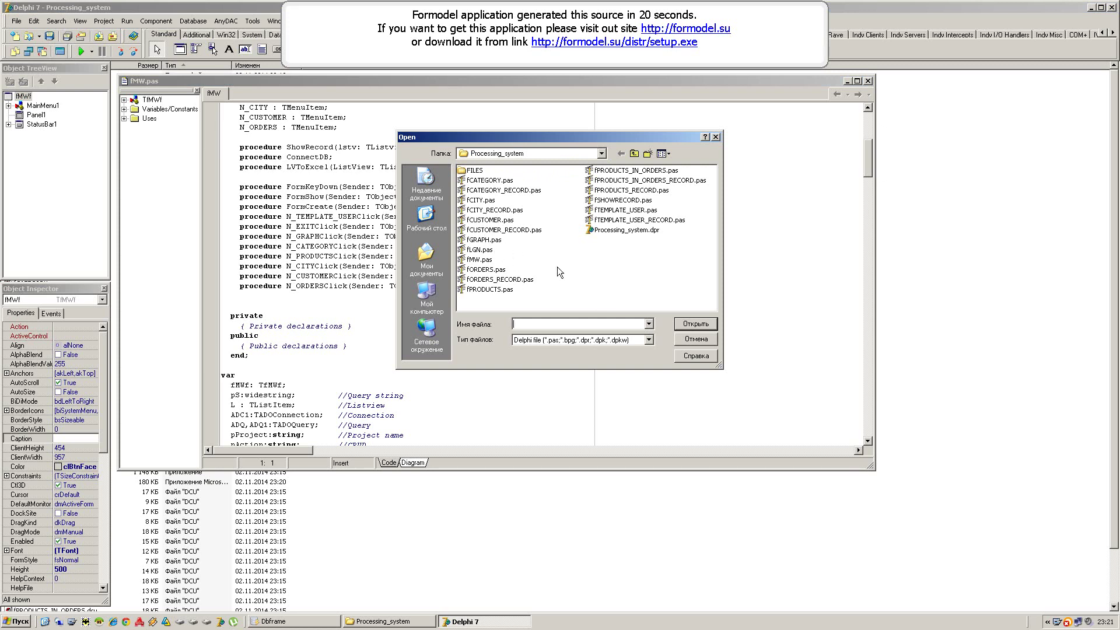
- Open the fCUSTOMER unit and scroll through its code
double_click(489, 221)
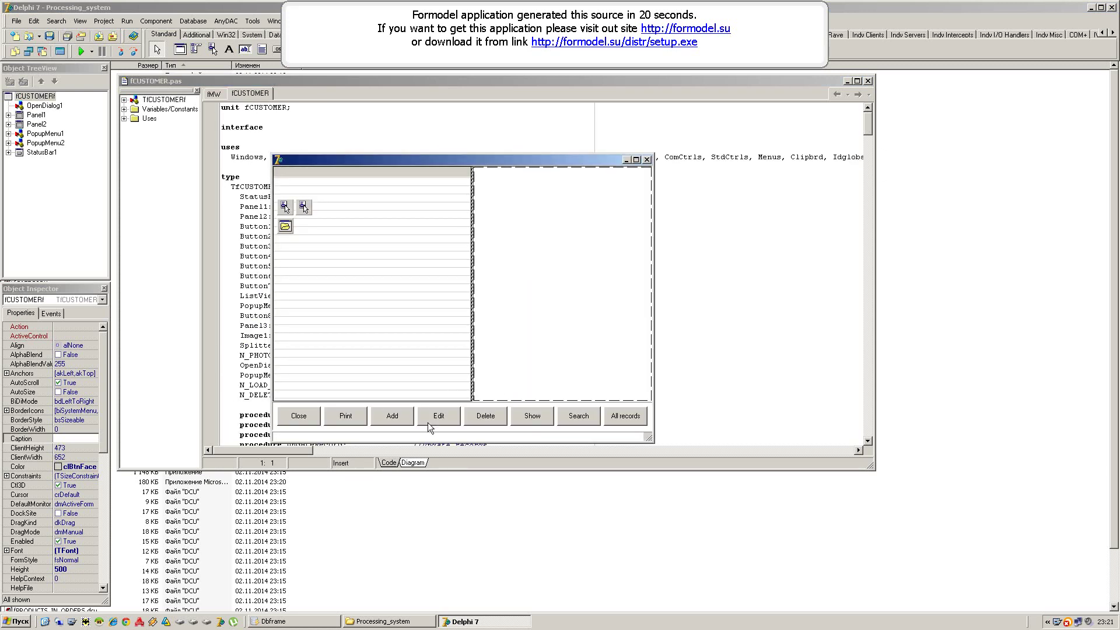
drag(869, 121, 867, 182)
click(32, 38)
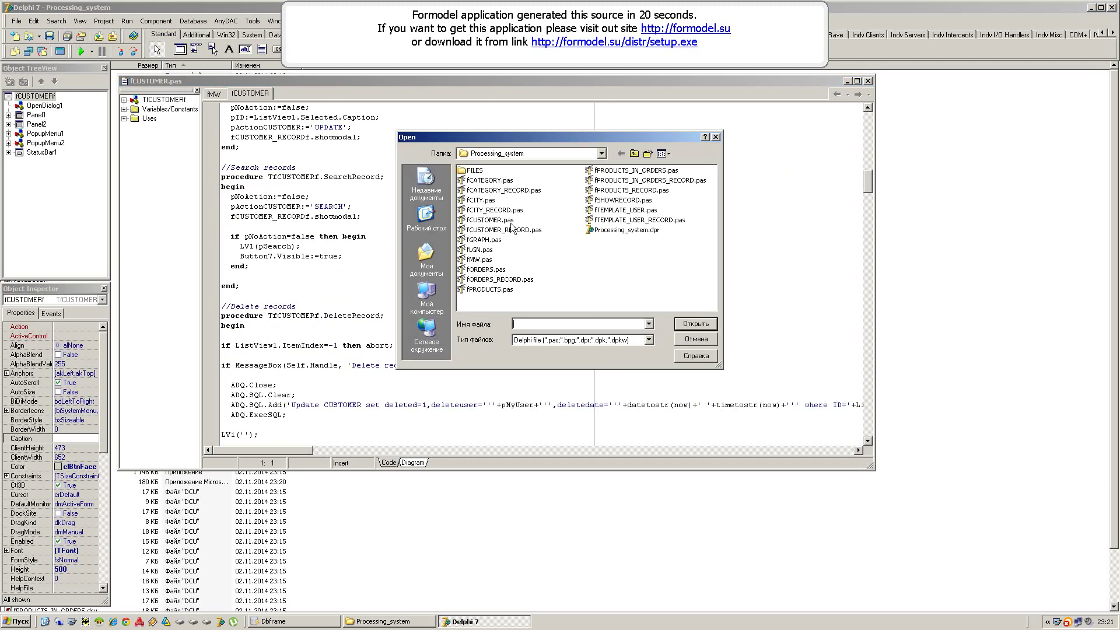
- Open fCUSTOMER_RECORD, review its OK-button handler code, then bring up the Open dialog again
double_click(502, 230)
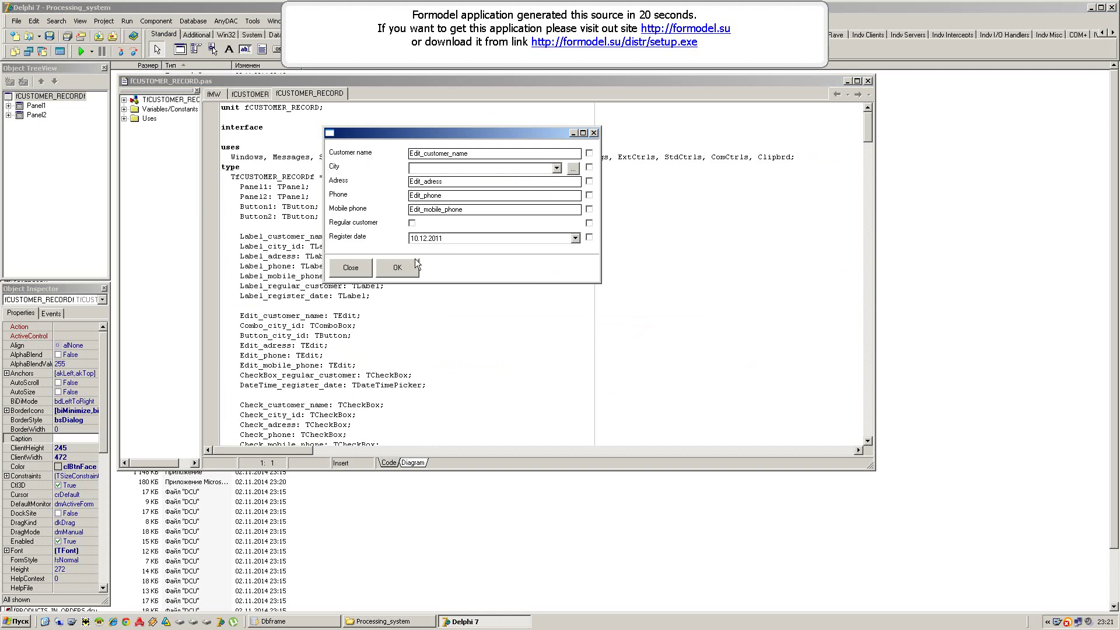
double_click(403, 269)
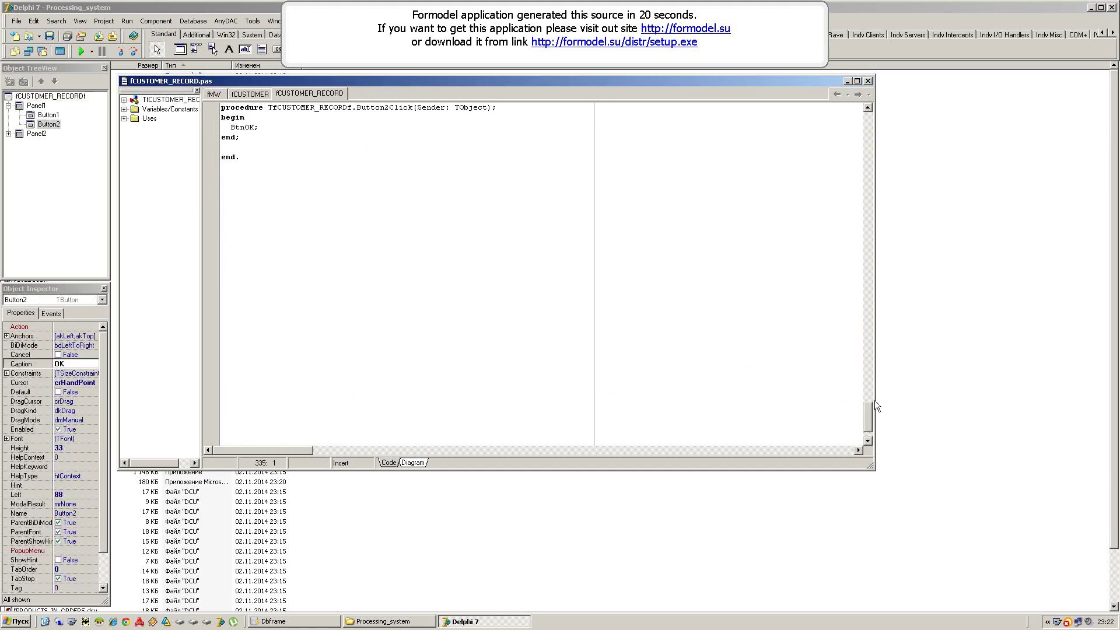
drag(875, 403, 849, 349)
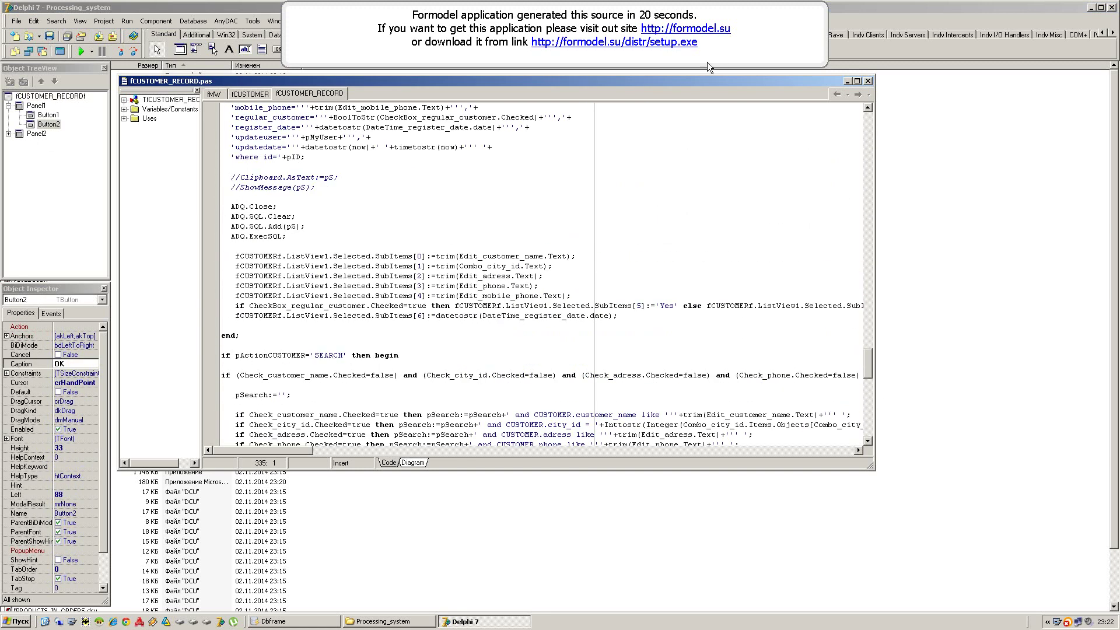
double_click(753, 82)
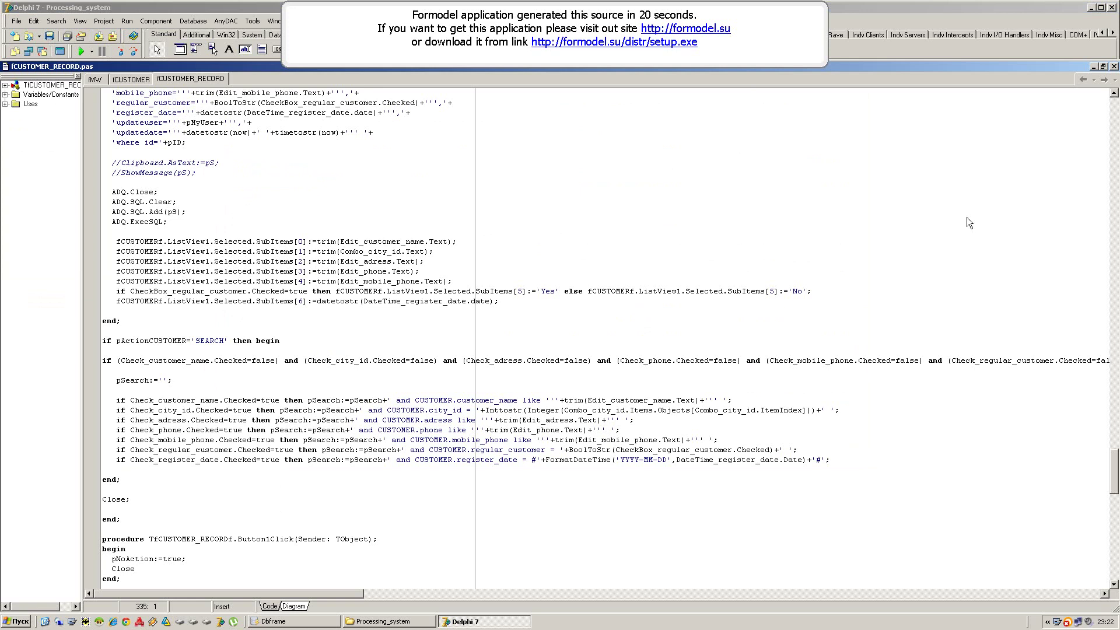
drag(1119, 517, 1100, 492)
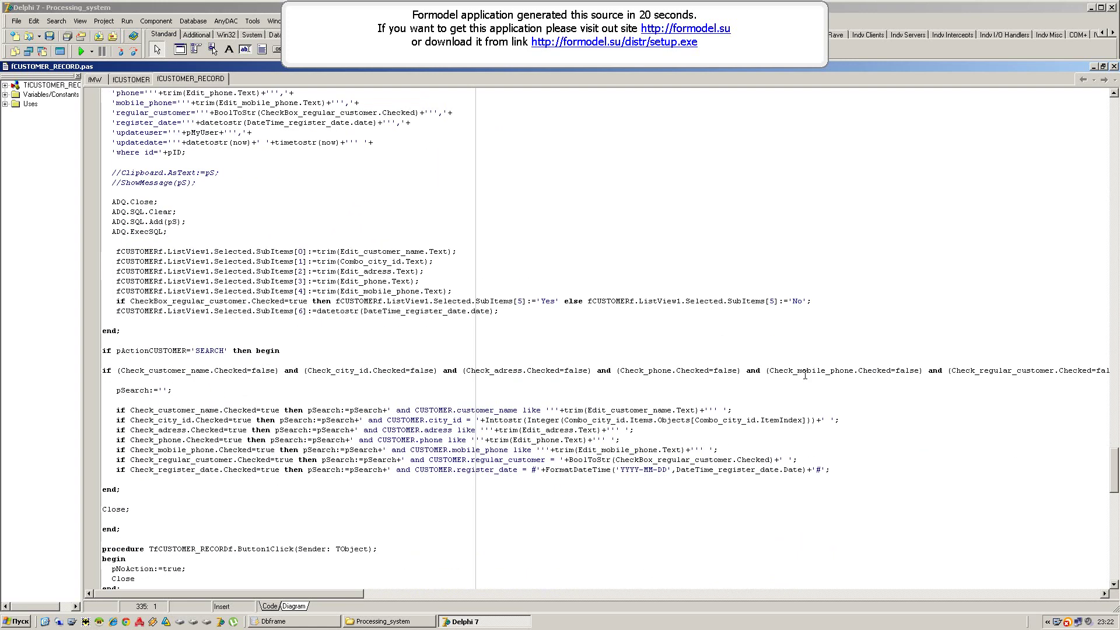
double_click(299, 65)
click(27, 35)
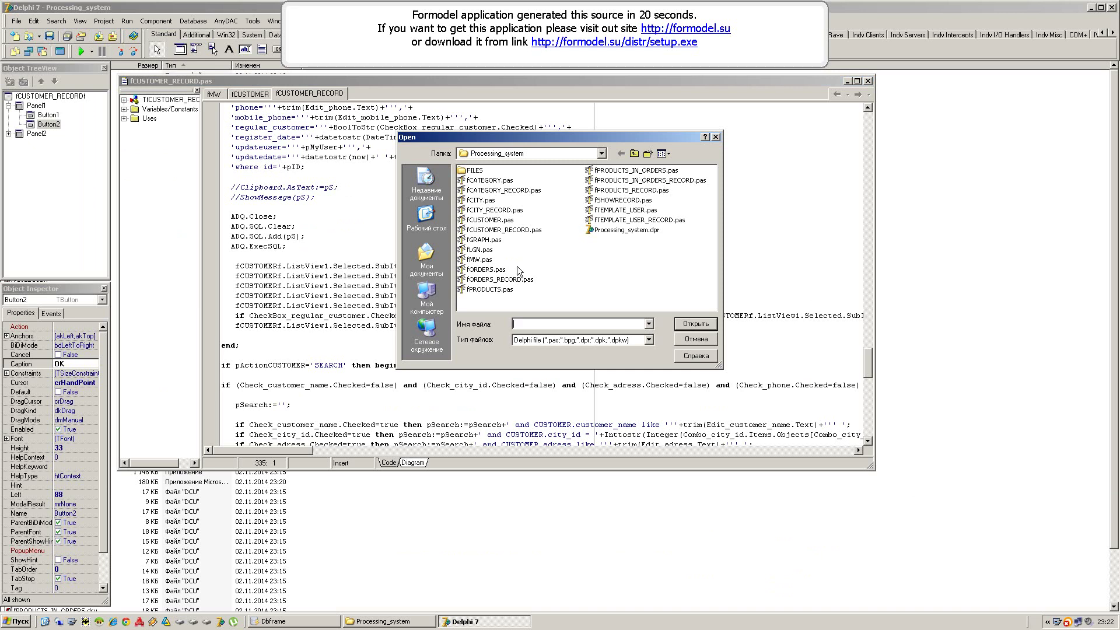
- Open the fORDERS unit and scroll down through its code
double_click(484, 270)
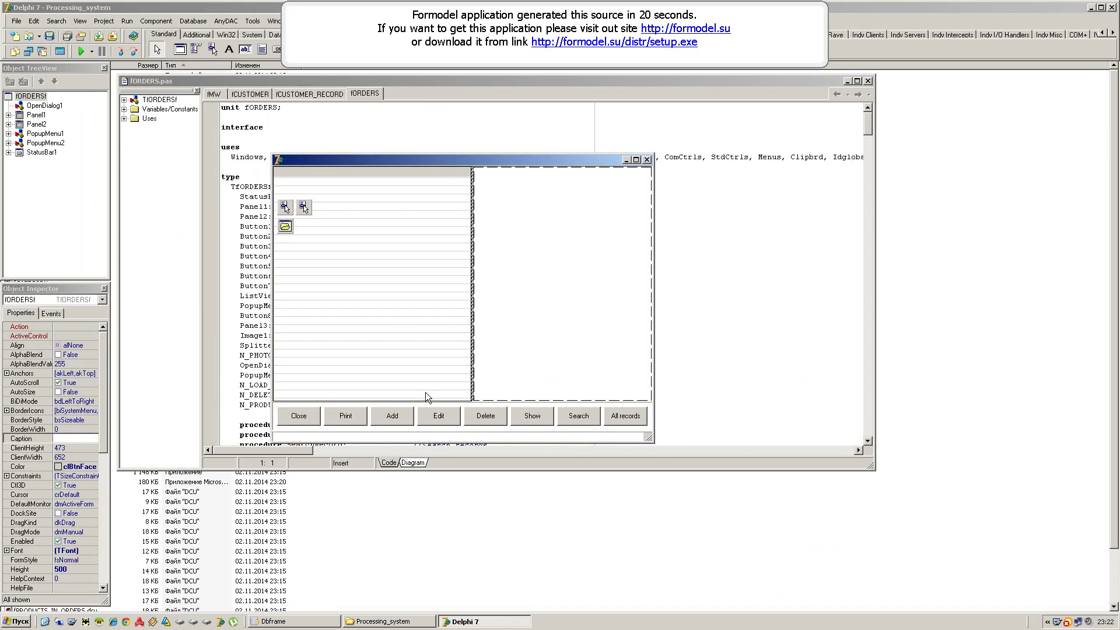
drag(867, 125, 870, 314)
click(19, 37)
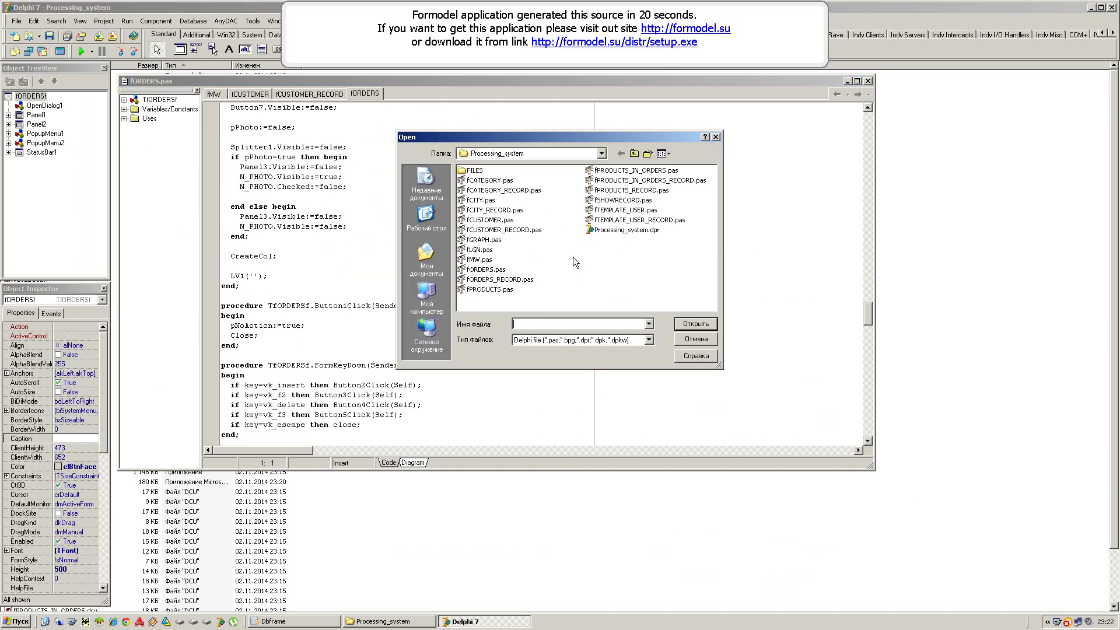
- Open fORDERS_RECORD, jump to its OK-button handler, and scroll up to the customer-loading code
double_click(497, 280)
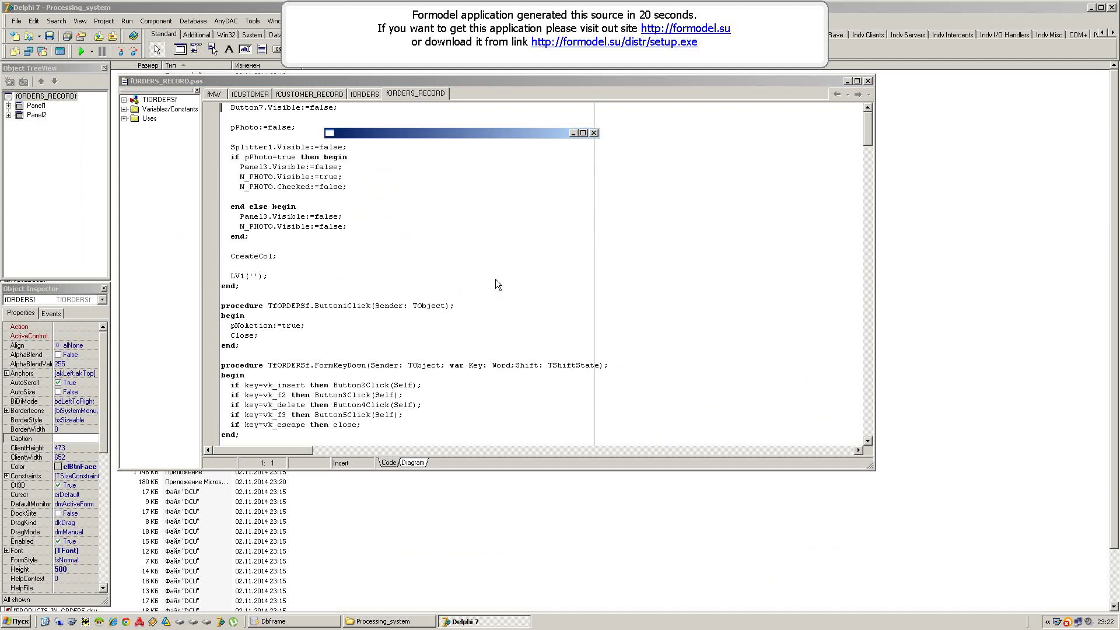
double_click(398, 230)
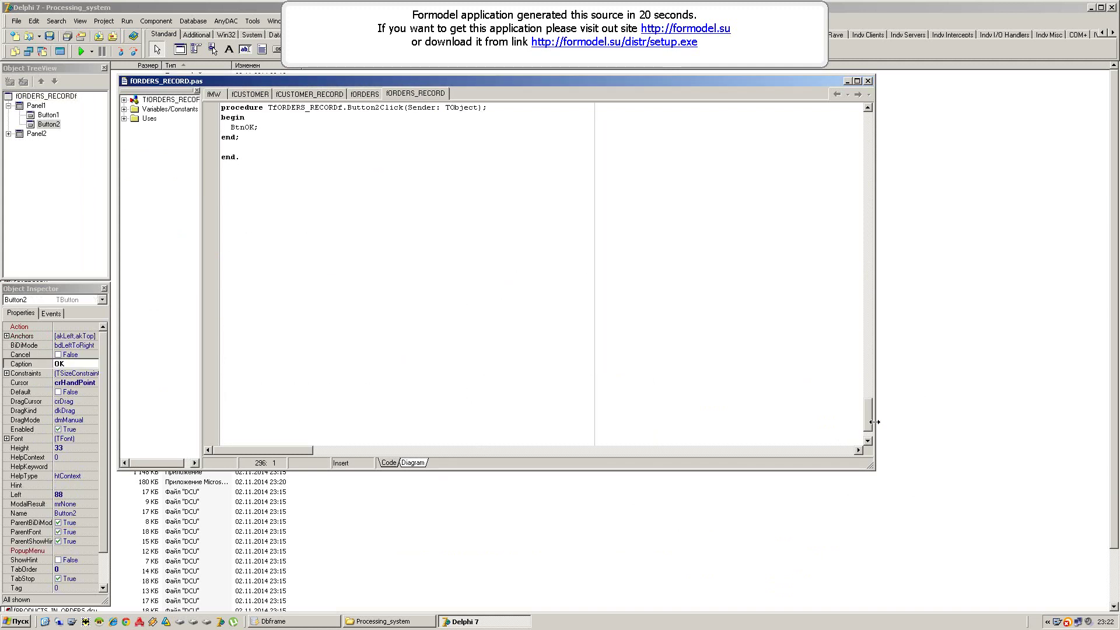
drag(868, 420, 873, 201)
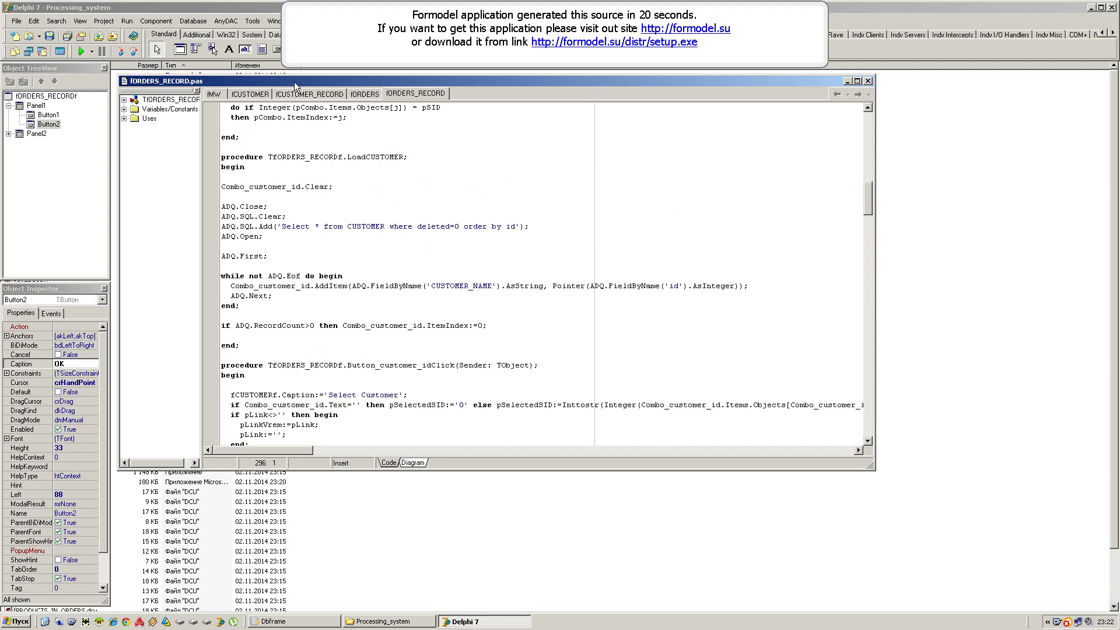
- Run the project from Delphi 7 and sign in with the admin login credentials
click(81, 51)
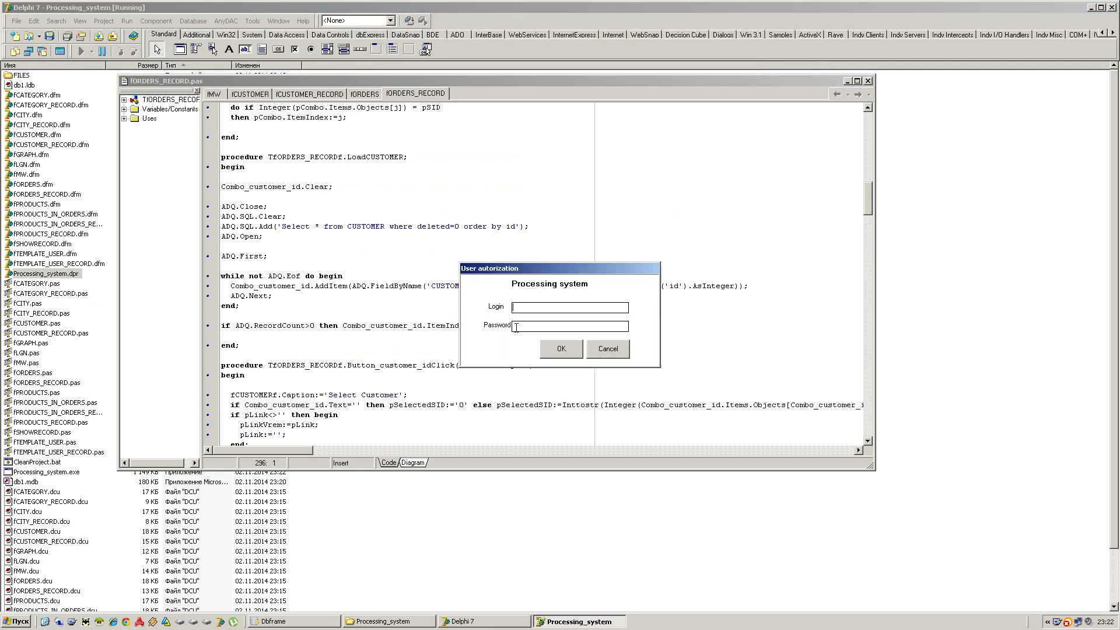
text(adminAD)
key(BackSpace)
key(BackSpace)
key(Return)
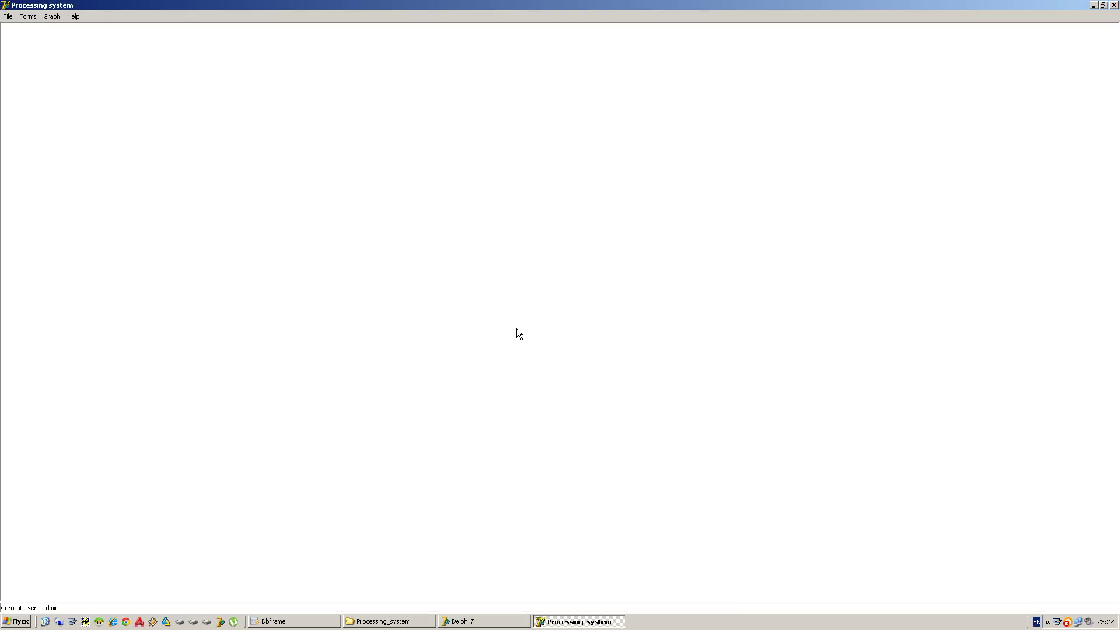
- Browse the Users list, start adding a user, cancel it, and close the list
double_click(51, 5)
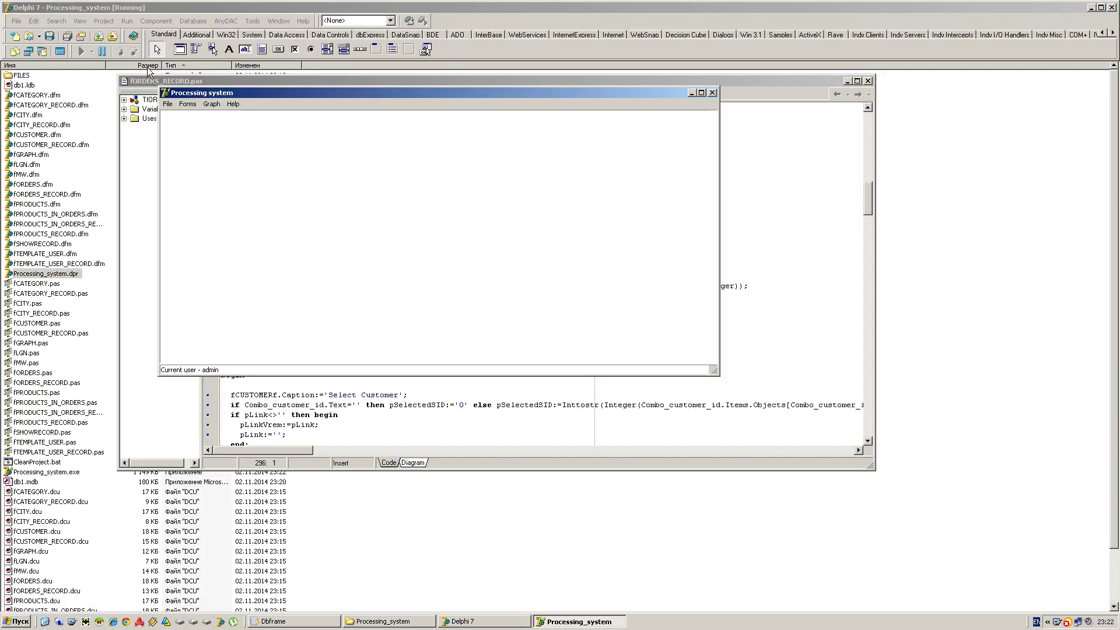
click(168, 104)
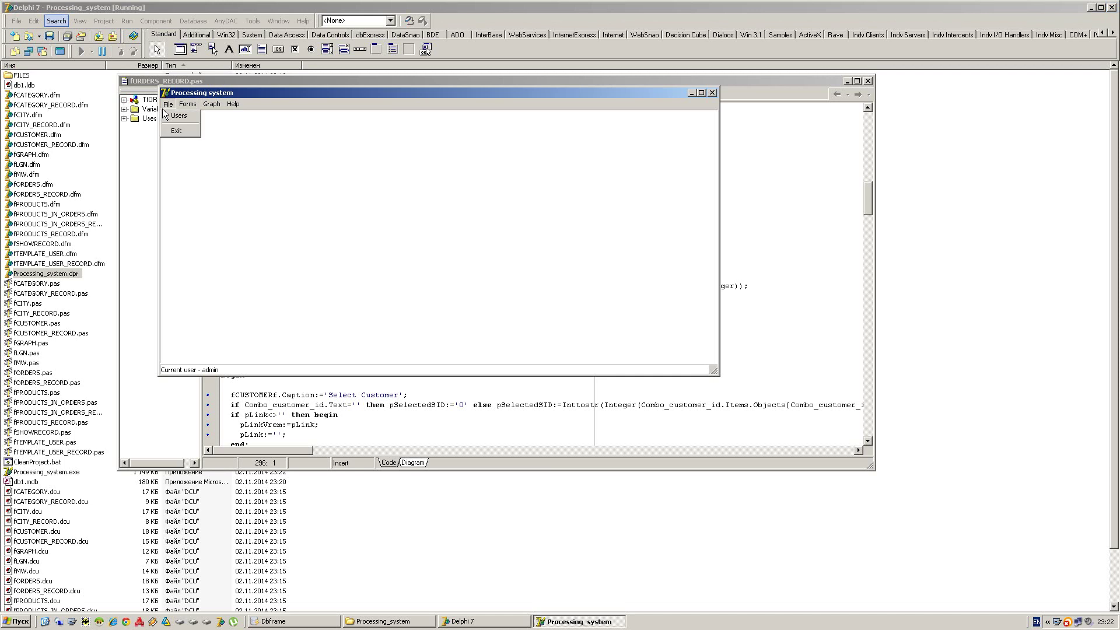
click(175, 117)
click(479, 230)
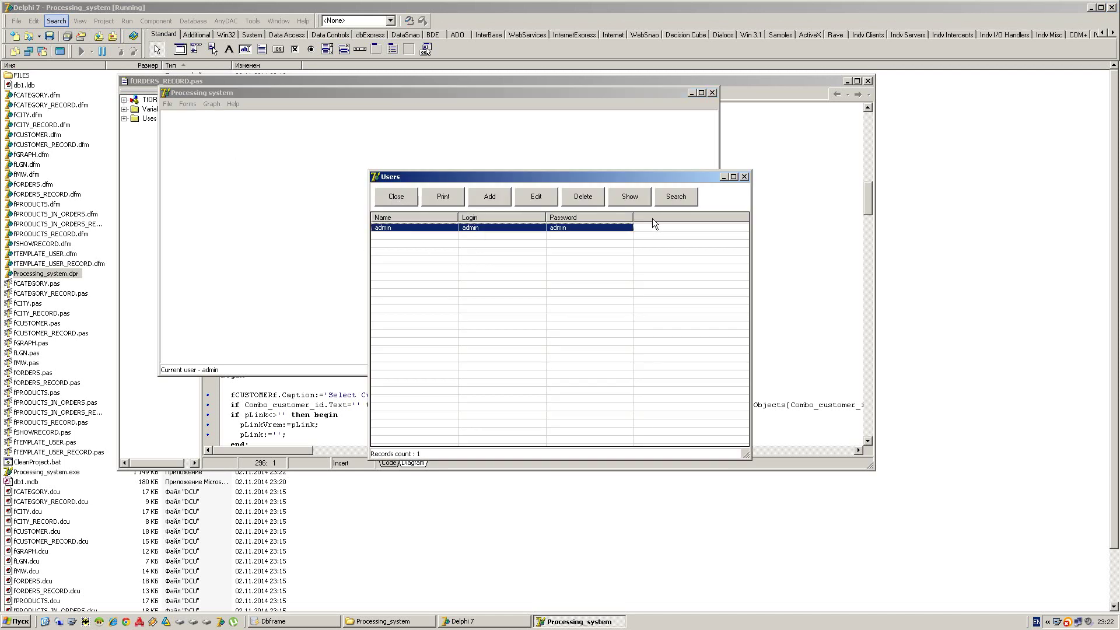
click(491, 203)
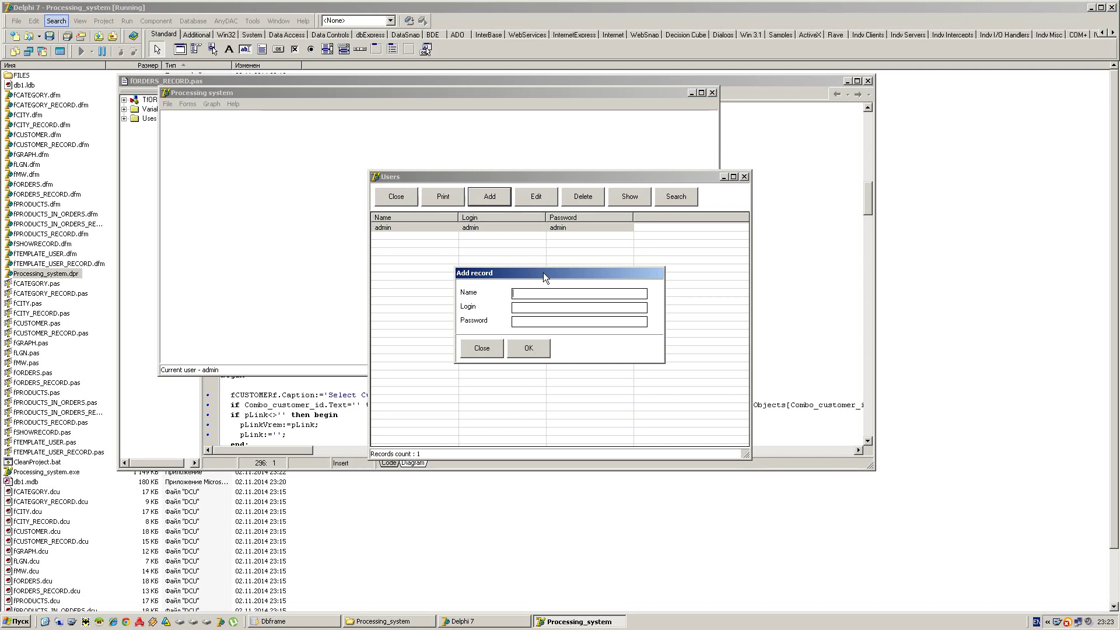
click(484, 349)
click(401, 200)
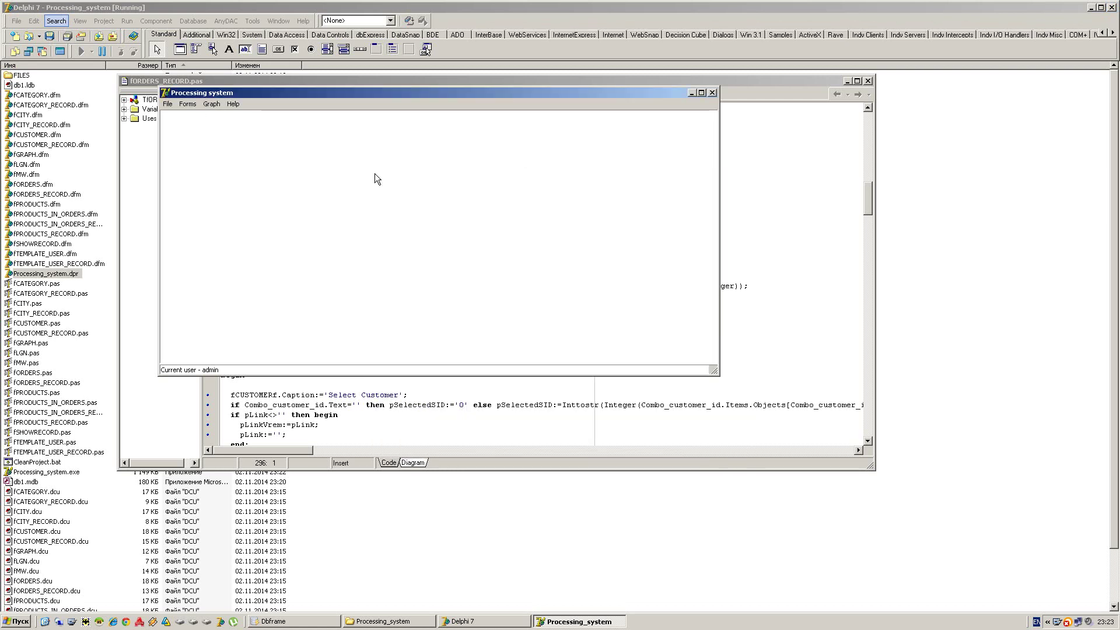
- Open the Category and Products forms, view product counts by category as a pie chart, then close the app
double_click(214, 93)
click(29, 17)
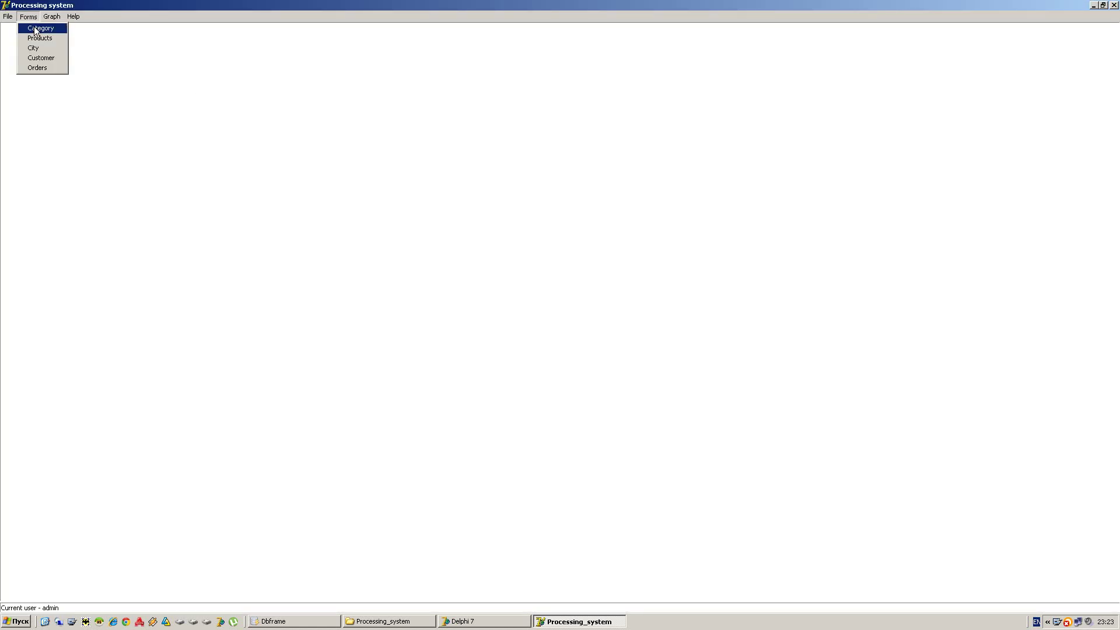
click(38, 28)
click(72, 28)
click(29, 15)
click(31, 33)
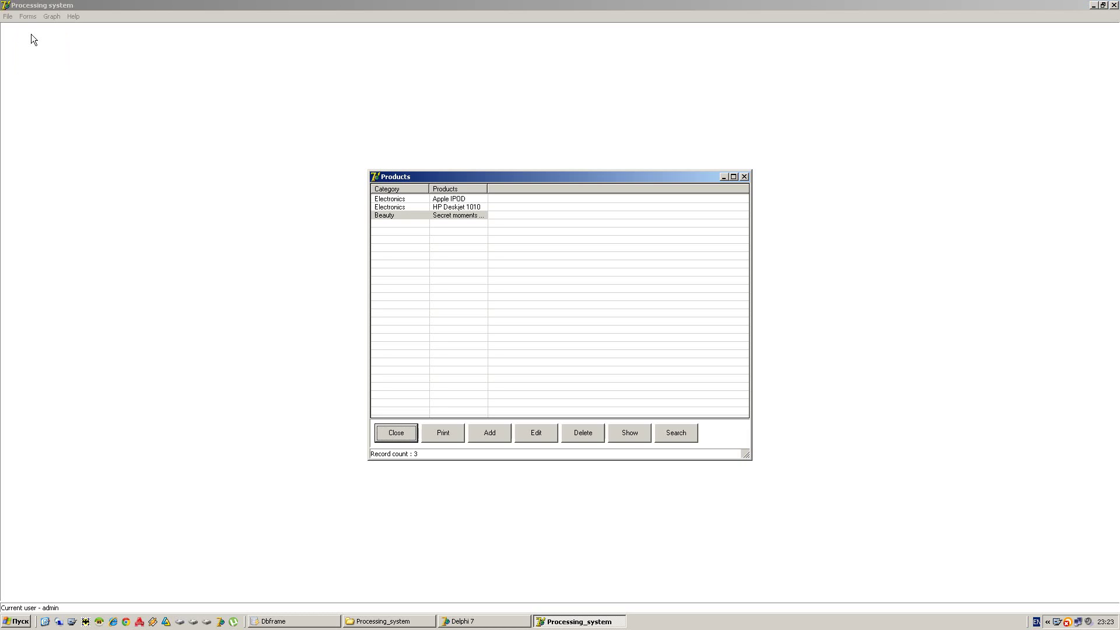
click(43, 15)
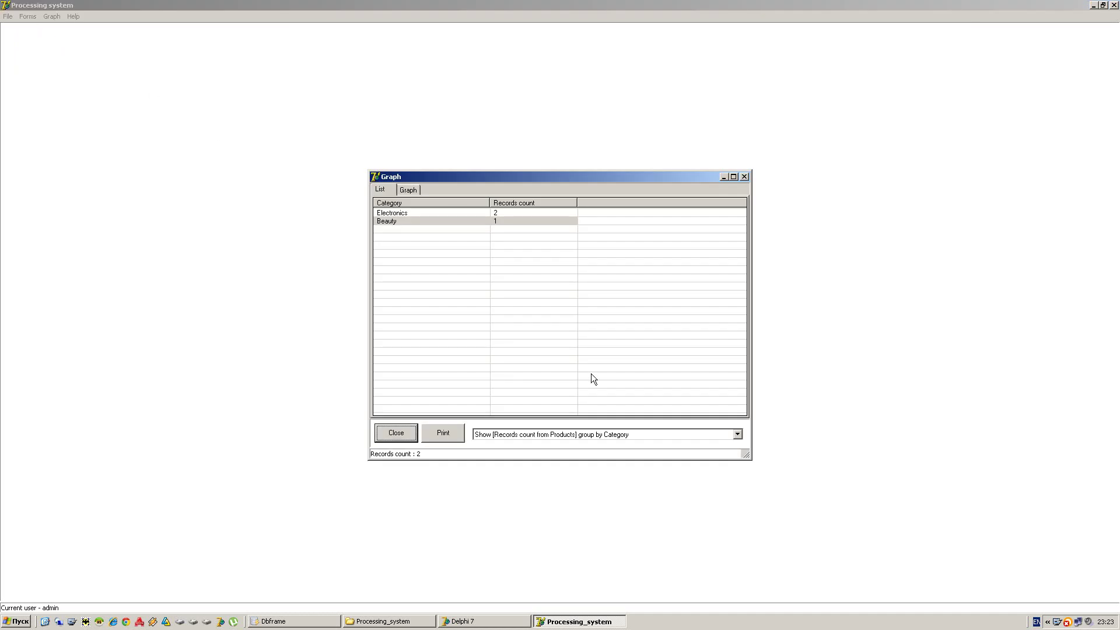
click(408, 189)
click(398, 432)
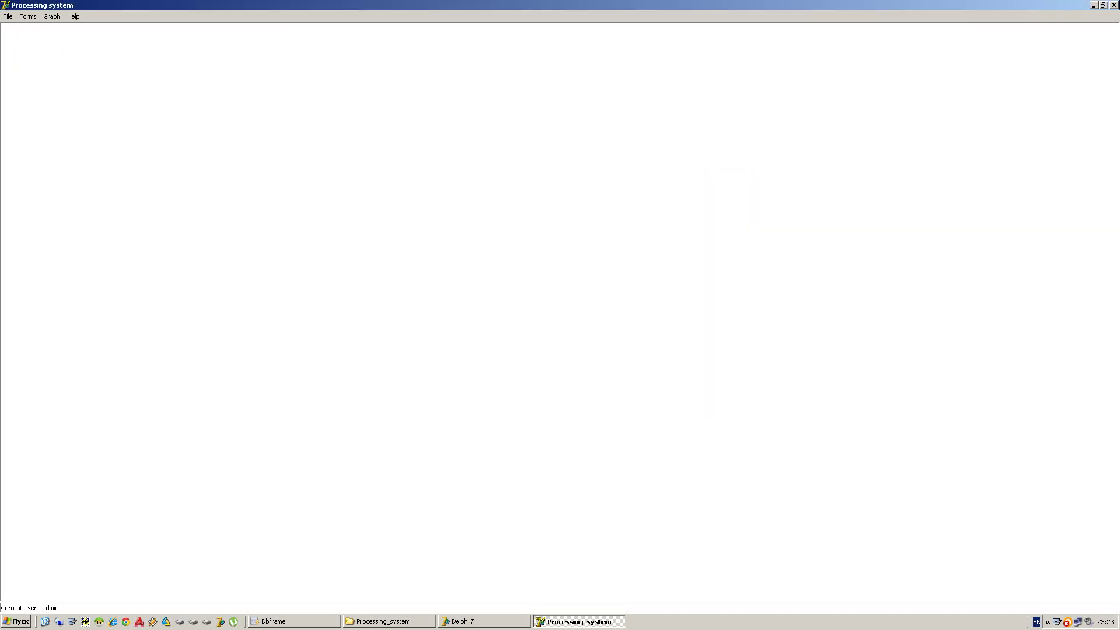
click(1115, 5)
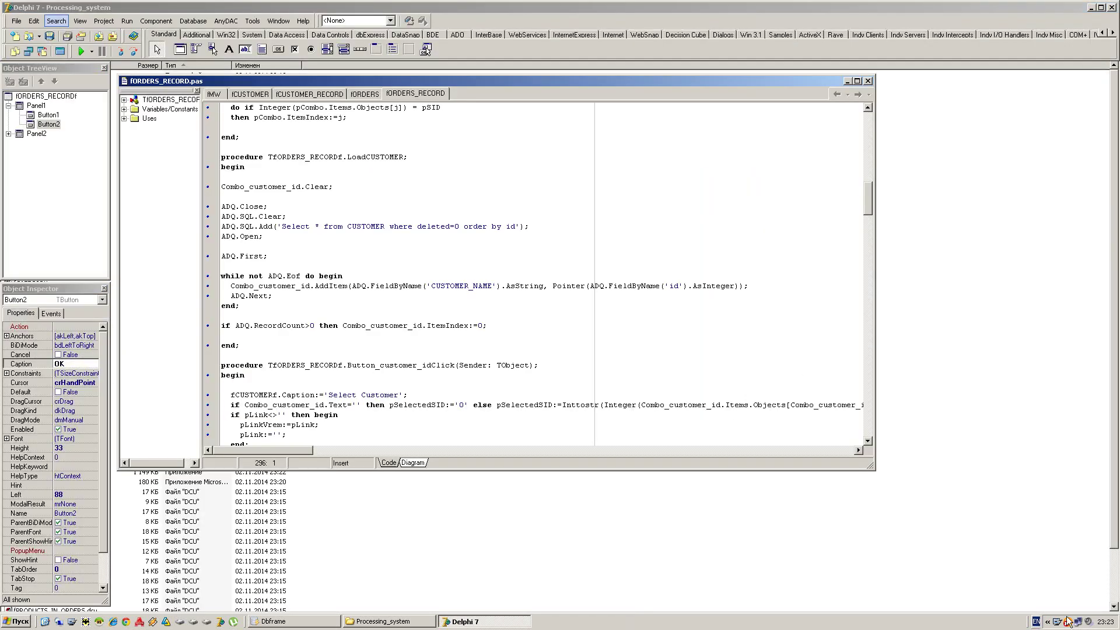